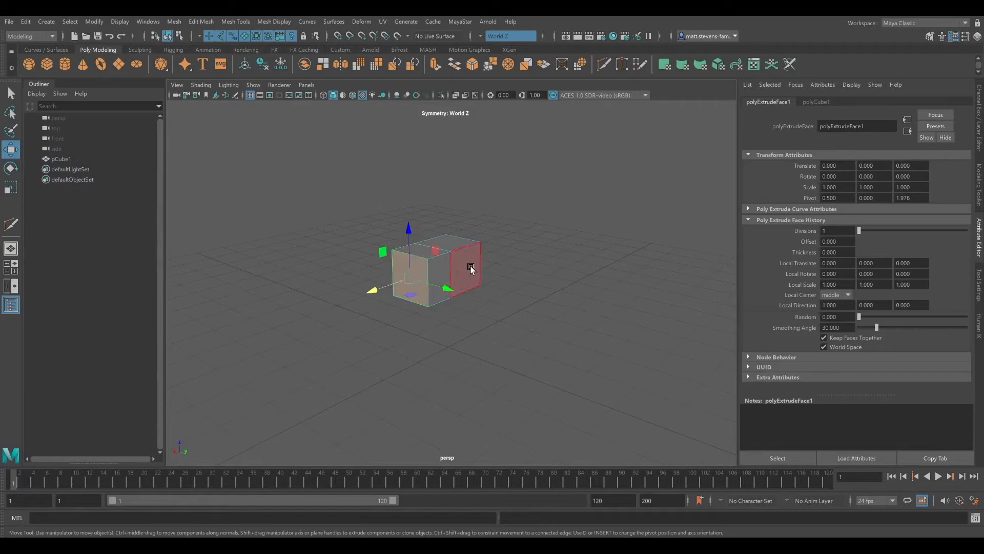
# - Extrude the box's selected end face outward to lengthen the body, and scale down the opposite end face to taper it
pyautogui.keyDown('shift'); pyautogui.moveTo(366, 280); pyautogui.dragTo(335, 286); pyautogui.keyUp('shift')
pyautogui.keyDown('alt'); pyautogui.moveTo(432, 282); pyautogui.dragTo(451, 256); pyautogui.keyUp('alt')
pyautogui.click(452, 255)
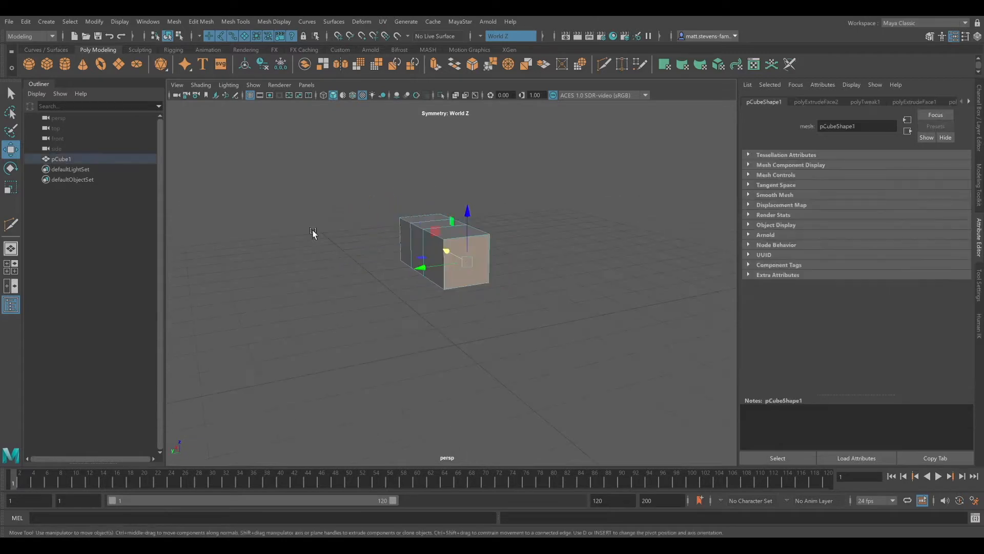
pyautogui.keyDown('alt'); pyautogui.moveTo(312, 233); pyautogui.dragTo(366, 233); pyautogui.keyUp('alt')
pyautogui.click(12, 186)
pyautogui.keyDown('alt'); pyautogui.moveTo(492, 252); pyautogui.dragTo(464, 226); pyautogui.keyUp('alt')
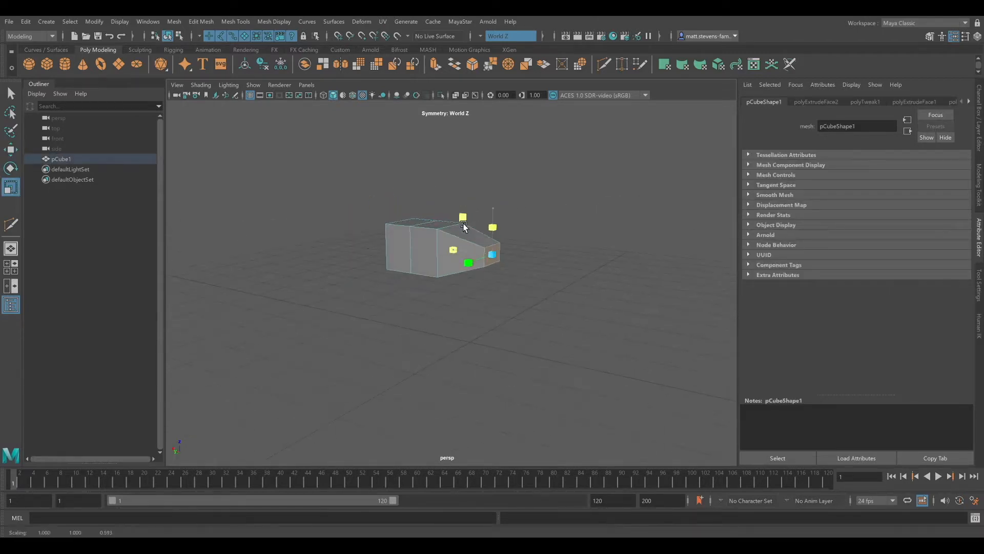
# - Extrude the tapered end face repeatedly into a long tail, scaling down its tip and the edge loop near its base
pyautogui.click(14, 155)
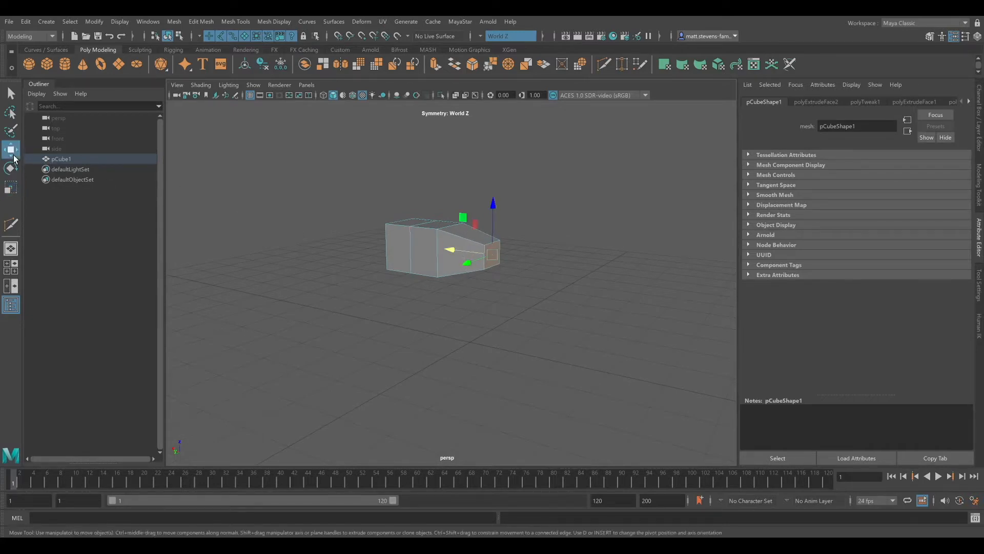
pyautogui.keyDown('shift'); pyautogui.moveTo(450, 248); pyautogui.dragTo(575, 253); pyautogui.keyUp('shift')
pyautogui.keyDown('alt'); pyautogui.moveTo(575, 252); pyautogui.dragTo(469, 258, button='middle'); pyautogui.keyUp('alt')
pyautogui.keyDown('shift'); pyautogui.moveTo(462, 239); pyautogui.dragTo(548, 243); pyautogui.keyUp('shift')
pyautogui.press('r')
pyautogui.click(547, 239)
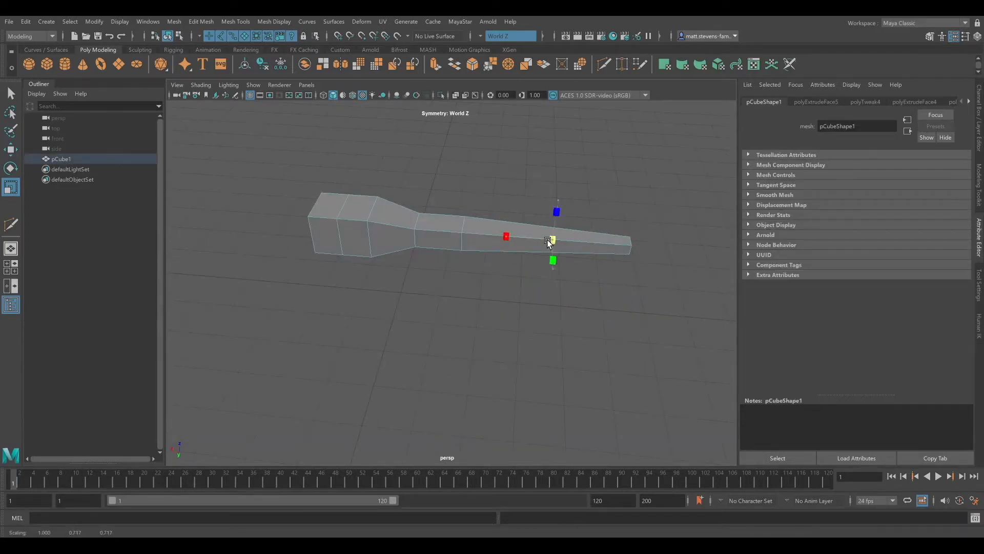
pyautogui.doubleClick(465, 224)
pyautogui.moveTo(462, 232); pyautogui.dragTo(418, 272)
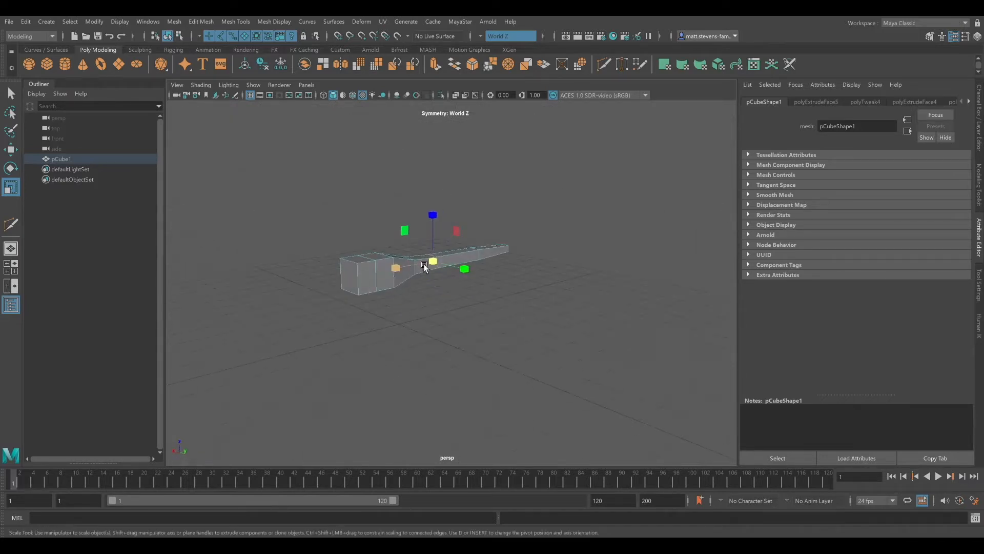
# - Extrude the end face at the thick end of the body outward to add a front section
pyautogui.keyDown('alt'); pyautogui.moveTo(424, 267); pyautogui.dragTo(474, 266, button='middle'); pyautogui.keyUp('alt')
pyautogui.scroll(-1, 461, 269)
pyautogui.click(421, 282)
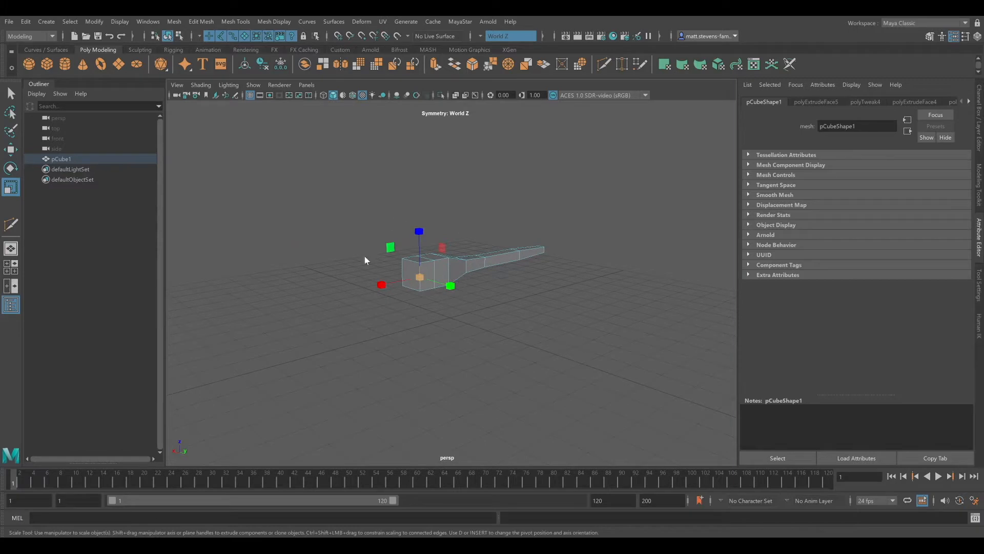
pyautogui.press('F11')
pyautogui.click(413, 274)
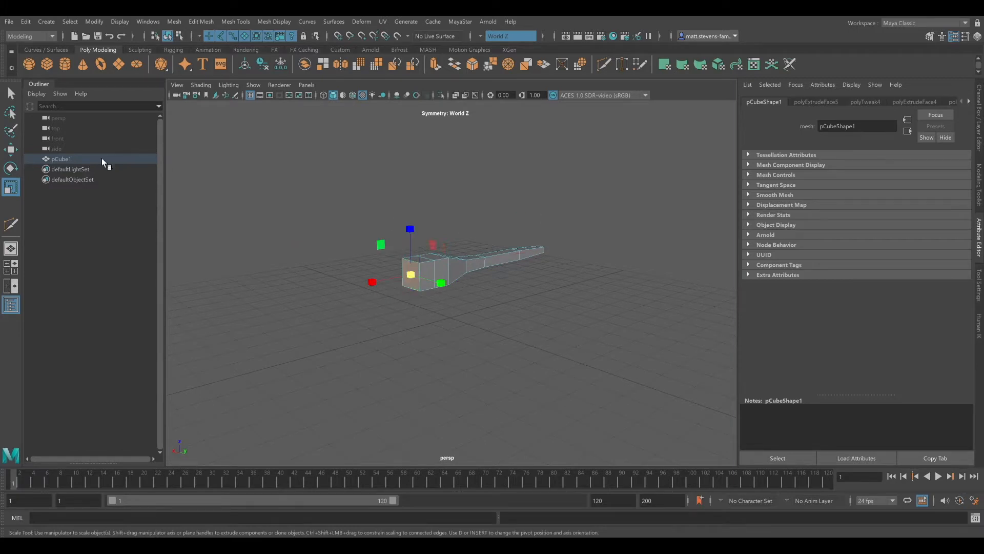
pyautogui.press('w')
pyautogui.keyDown('shift'); pyautogui.moveTo(387, 280); pyautogui.dragTo(362, 285); pyautogui.keyUp('shift')
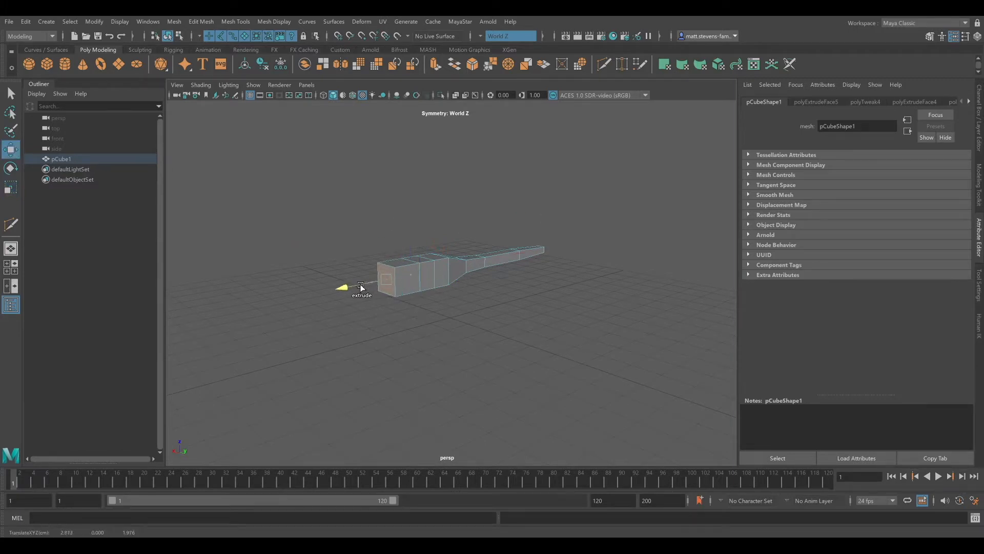
# - Select the band of faces around the middle of the body and scale it up to make the torso thicker
pyautogui.scroll(1, 454, 262)
pyautogui.scroll(1, 454, 261)
pyautogui.click(379, 265)
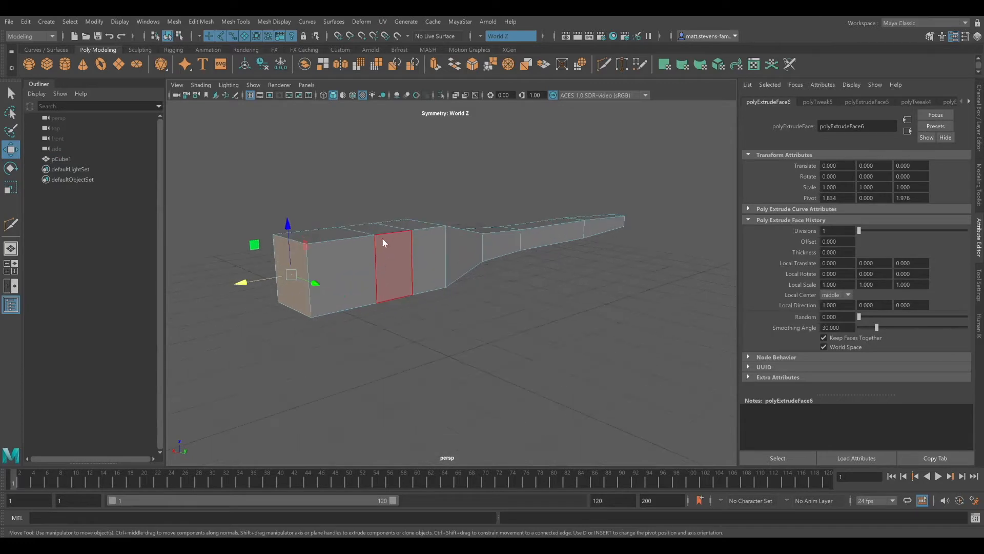
pyautogui.click(391, 255)
pyautogui.keyDown('alt'); pyautogui.moveTo(443, 234); pyautogui.dragTo(413, 254); pyautogui.keyUp('alt')
pyautogui.keyDown('alt'); pyautogui.moveTo(342, 251); pyautogui.dragTo(287, 268); pyautogui.keyUp('alt')
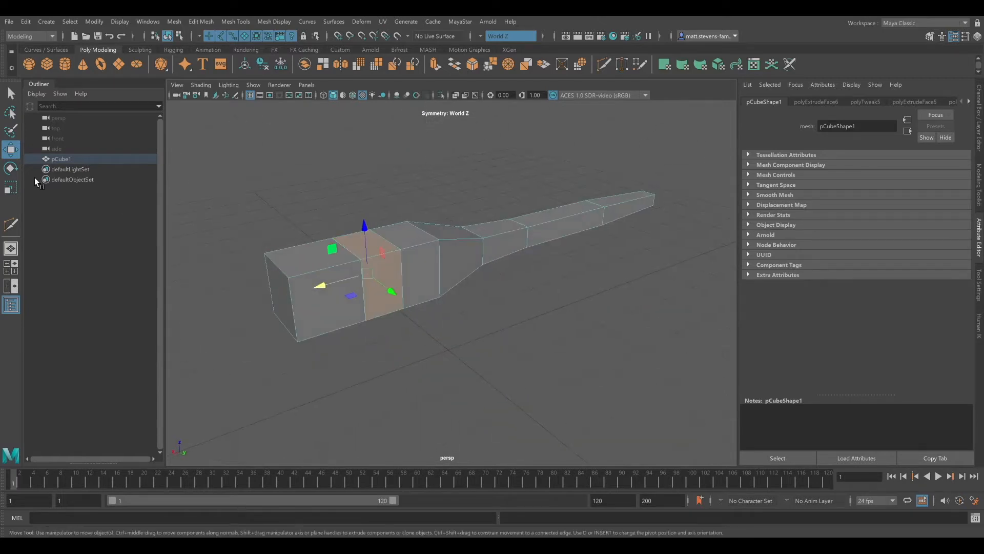
pyautogui.press('r')
pyautogui.moveTo(371, 273)
pyautogui.keyDown('alt'); pyautogui.mouseDown()
pyautogui.moveTo(439, 229)
pyautogui.moveTo(370, 266)
pyautogui.mouseUp(); pyautogui.keyUp('alt')
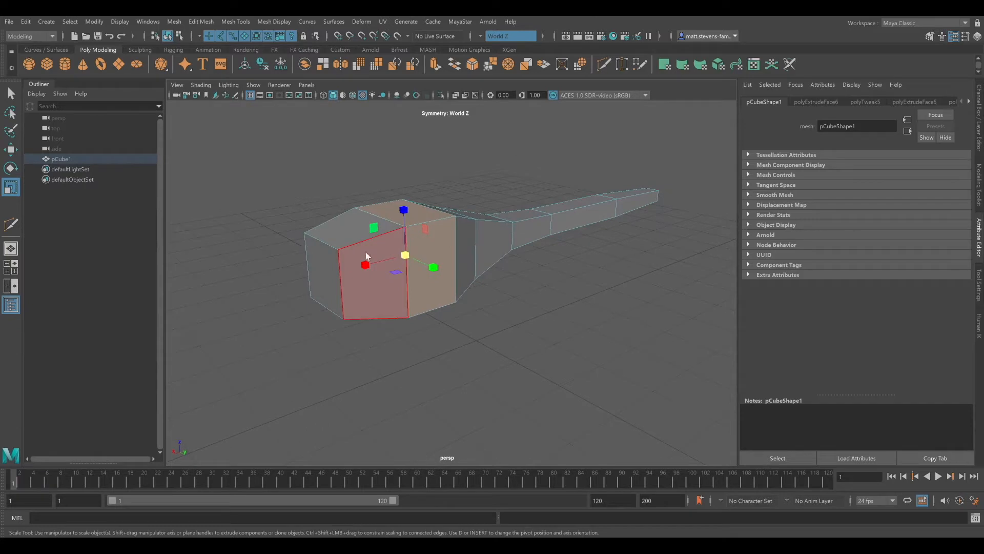
# - Extrude the body's front face twice, forward and then forward and upward, to form the base of the neck
pyautogui.click(314, 271)
pyautogui.moveTo(323, 273); pyautogui.dragTo(507, 241)
pyautogui.press('w')
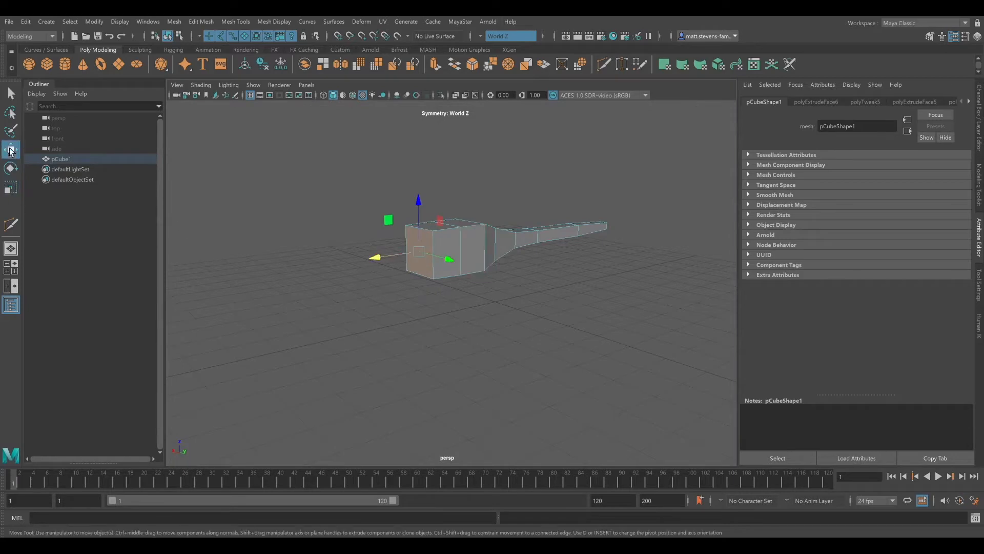
pyautogui.keyDown('shift'); pyautogui.moveTo(389, 259); pyautogui.dragTo(332, 214); pyautogui.keyUp('shift')
pyautogui.click(7, 185)
pyautogui.click(9, 149)
pyautogui.click(11, 167)
pyautogui.click(10, 149)
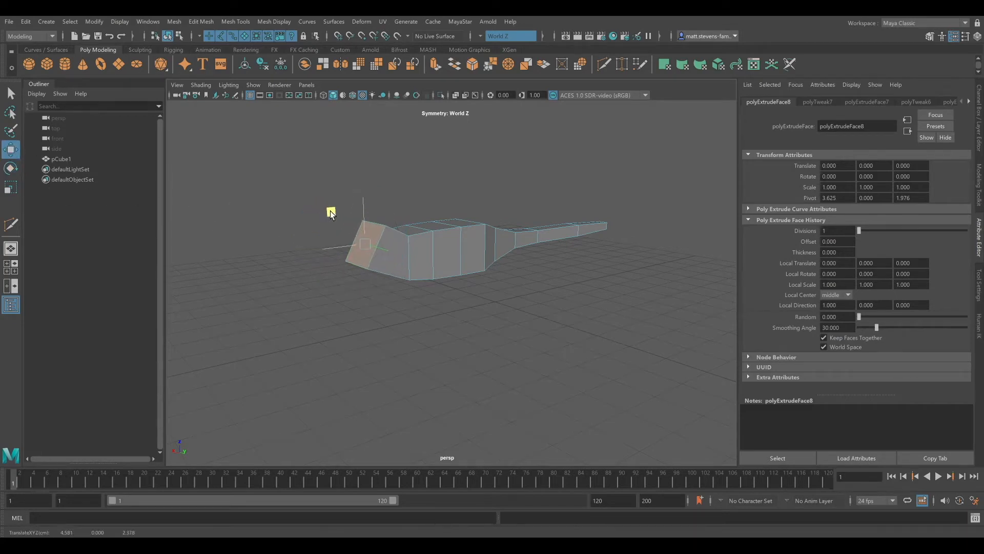
# - Scale down the neck base's end face, then rotate and reposition it to stand more upright
pyautogui.click(11, 187)
pyautogui.moveTo(366, 243); pyautogui.dragTo(409, 226)
pyautogui.press('w')
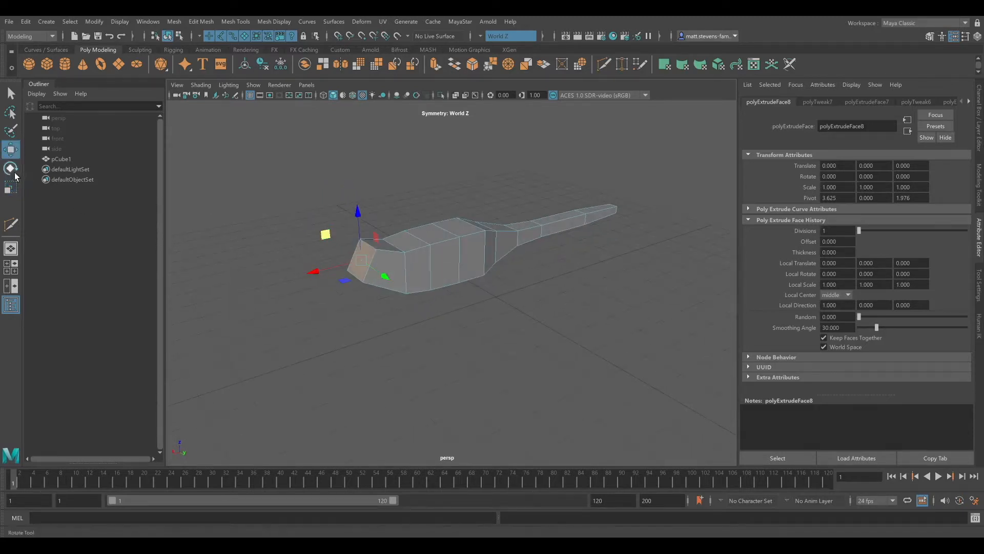
pyautogui.press('e')
pyautogui.keyDown('alt'); pyautogui.moveTo(338, 246); pyautogui.dragTo(448, 197); pyautogui.keyUp('alt')
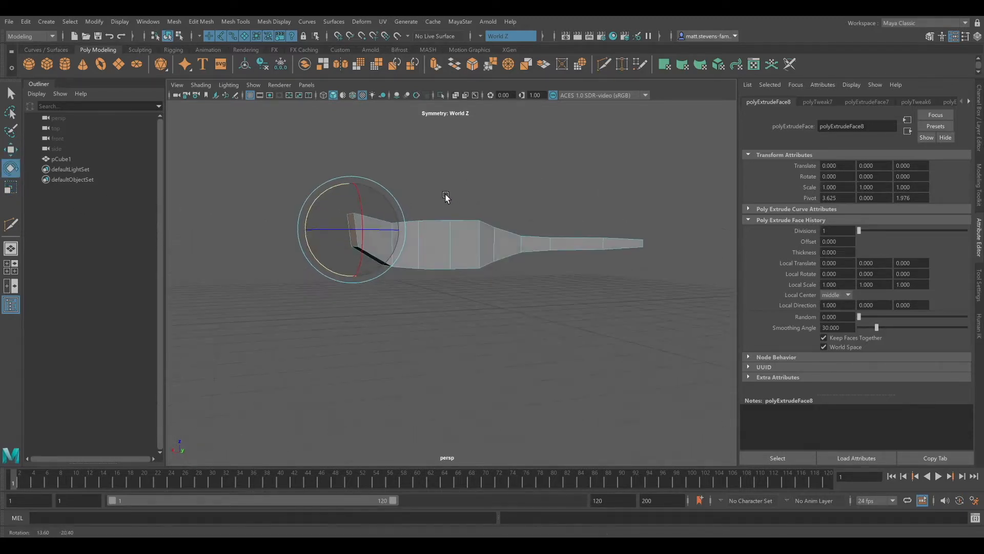
pyautogui.click(10, 149)
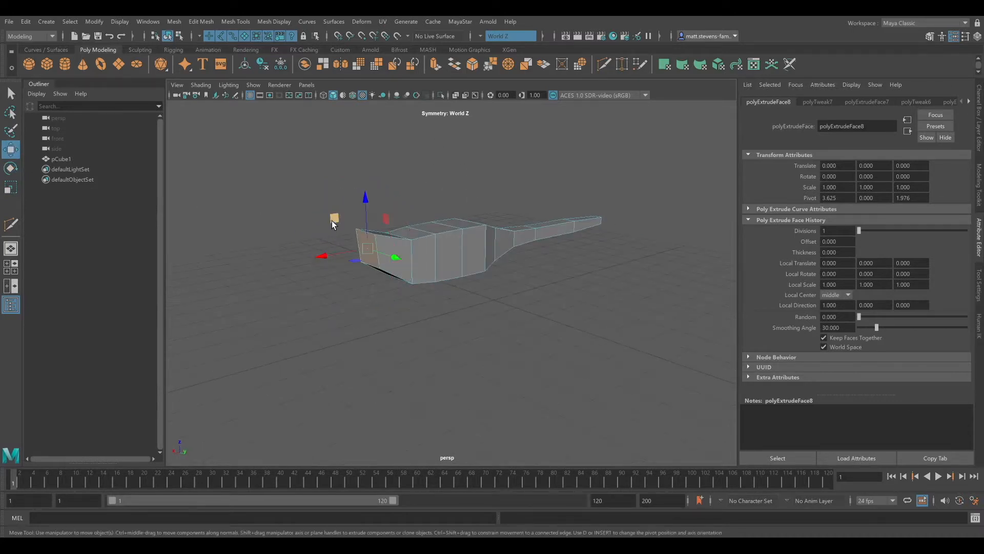
pyautogui.keyDown('alt'); pyautogui.moveTo(407, 235); pyautogui.dragTo(391, 244); pyautogui.keyUp('alt')
# - Extrude the top face of the neck base upward and forward, and scale the new end face across its width
pyautogui.click(379, 240)
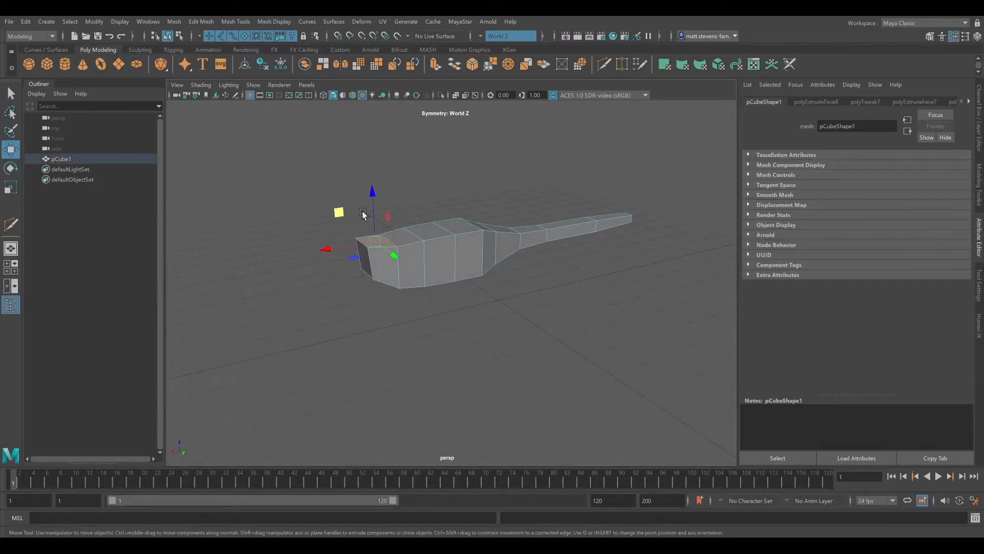
pyautogui.keyDown('shift'); pyautogui.moveTo(348, 216); pyautogui.dragTo(323, 187); pyautogui.keyUp('shift')
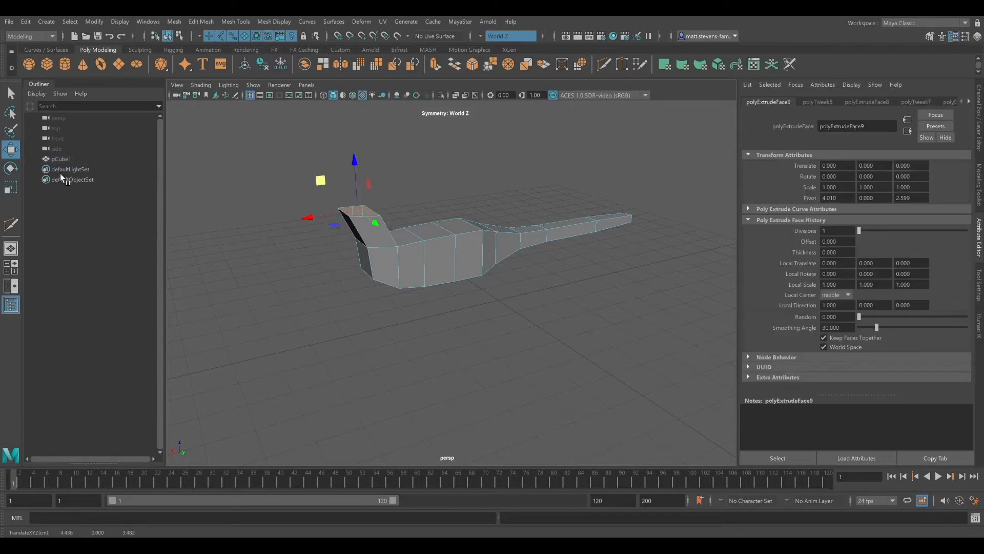
pyautogui.press('e')
pyautogui.keyDown('alt'); pyautogui.moveTo(191, 205); pyautogui.dragTo(285, 220); pyautogui.keyUp('alt')
pyautogui.click(10, 189)
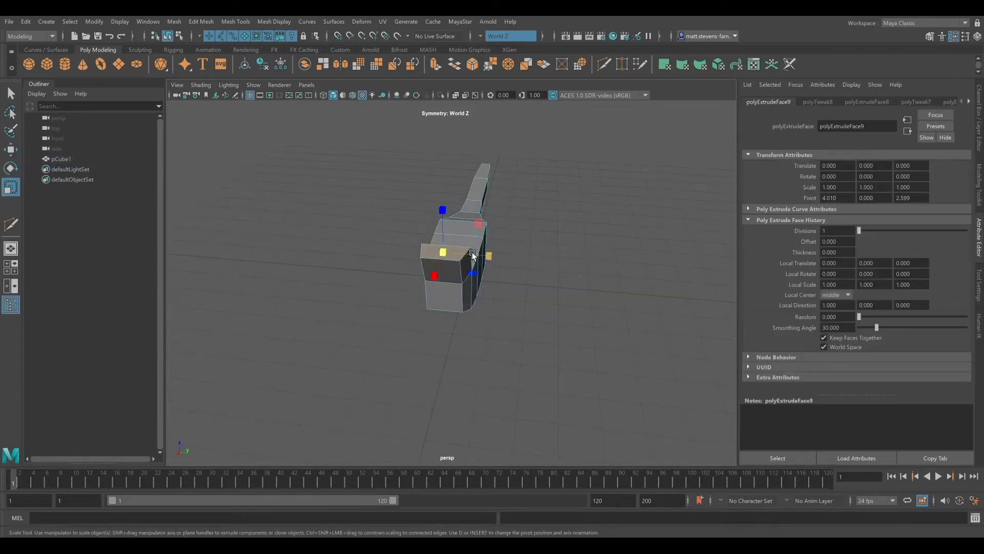
pyautogui.moveTo(491, 255); pyautogui.dragTo(411, 209)
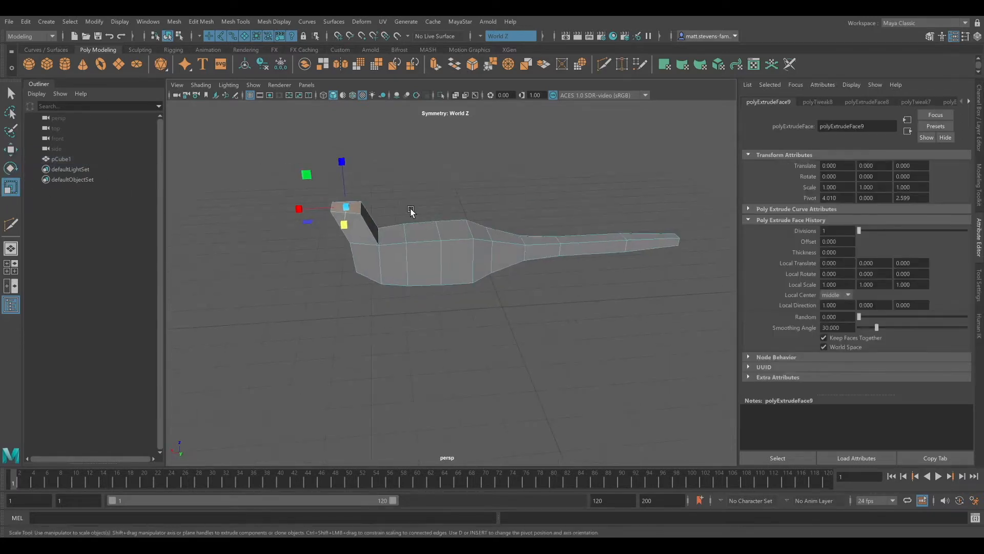
# - Extrude the neck's top face further upward and forward, and rotate the new end face slightly
pyautogui.click(10, 149)
pyautogui.keyDown('shift'); pyautogui.moveTo(306, 174); pyautogui.dragTo(294, 153, button='middle'); pyautogui.keyUp('shift')
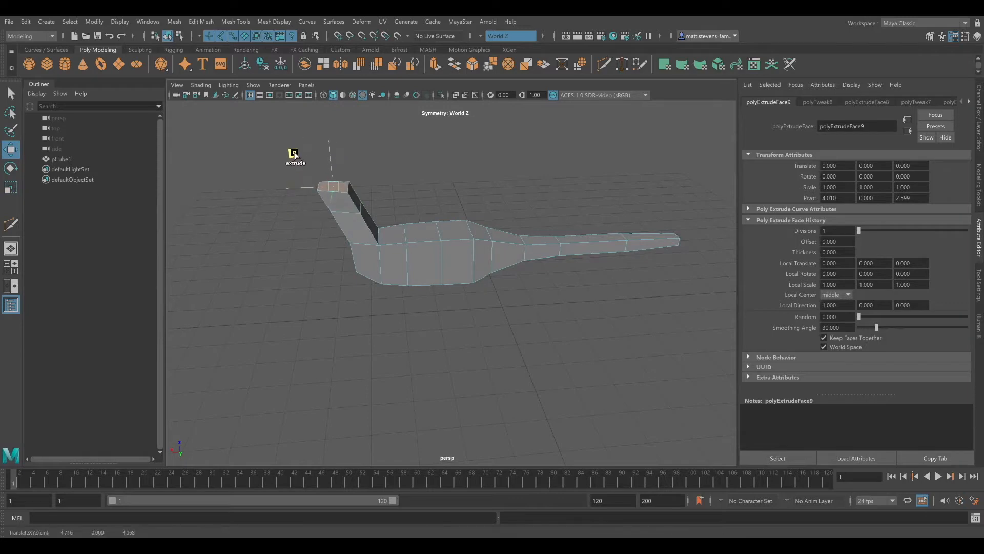
pyautogui.keyDown('alt'); pyautogui.moveTo(350, 221); pyautogui.dragTo(410, 214); pyautogui.keyUp('alt')
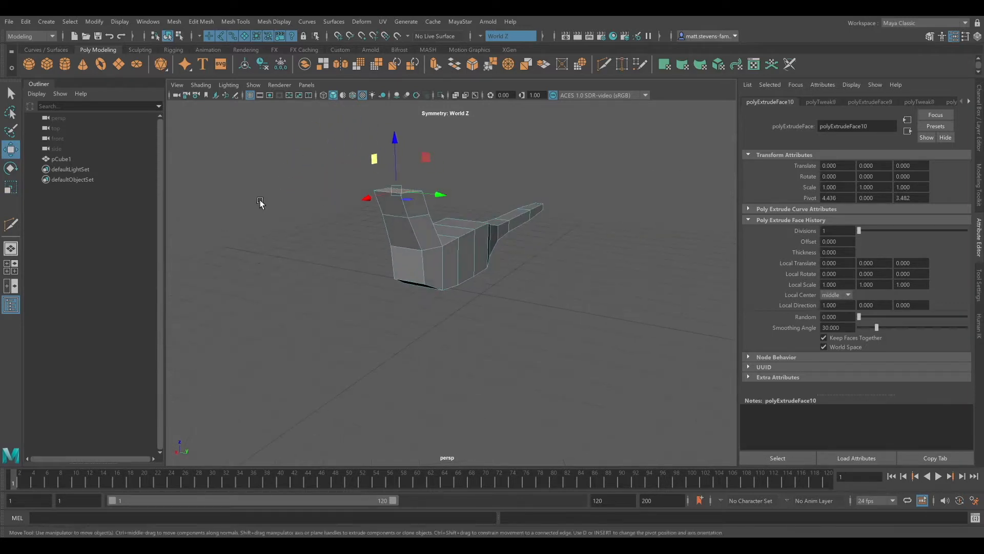
pyautogui.click(9, 169)
pyautogui.moveTo(373, 181); pyautogui.dragTo(380, 165)
pyautogui.keyDown('alt'); pyautogui.moveTo(497, 154); pyautogui.dragTo(512, 154); pyautogui.keyUp('alt')
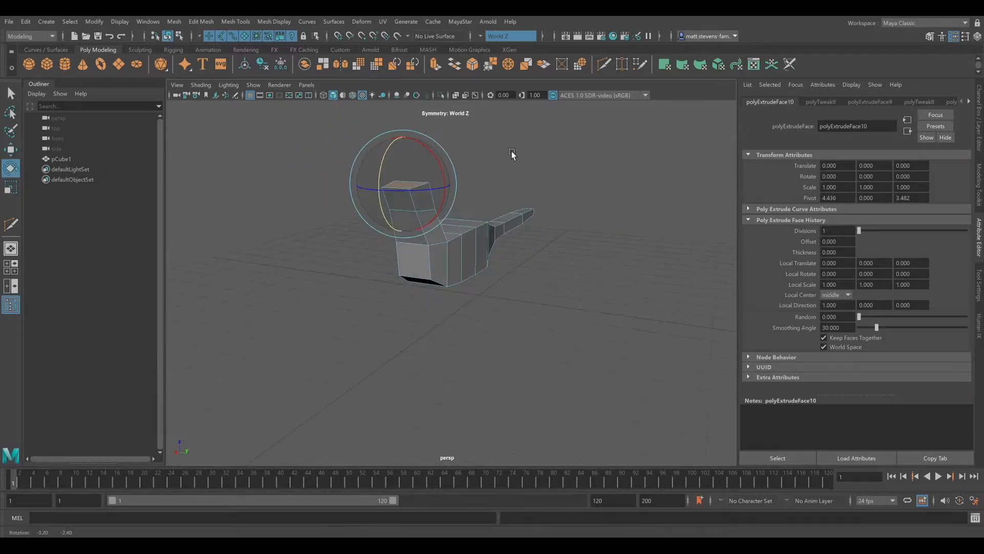
# - Extrude the front face of the uppermost neck section forward to form the head
pyautogui.keyDown('alt'); pyautogui.moveTo(584, 151); pyautogui.dragTo(538, 197); pyautogui.keyUp('alt')
pyautogui.scroll(3, 518, 189)
pyautogui.click(548, 152)
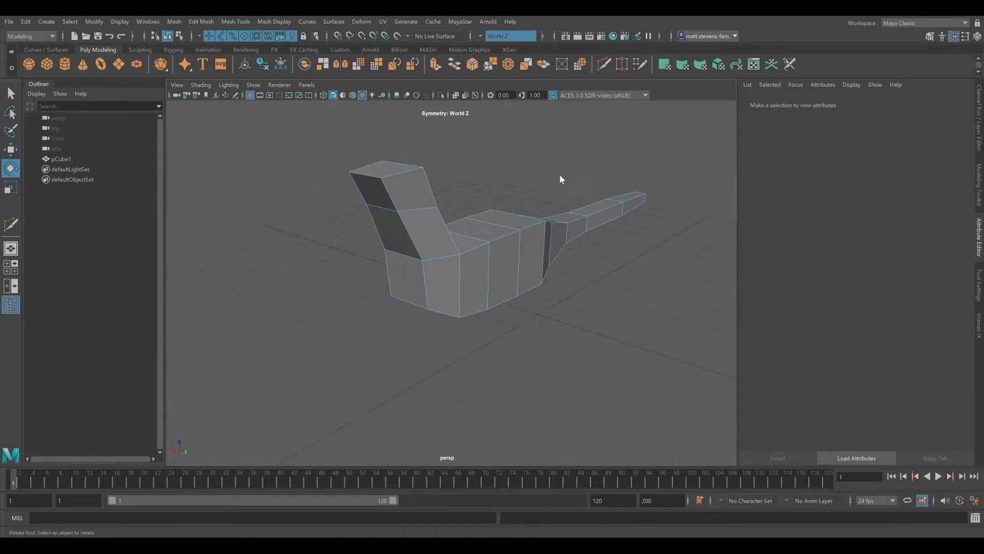
pyautogui.click(373, 191)
pyautogui.click(10, 149)
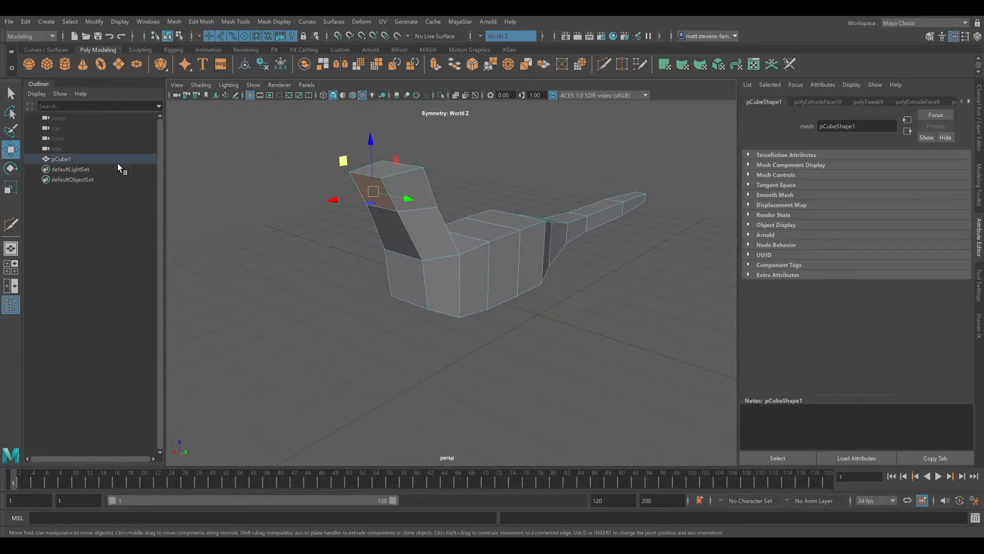
pyautogui.keyDown('shift'); pyautogui.moveTo(340, 201); pyautogui.dragTo(292, 209); pyautogui.keyUp('shift')
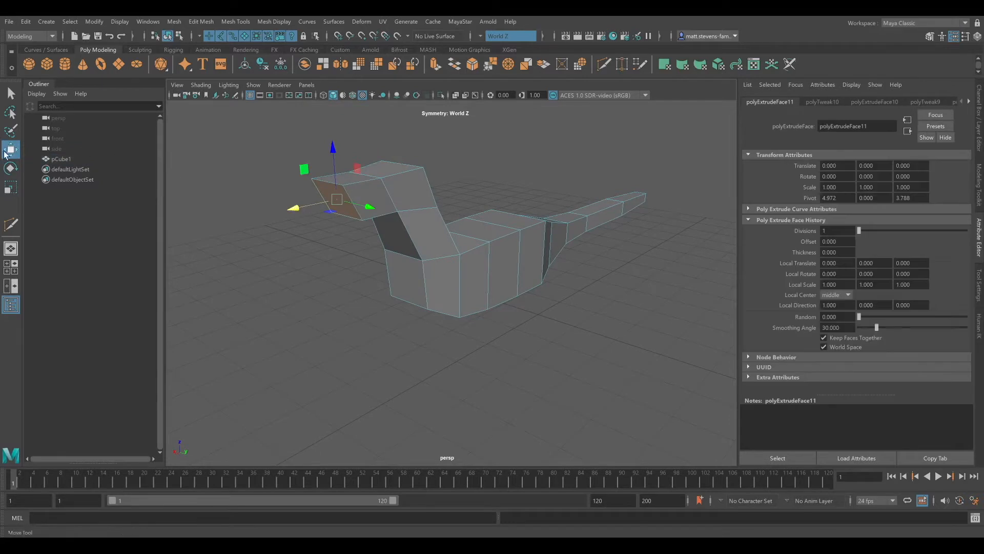
# - Try to extrude a side face near the front of the body outward
pyautogui.keyDown('alt'); pyautogui.moveTo(235, 180); pyautogui.dragTo(388, 193); pyautogui.keyUp('alt')
pyautogui.scroll(-4, 487, 238)
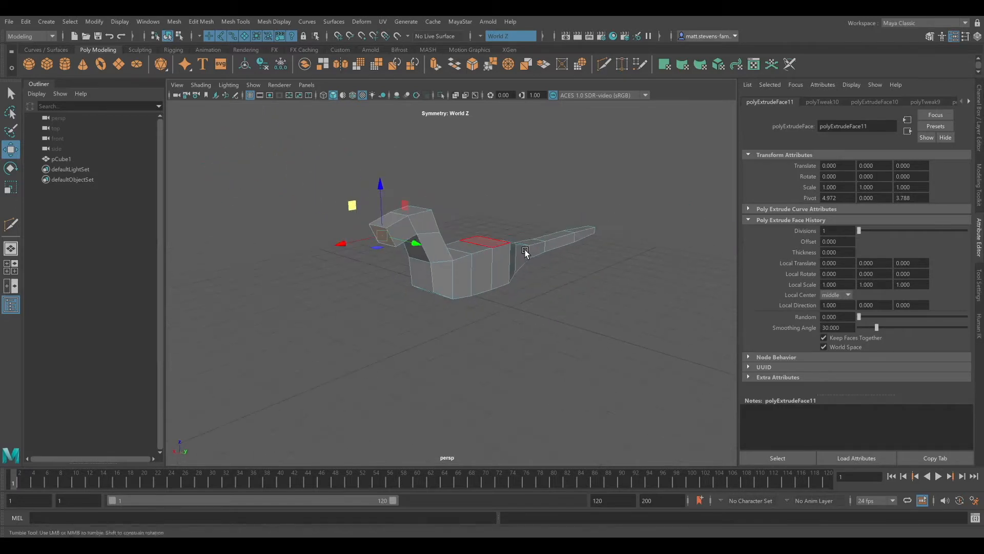
pyautogui.moveTo(525, 253)
pyautogui.keyDown('alt'); pyautogui.mouseDown()
pyautogui.moveTo(545, 252)
pyautogui.moveTo(523, 260)
pyautogui.mouseUp(); pyautogui.keyUp('alt')
pyautogui.keyDown('alt'); pyautogui.moveTo(502, 269); pyautogui.dragTo(444, 241, button='middle'); pyautogui.keyUp('alt')
pyautogui.keyDown('alt'); pyautogui.moveTo(444, 241); pyautogui.dragTo(518, 253); pyautogui.keyUp('alt')
pyautogui.press('F8')
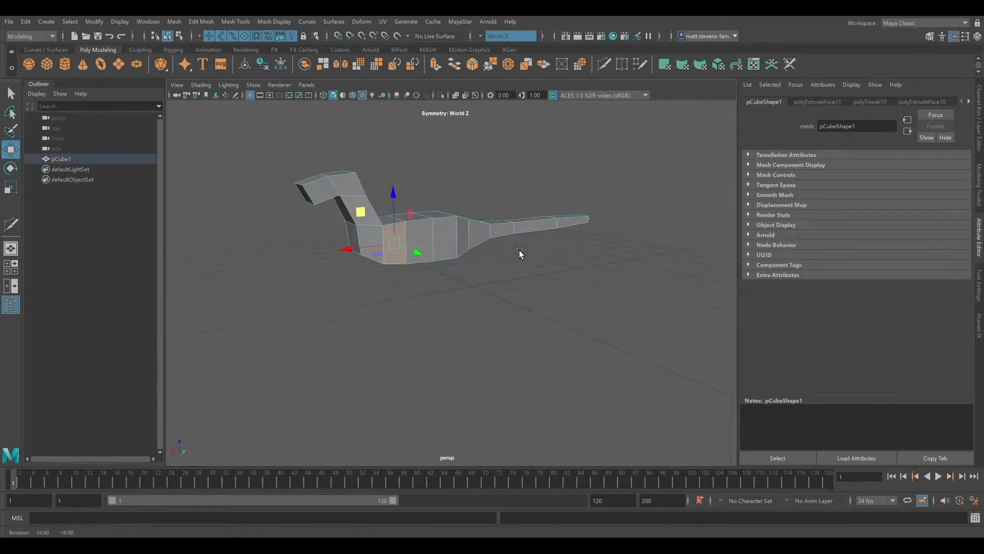
pyautogui.keyDown('shift'); pyautogui.moveTo(450, 255); pyautogui.dragTo(562, 261); pyautogui.keyUp('shift')
pyautogui.hotkey('ctrl', 'z')
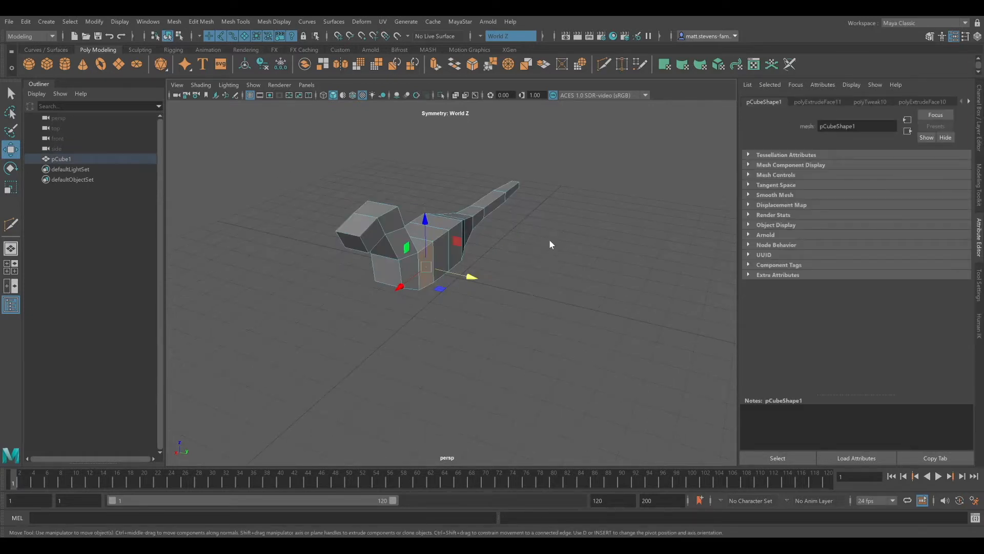
# - Try the World X symmetry setting by selecting a side face near the front of the body
pyautogui.keyDown('alt'); pyautogui.moveTo(502, 270); pyautogui.dragTo(534, 273); pyautogui.keyUp('alt')
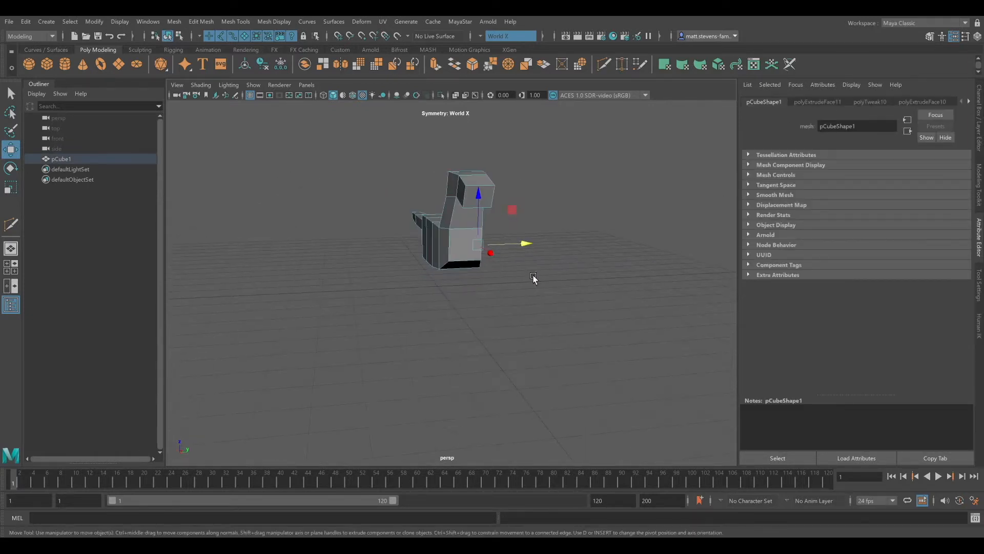
pyautogui.click(534, 278)
pyautogui.click(435, 250)
pyautogui.keyDown('alt'); pyautogui.moveTo(469, 252); pyautogui.dragTo(429, 244); pyautogui.keyUp('alt')
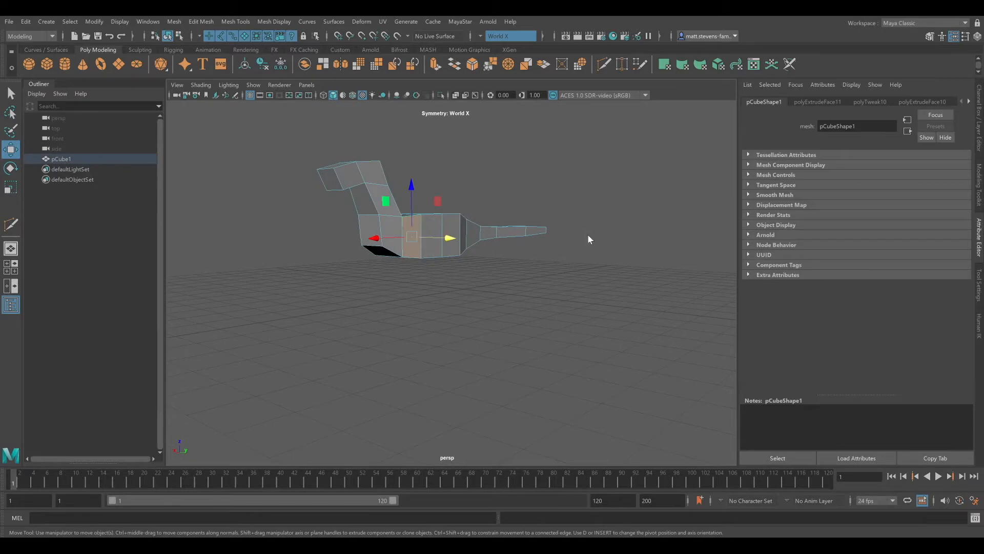
pyautogui.hotkey('ctrl', 'z')
# - Set the modelling symmetry to World Y and select the side face near the front of the body
pyautogui.keyDown('alt'); pyautogui.moveTo(464, 282); pyautogui.dragTo(506, 284); pyautogui.keyUp('alt')
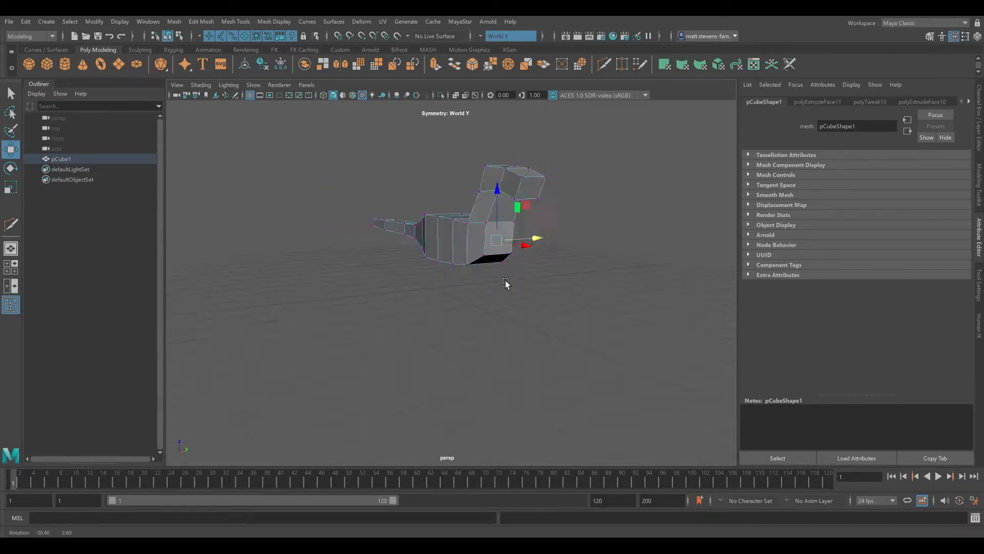
pyautogui.keyDown('alt'); pyautogui.moveTo(506, 283); pyautogui.dragTo(494, 225); pyautogui.keyUp('alt')
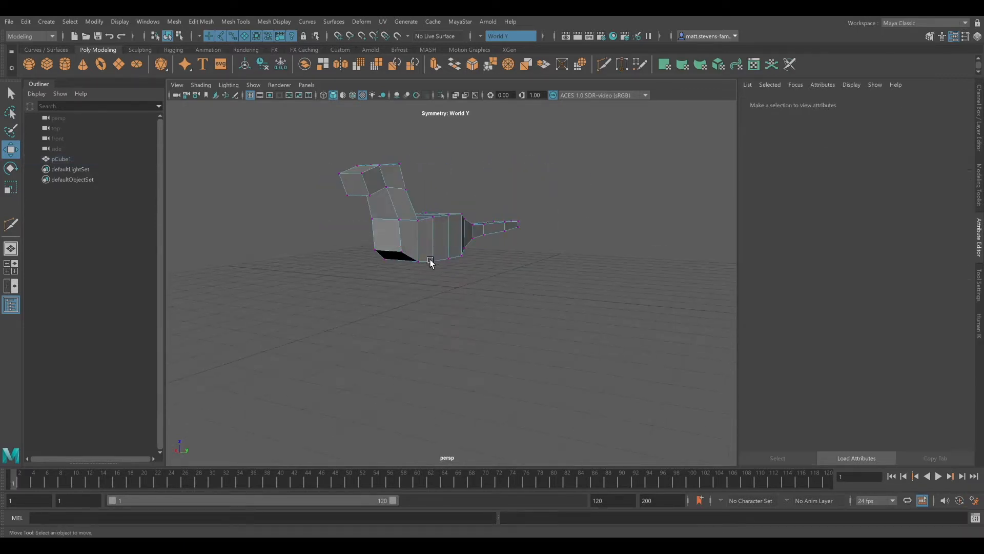
pyautogui.click(430, 262)
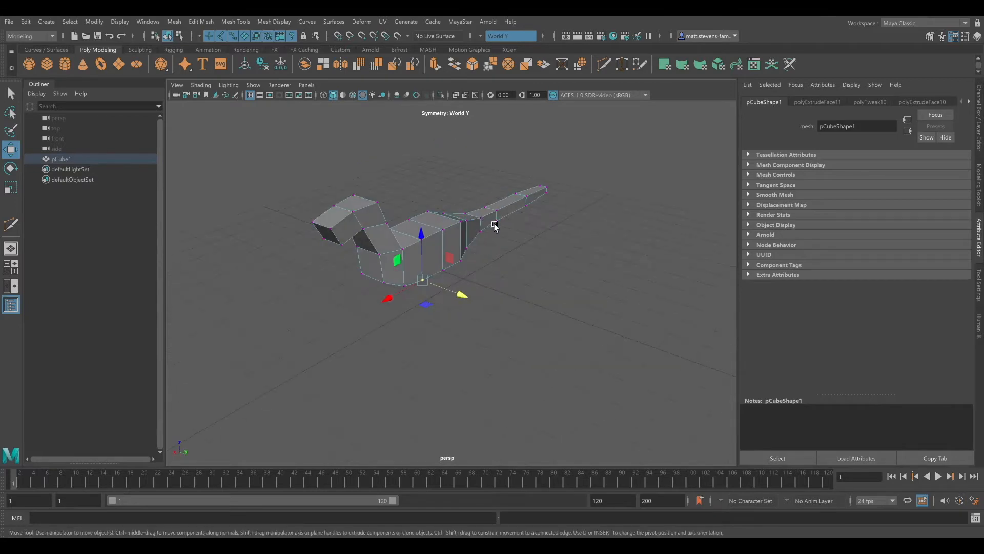
pyautogui.press('F11')
pyautogui.click(418, 271)
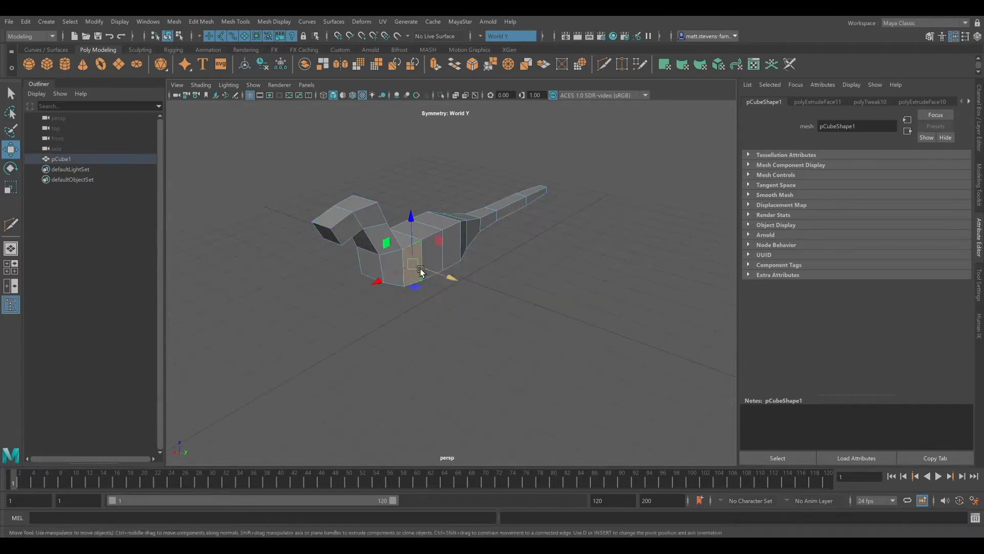
# - Extrude the undersides of the front shoulder blocks downward in two angled sections to form the front legs
pyautogui.moveTo(363, 274)
pyautogui.keyDown('alt'); pyautogui.mouseDown()
pyautogui.moveTo(413, 263)
pyautogui.moveTo(362, 263)
pyautogui.mouseUp(); pyautogui.keyUp('alt')
pyautogui.keyDown('alt'); pyautogui.moveTo(485, 266); pyautogui.dragTo(433, 266); pyautogui.keyUp('alt')
pyautogui.click(428, 238)
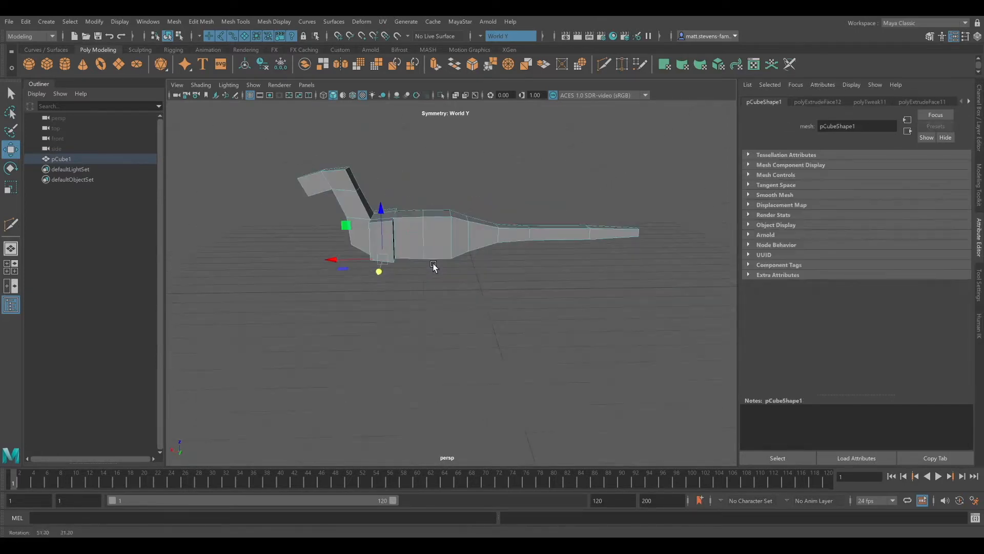
pyautogui.keyDown('shift'); pyautogui.moveTo(345, 226); pyautogui.dragTo(203, 221); pyautogui.keyUp('shift')
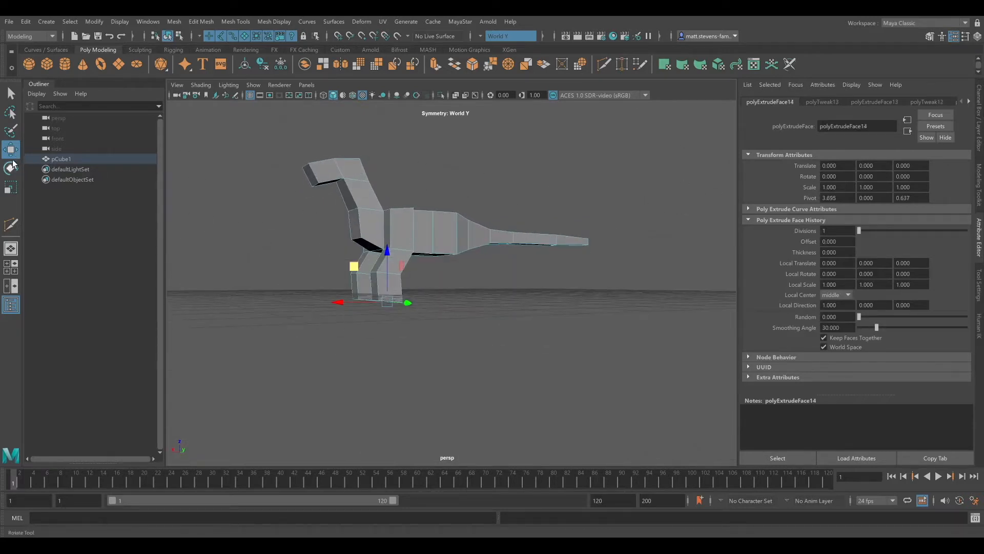
pyautogui.press('e')
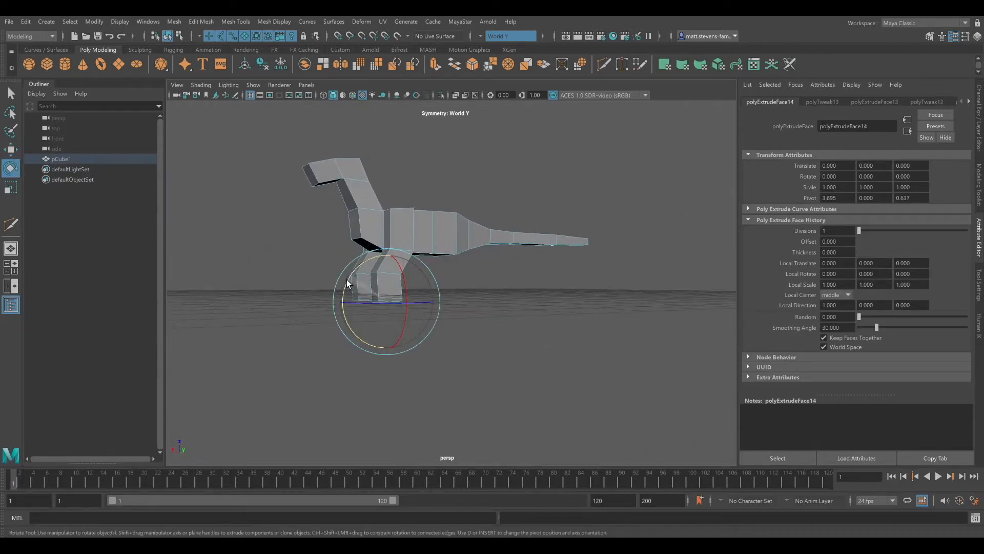
pyautogui.press('w')
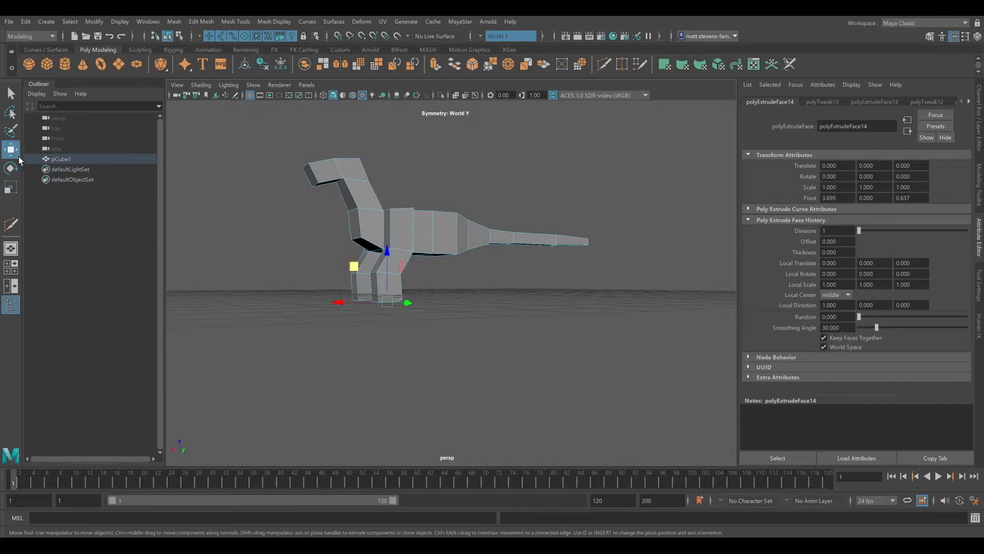
pyautogui.click(385, 257)
pyautogui.keyDown('alt'); pyautogui.moveTo(492, 272); pyautogui.dragTo(476, 280); pyautogui.keyUp('alt')
# - Select only the rear side faces of the body and extrude them outward to form the hips
pyautogui.click(437, 242)
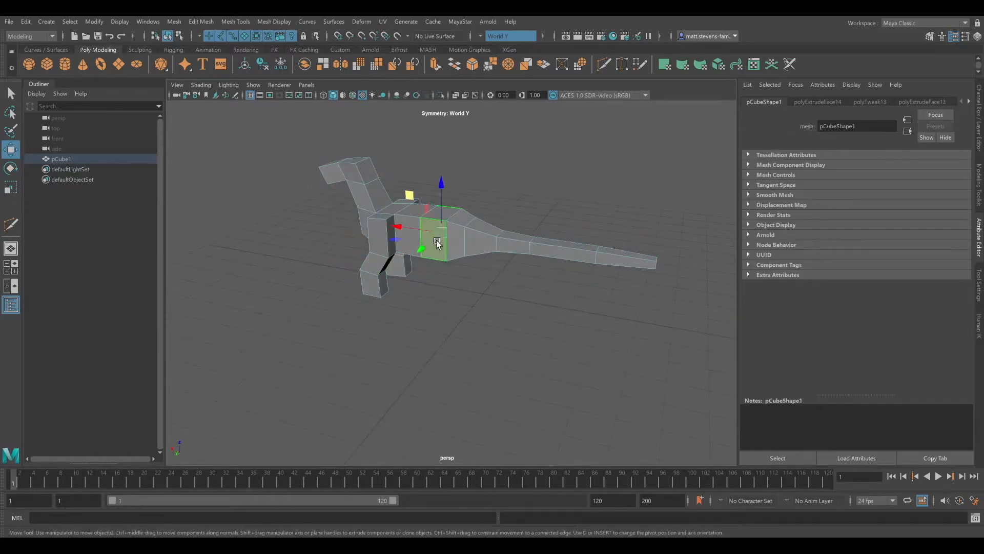
pyautogui.keyDown('alt'); pyautogui.moveTo(512, 242); pyautogui.dragTo(510, 194); pyautogui.keyUp('alt')
pyautogui.click(448, 245)
pyautogui.hotkey('ctrl', 'z')
pyautogui.hotkey('ctrl', 'z')
pyautogui.hotkey('ctrl', 'z')
pyautogui.keyDown('alt'); pyautogui.moveTo(509, 227); pyautogui.dragTo(491, 207); pyautogui.keyUp('alt')
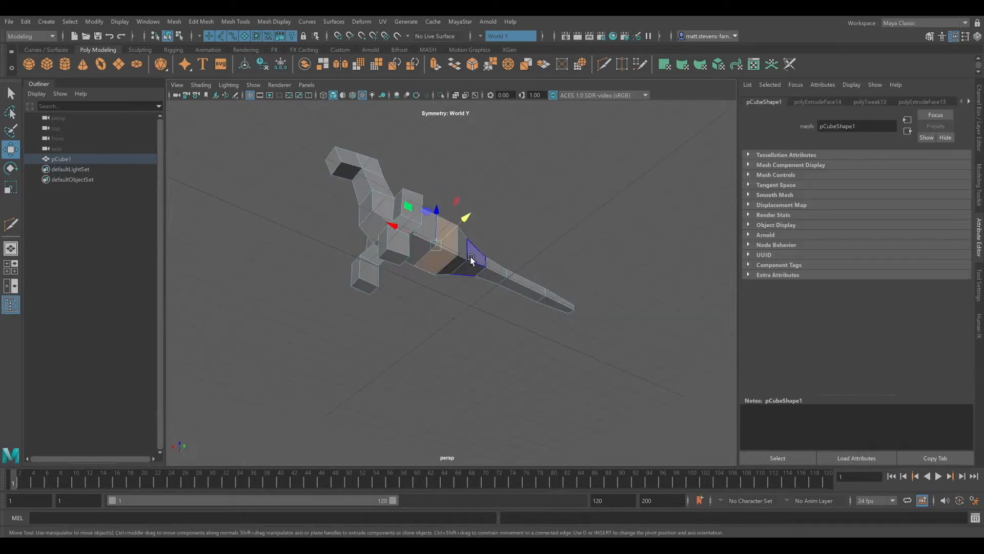
pyautogui.scroll(3, 470, 258)
pyautogui.keyDown('ctrl'); pyautogui.click(451, 255); pyautogui.keyUp('ctrl')
pyautogui.keyDown('alt'); pyautogui.moveTo(473, 253); pyautogui.dragTo(485, 278); pyautogui.keyUp('alt')
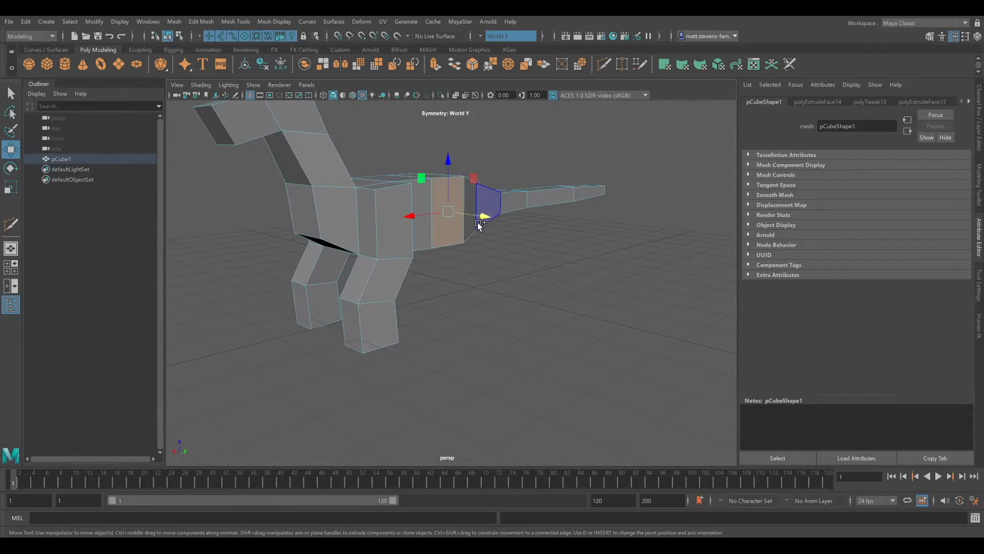
pyautogui.keyDown('shift'); pyautogui.moveTo(484, 217); pyautogui.dragTo(508, 222); pyautogui.keyUp('shift')
# - Extrude the undersides of the hip blocks downward in sections to form the hind legs with angled feet
pyautogui.keyDown('alt'); pyautogui.moveTo(469, 311); pyautogui.dragTo(456, 258); pyautogui.keyUp('alt')
pyautogui.keyDown('alt'); pyautogui.moveTo(502, 121); pyautogui.dragTo(420, 246); pyautogui.keyUp('alt')
pyautogui.keyDown('alt'); pyautogui.moveTo(581, 172); pyautogui.dragTo(562, 187); pyautogui.keyUp('alt')
pyautogui.click(409, 228)
pyautogui.keyDown('alt'); pyautogui.moveTo(546, 221); pyautogui.dragTo(393, 253); pyautogui.keyUp('alt')
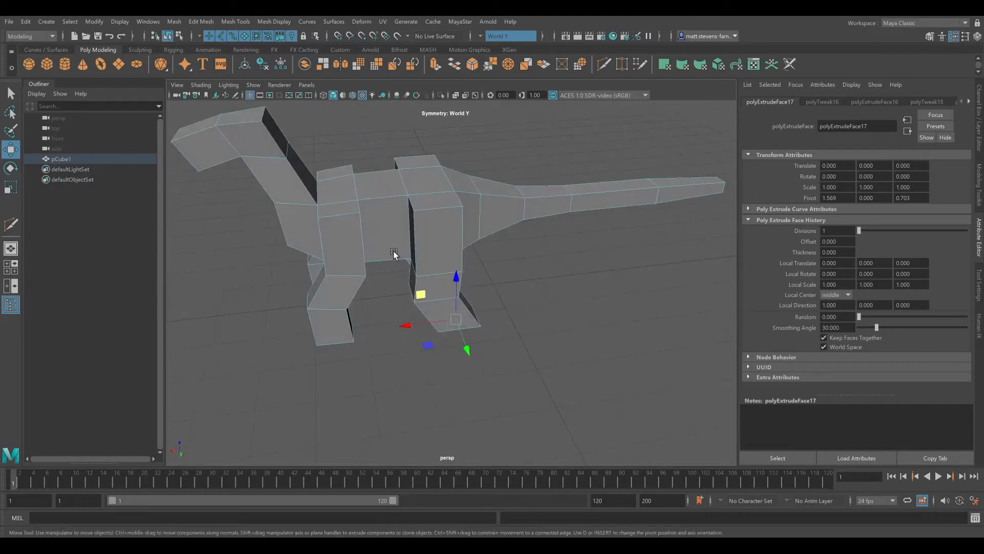
pyautogui.click(524, 299)
pyautogui.keyDown('alt'); pyautogui.moveTo(523, 300); pyautogui.dragTo(440, 254); pyautogui.keyUp('alt')
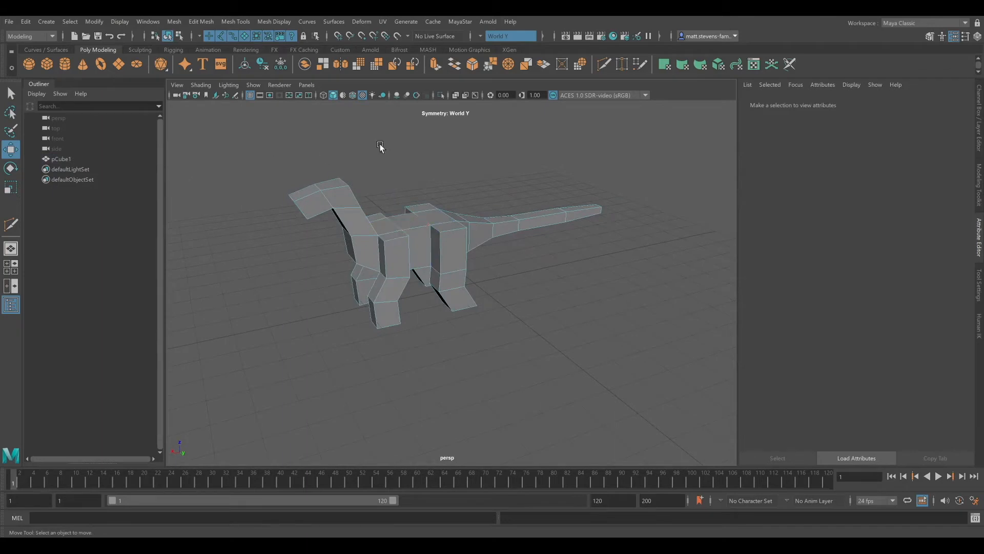
# - Insert a lengthwise edge loop through the centre of the creature from head to tail with Multi-Cut
pyautogui.click(598, 69)
pyautogui.keyDown('alt'); pyautogui.moveTo(441, 256); pyautogui.dragTo(446, 282); pyautogui.keyUp('alt')
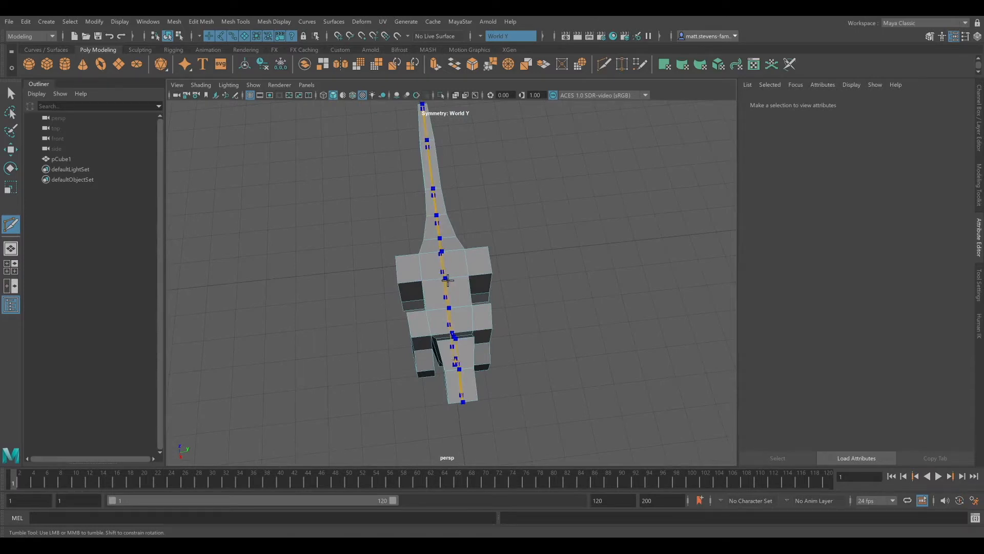
pyautogui.keyDown('alt'); pyautogui.moveTo(557, 255); pyautogui.dragTo(464, 241); pyautogui.keyUp('alt')
pyautogui.keyDown('alt'); pyautogui.moveTo(666, 327); pyautogui.dragTo(512, 255); pyautogui.keyUp('alt')
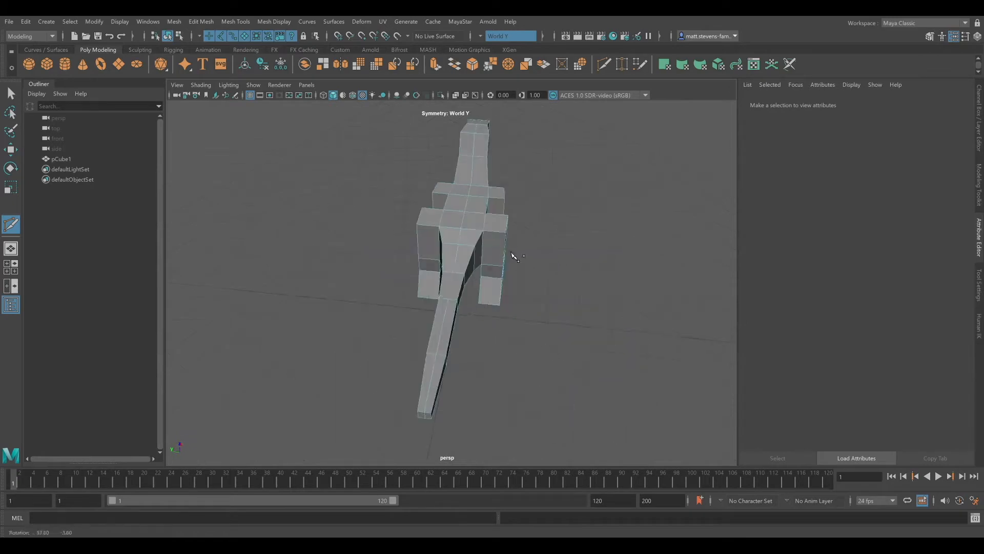
# - Insert further lengthwise edge loops on both sides of the centre loop
pyautogui.keyDown('alt'); pyautogui.moveTo(512, 255); pyautogui.dragTo(481, 294, button='right'); pyautogui.keyUp('alt')
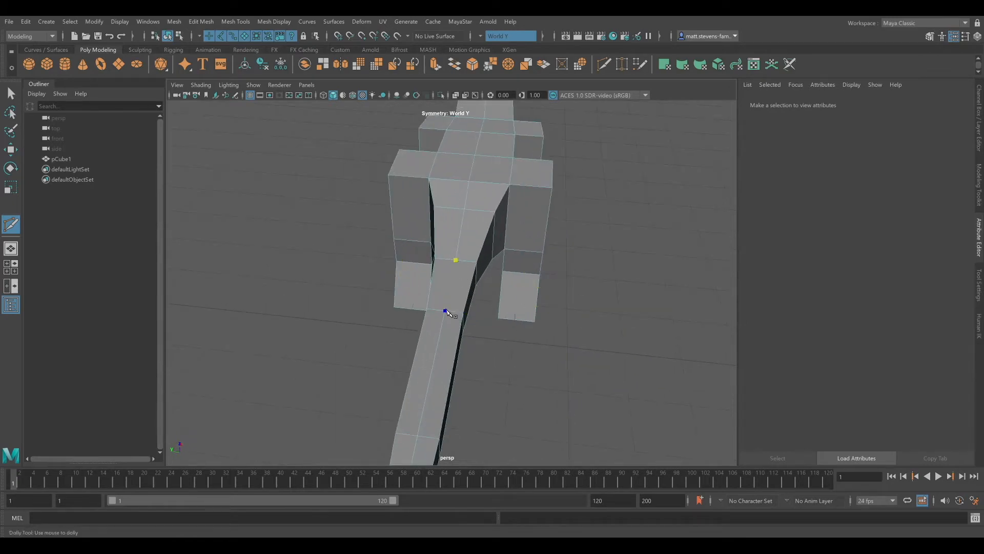
pyautogui.keyDown('alt'); pyautogui.moveTo(626, 309); pyautogui.dragTo(574, 232); pyautogui.keyUp('alt')
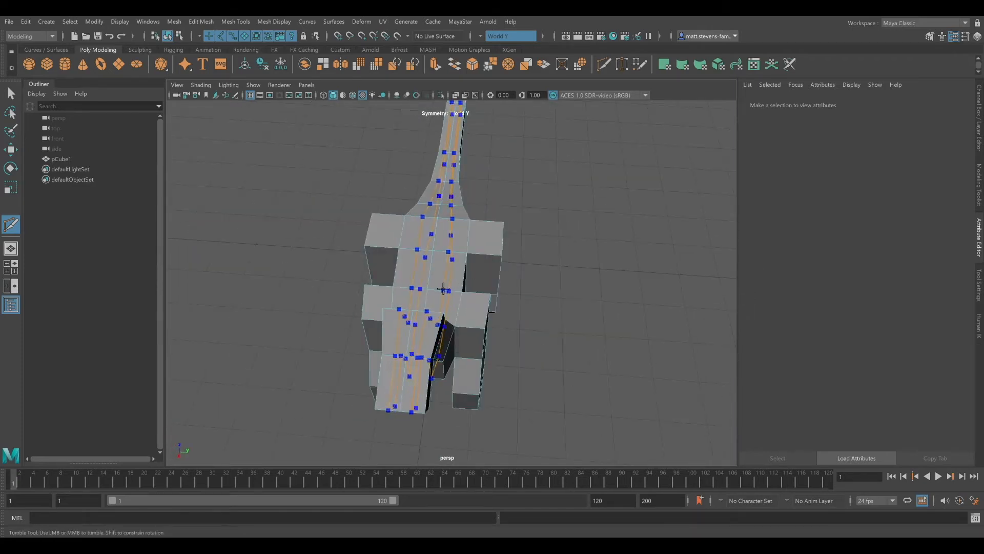
pyautogui.keyDown('alt'); pyautogui.moveTo(443, 289); pyautogui.dragTo(449, 253); pyautogui.keyUp('alt')
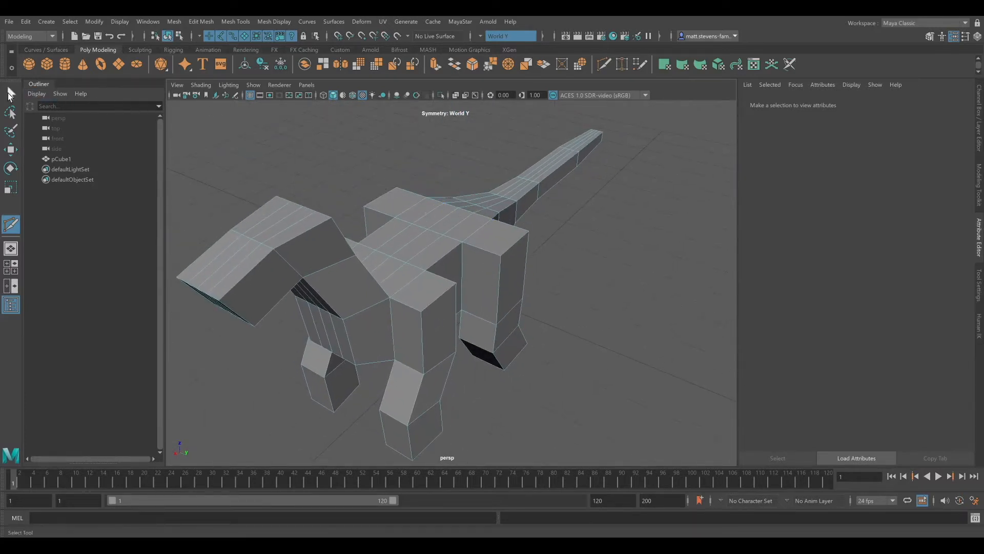
pyautogui.press('q')
# - Select the central strip of faces running lengthwise around the head, neck, back and tail
pyautogui.keyDown('alt'); pyautogui.moveTo(454, 189); pyautogui.dragTo(441, 220); pyautogui.keyUp('alt')
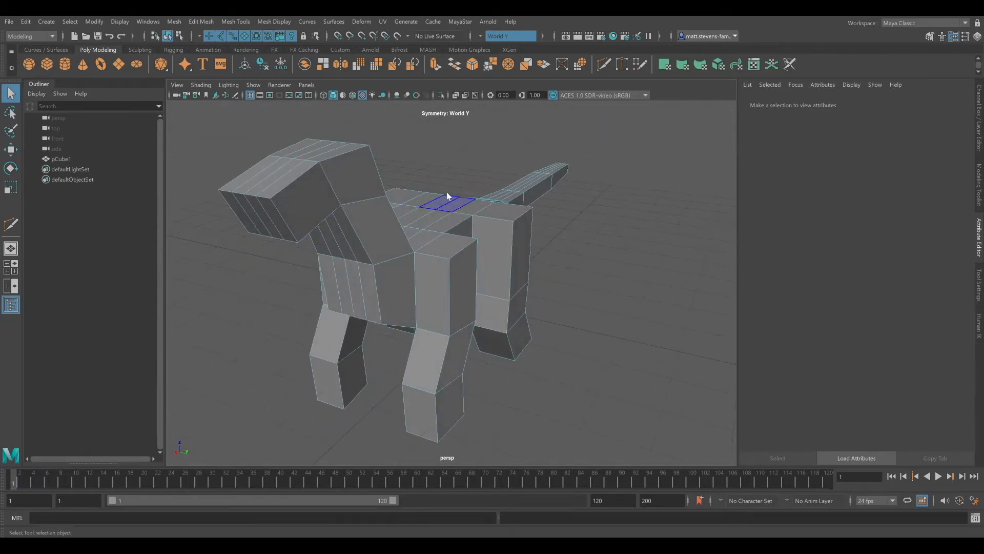
pyautogui.click(437, 224)
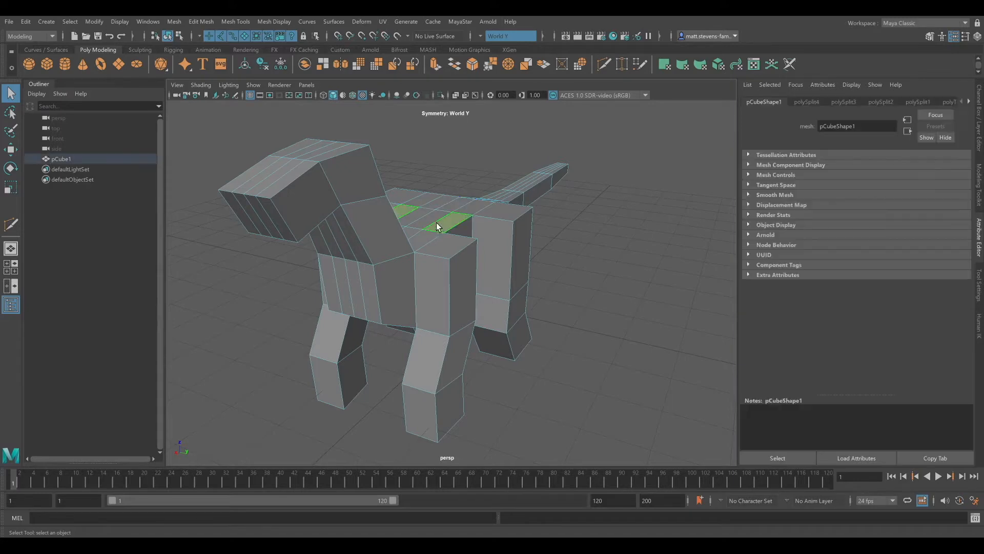
pyautogui.keyDown('alt'); pyautogui.moveTo(437, 225); pyautogui.dragTo(452, 212); pyautogui.keyUp('alt')
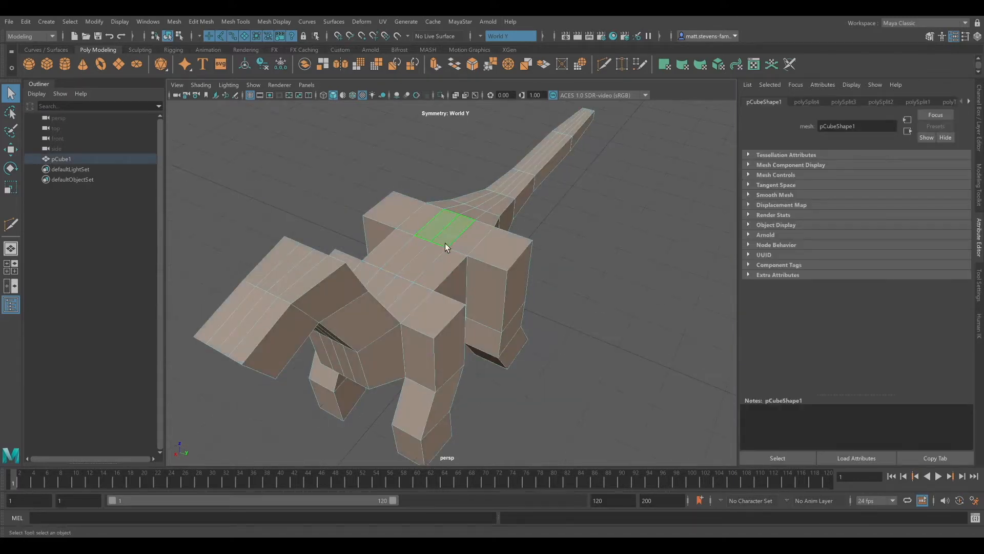
pyautogui.click(440, 248)
pyautogui.keyDown('shift'); pyautogui.doubleClick(451, 235); pyautogui.keyUp('shift')
pyautogui.keyDown('alt'); pyautogui.moveTo(458, 229); pyautogui.dragTo(476, 207); pyautogui.keyUp('alt')
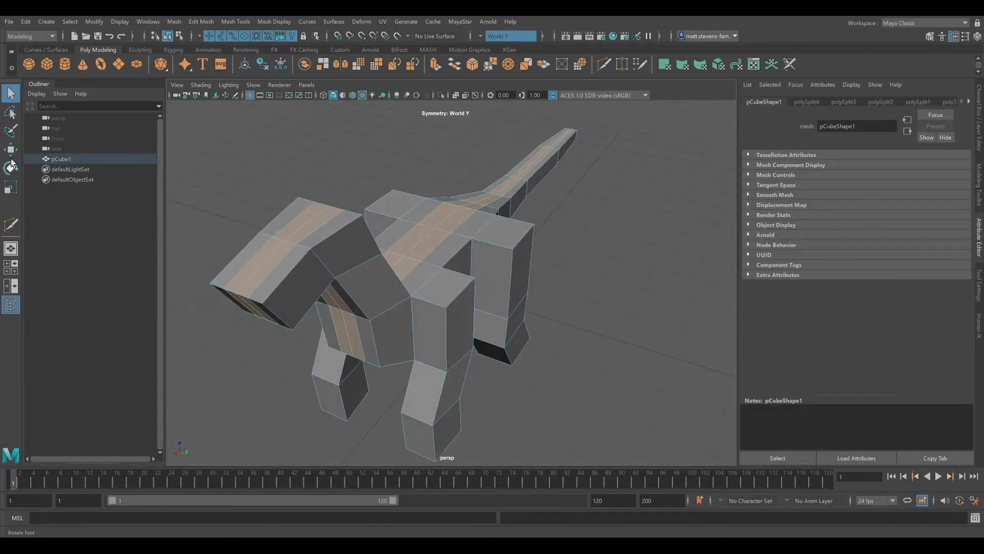
# - Try to scale the central face strip vertically, undo the scaling and clear the selection
pyautogui.click(10, 188)
pyautogui.keyDown('alt'); pyautogui.moveTo(250, 202); pyautogui.dragTo(246, 192); pyautogui.keyUp('alt')
pyautogui.moveTo(487, 188); pyautogui.dragTo(493, 192)
pyautogui.moveTo(488, 146); pyautogui.dragTo(493, 149)
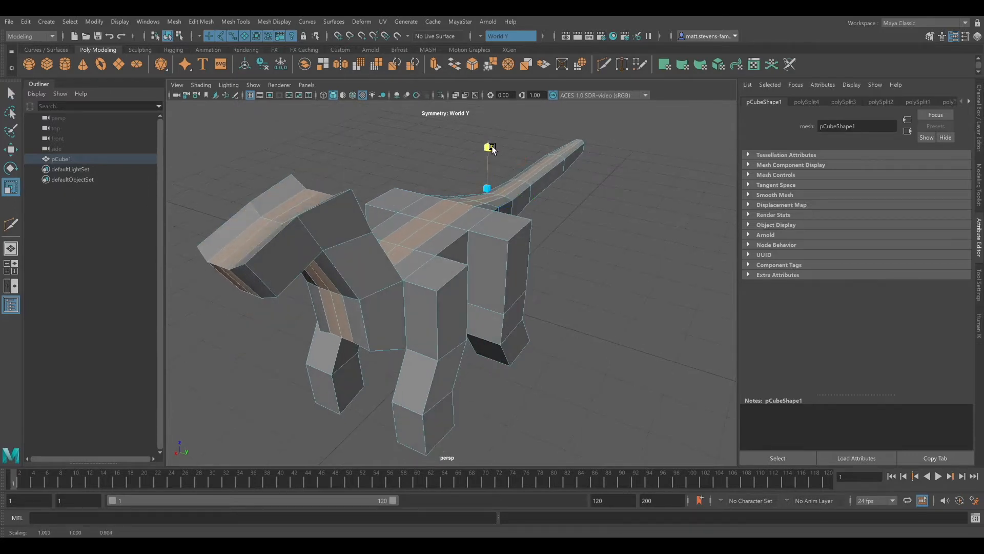
pyautogui.hotkey('ctrl', 'z')
pyautogui.moveTo(570, 222)
pyautogui.keyDown('alt'); pyautogui.mouseDown()
pyautogui.moveTo(544, 220)
pyautogui.moveTo(556, 233)
pyautogui.moveTo(579, 225)
pyautogui.mouseUp(); pyautogui.keyUp('alt')
pyautogui.hotkey('ctrl', 'z')
pyautogui.click(611, 174)
pyautogui.click(588, 233)
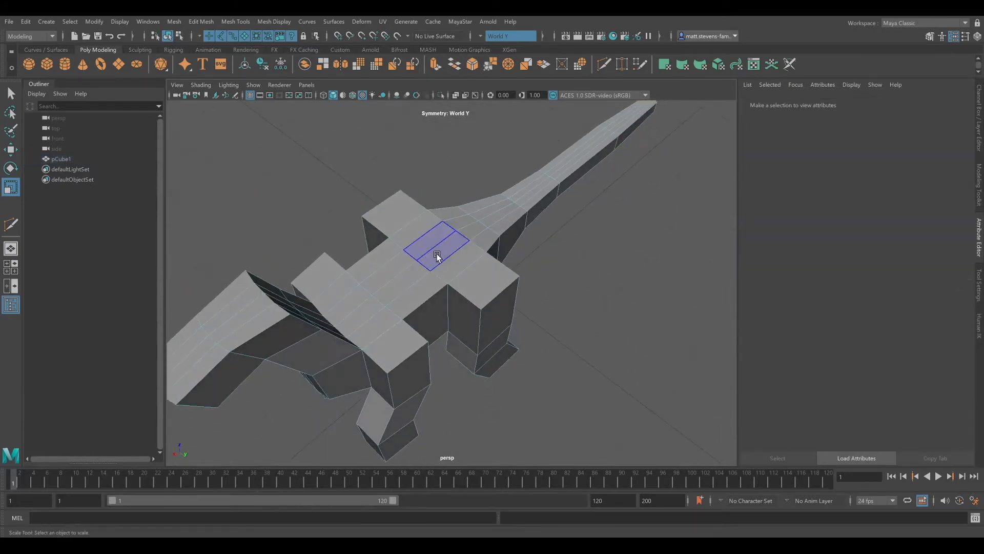
# - Raise the central faces along the top of the back to round it
pyautogui.click(435, 255)
pyautogui.keyDown('shift'); pyautogui.click(403, 282); pyautogui.keyUp('shift')
pyautogui.keyDown('shift'); pyautogui.click(374, 306); pyautogui.keyUp('shift')
pyautogui.keyDown('alt'); pyautogui.moveTo(375, 306); pyautogui.dragTo(458, 165); pyautogui.keyUp('alt')
pyautogui.press('w')
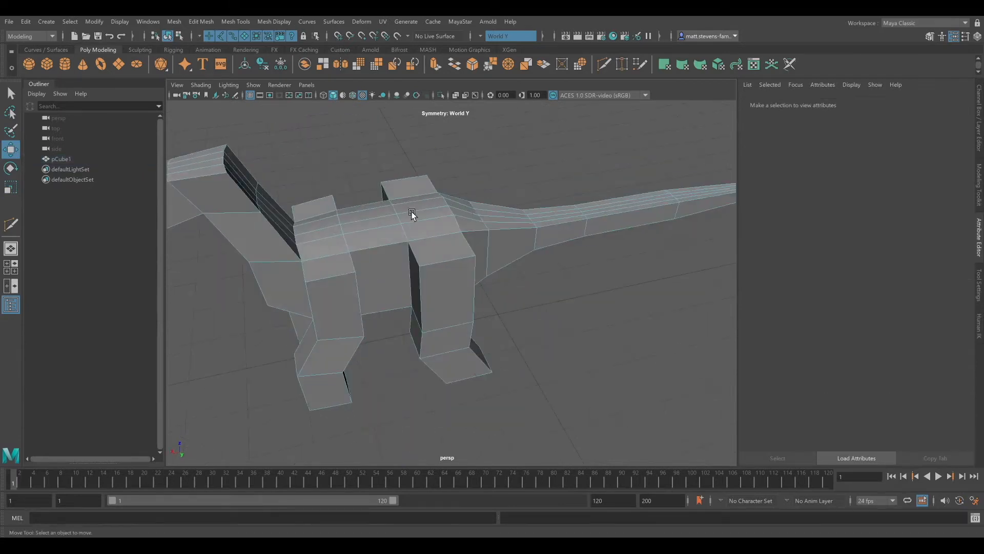
# - Move the central faces on the back of the neck outward to round the neck
pyautogui.keyDown('alt'); pyautogui.moveTo(411, 213); pyautogui.dragTo(303, 217); pyautogui.keyUp('alt')
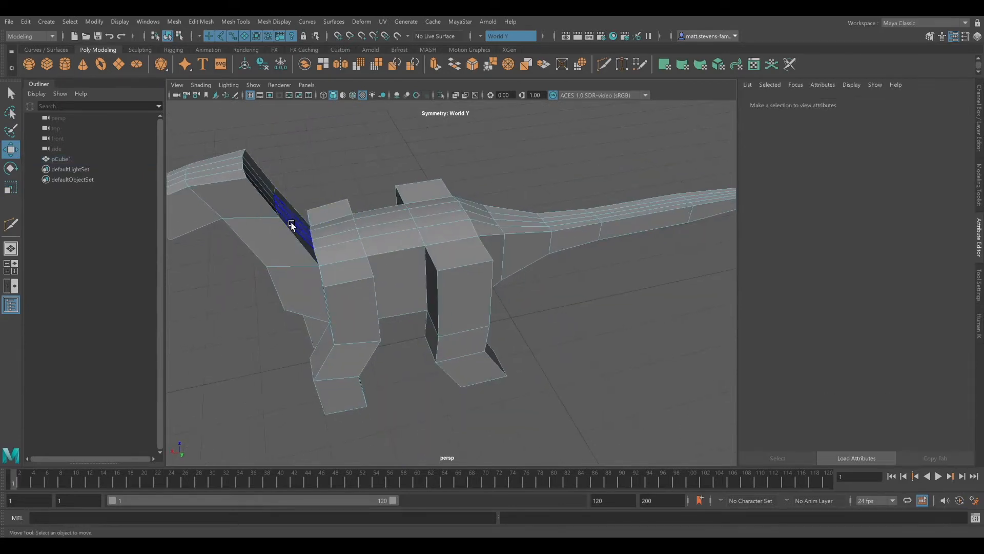
pyautogui.click(301, 217)
pyautogui.moveTo(238, 174); pyautogui.dragTo(241, 176)
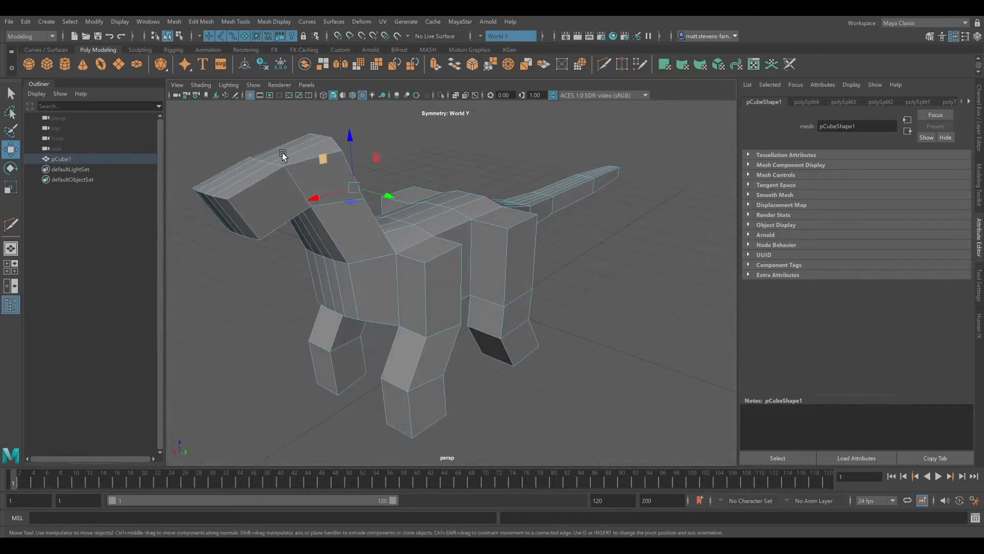
# - Raise the central faces on top of the head and adjust the central faces at the front of the snout
pyautogui.click(283, 154)
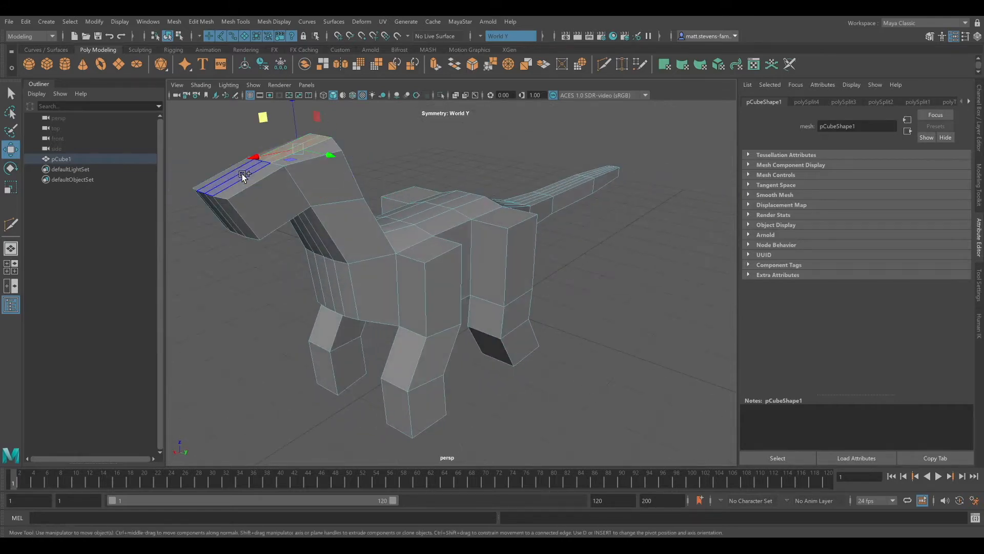
pyautogui.keyDown('alt'); pyautogui.moveTo(277, 169); pyautogui.dragTo(429, 171); pyautogui.keyUp('alt')
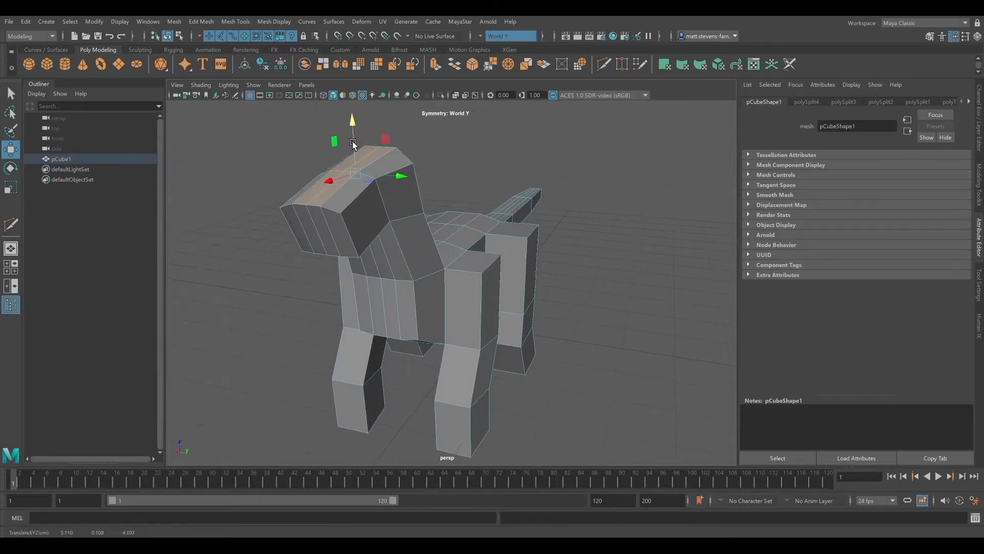
pyautogui.click(315, 228)
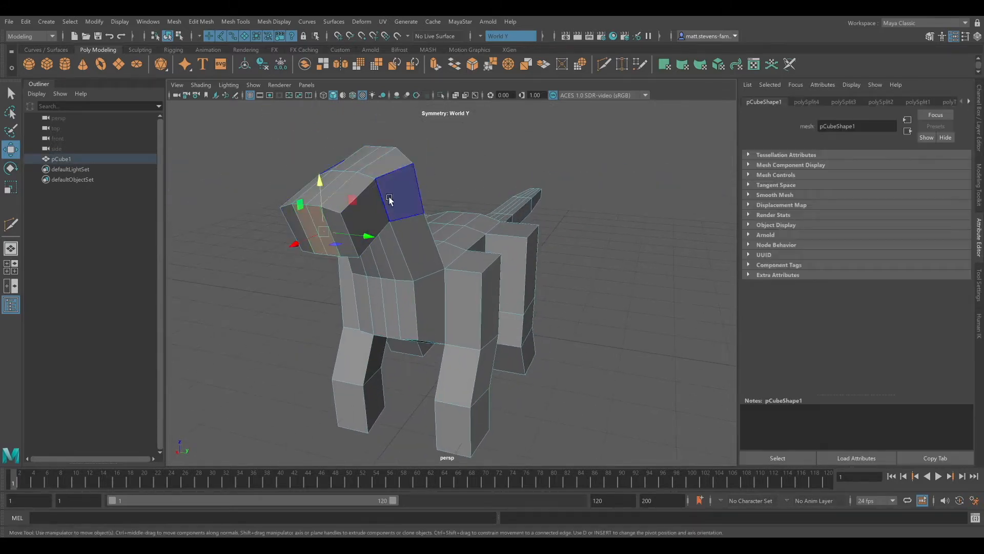
pyautogui.click(300, 250)
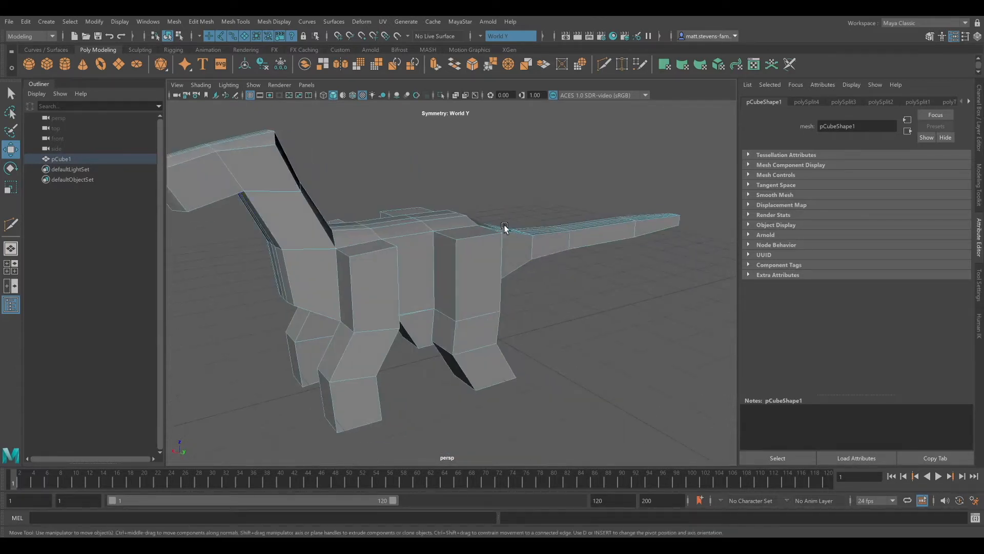
# - Reposition the vertices where the back of the neck meets the body
pyautogui.scroll(-4, 504, 228)
pyautogui.click(564, 306)
pyautogui.keyDown('alt'); pyautogui.moveTo(472, 279); pyautogui.dragTo(407, 277); pyautogui.keyUp('alt')
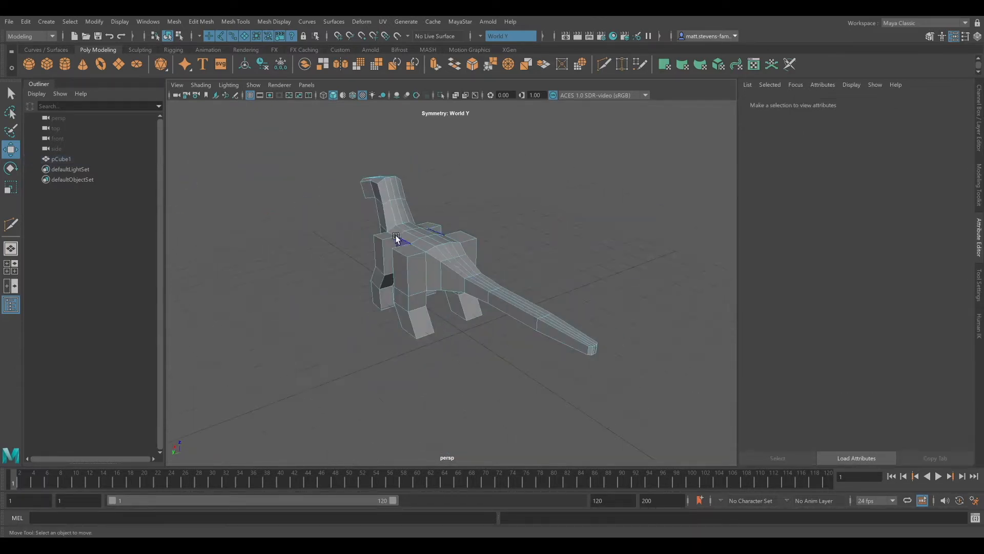
pyautogui.scroll(4, 407, 207)
pyautogui.scroll(2, 407, 210)
pyautogui.click(381, 189)
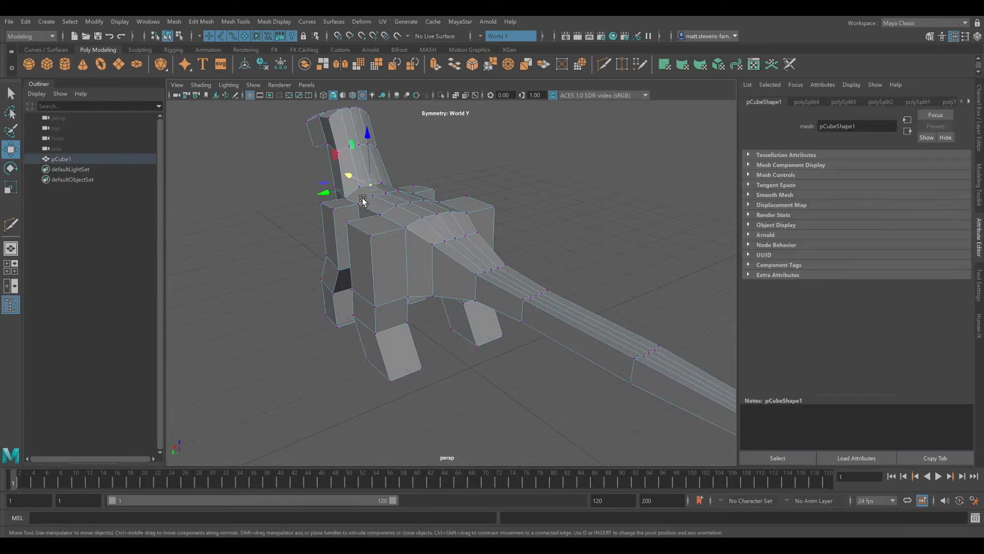
pyautogui.keyDown('alt'); pyautogui.moveTo(364, 203); pyautogui.dragTo(285, 170); pyautogui.keyUp('alt')
pyautogui.click(347, 183)
pyautogui.keyDown('alt'); pyautogui.moveTo(346, 183); pyautogui.dragTo(400, 192); pyautogui.keyUp('alt')
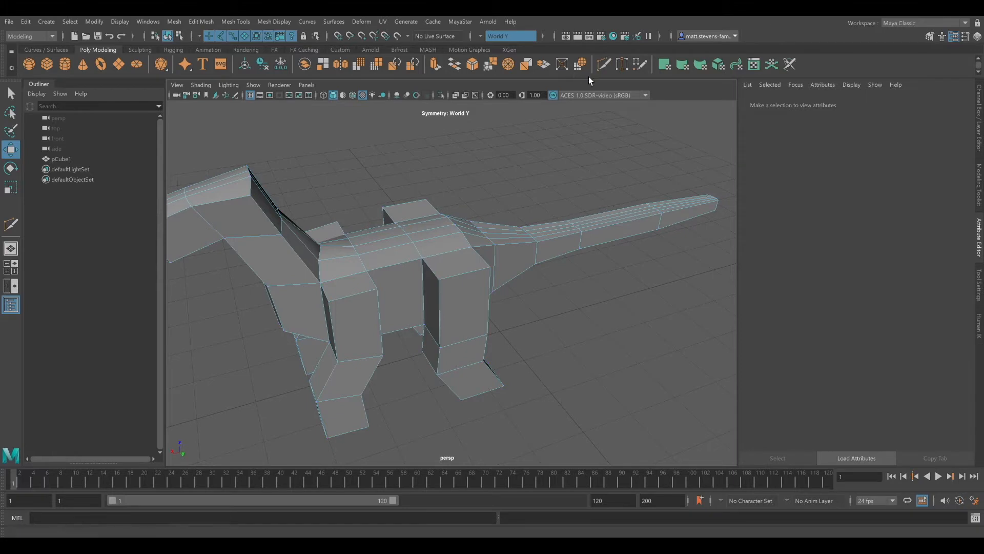
# - Insert an edge loop around the torso just behind the front legs with Multi-Cut
pyautogui.click(604, 64)
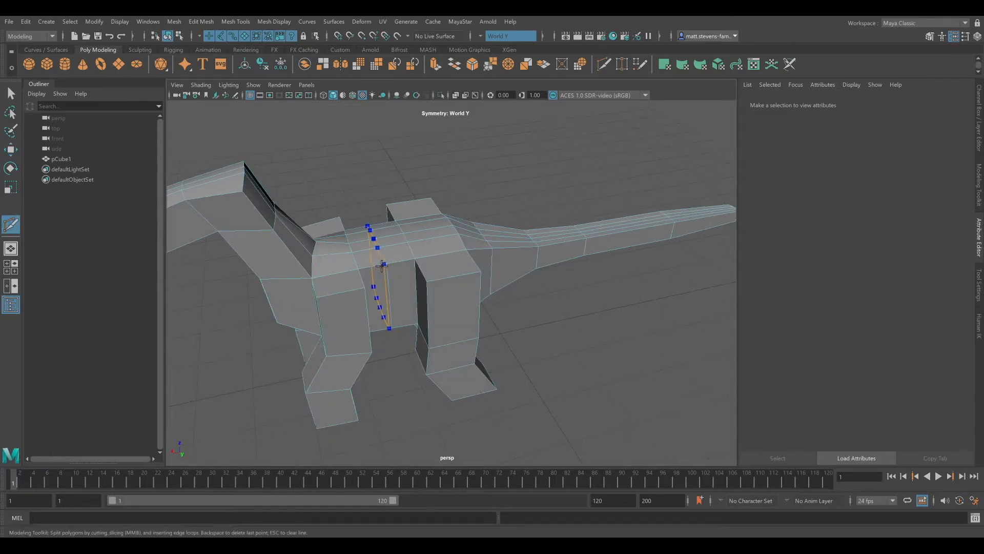
pyautogui.keyDown('alt'); pyautogui.moveTo(382, 265); pyautogui.dragTo(407, 174); pyautogui.keyUp('alt')
pyautogui.scroll(-4, 407, 173)
pyautogui.keyDown('alt'); pyautogui.moveTo(459, 269); pyautogui.dragTo(388, 246); pyautogui.keyUp('alt')
# - Extrude the side faces behind the front shoulders outward in sections to start the wing arms
pyautogui.click(6, 153)
pyautogui.click(441, 232)
pyautogui.keyDown('shift'); pyautogui.moveTo(339, 205); pyautogui.dragTo(444, 189); pyautogui.keyUp('shift')
pyautogui.press('e')
pyautogui.press('w')
pyautogui.keyDown('shift'); pyautogui.moveTo(432, 237); pyautogui.dragTo(525, 254); pyautogui.keyUp('shift')
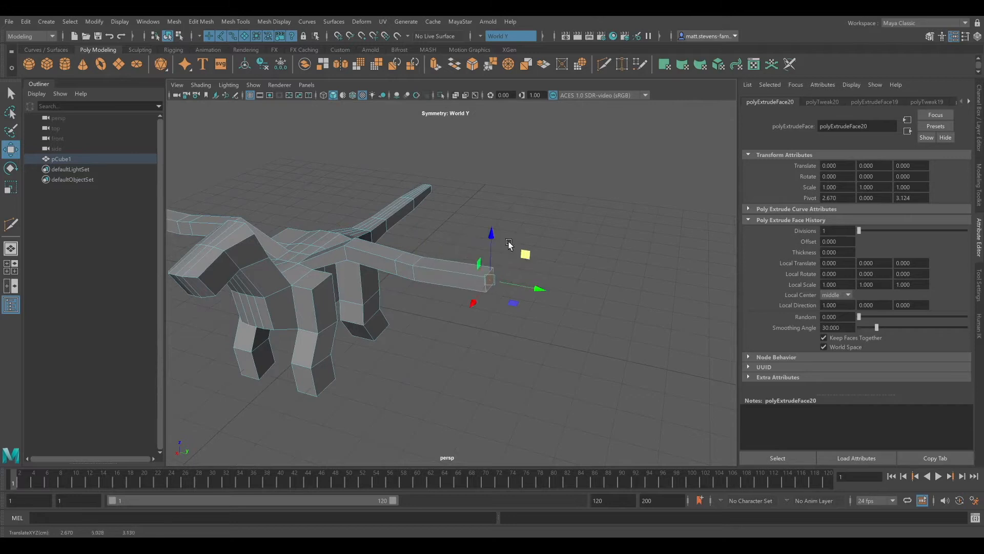
# - Extend each wing arm outward with a long extruded section and a short tip section
pyautogui.keyDown('alt'); pyautogui.moveTo(449, 216); pyautogui.dragTo(430, 220); pyautogui.keyUp('alt')
pyautogui.keyDown('shift'); pyautogui.moveTo(475, 295); pyautogui.dragTo(496, 299); pyautogui.keyUp('shift')
pyautogui.keyDown('alt'); pyautogui.moveTo(490, 247); pyautogui.dragTo(394, 242); pyautogui.keyUp('alt')
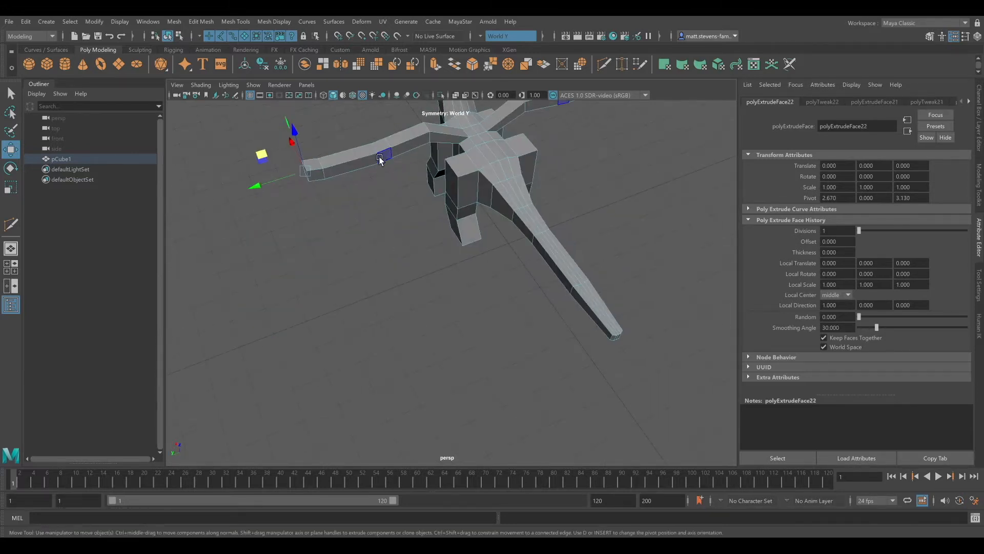
# - Try to extrude the two short rear faces of each wing arm backward, and undo the extrusion
pyautogui.click(310, 174)
pyautogui.keyDown('alt'); pyautogui.moveTo(310, 176); pyautogui.dragTo(457, 208); pyautogui.keyUp('alt')
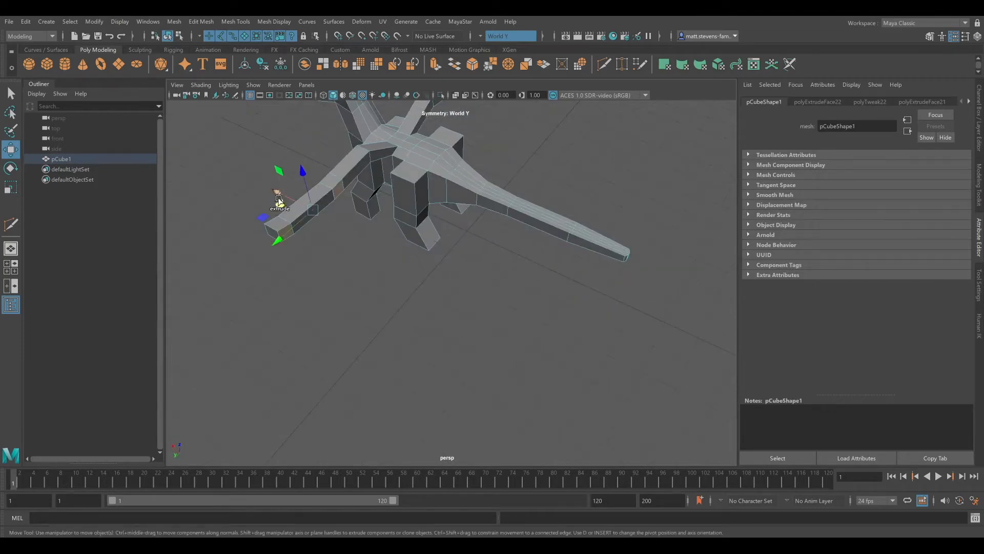
pyautogui.keyDown('shift'); pyautogui.moveTo(279, 200); pyautogui.dragTo(441, 209); pyautogui.keyUp('shift')
pyautogui.scroll(5, 496, 201)
pyautogui.hotkey('ctrl', 'z')
pyautogui.hotkey('ctrl', 'z')
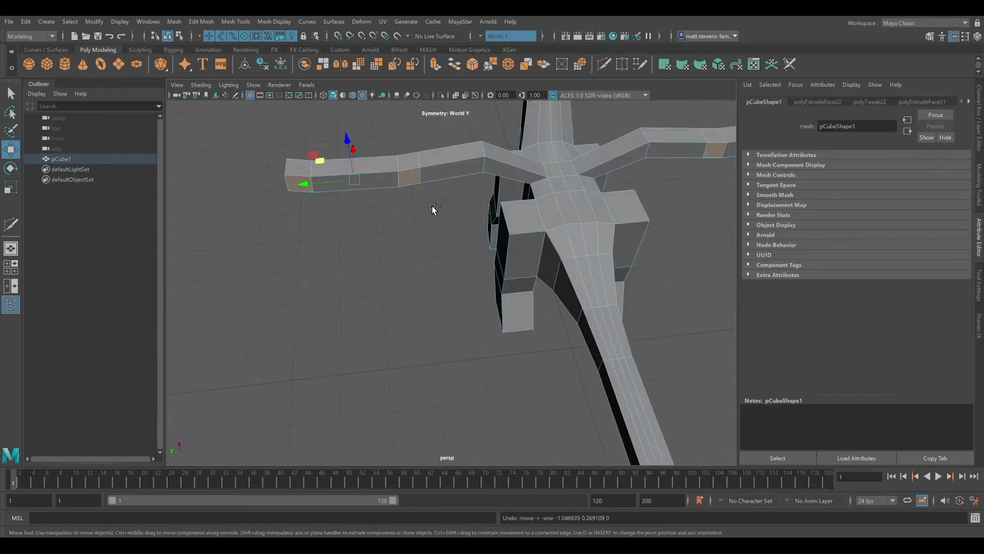
pyautogui.keyDown('shift'); pyautogui.click(437, 173); pyautogui.keyUp('shift')
pyautogui.keyDown('shift'); pyautogui.click(367, 182); pyautogui.keyUp('shift')
pyautogui.keyDown('alt'); pyautogui.moveTo(371, 178); pyautogui.dragTo(414, 176); pyautogui.keyUp('alt')
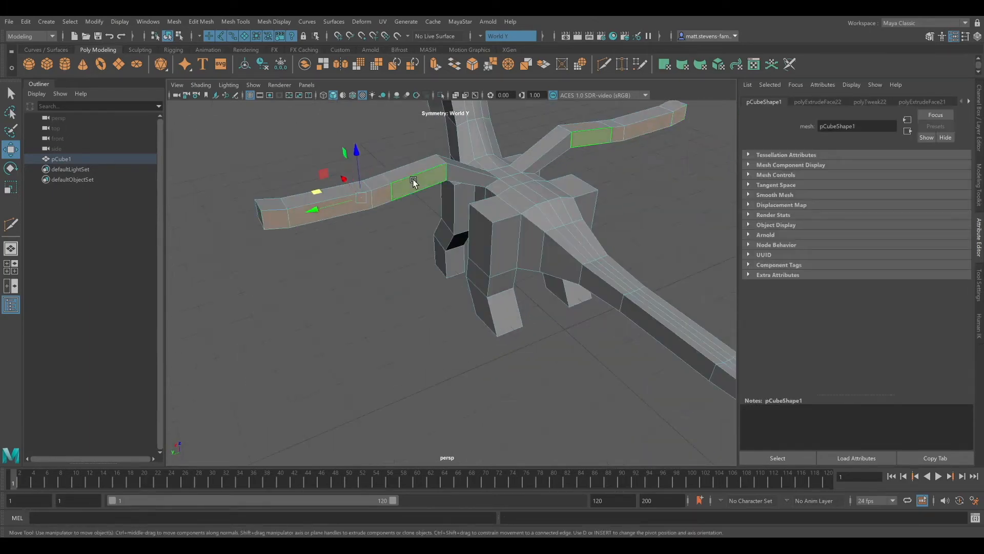
pyautogui.click(638, 184)
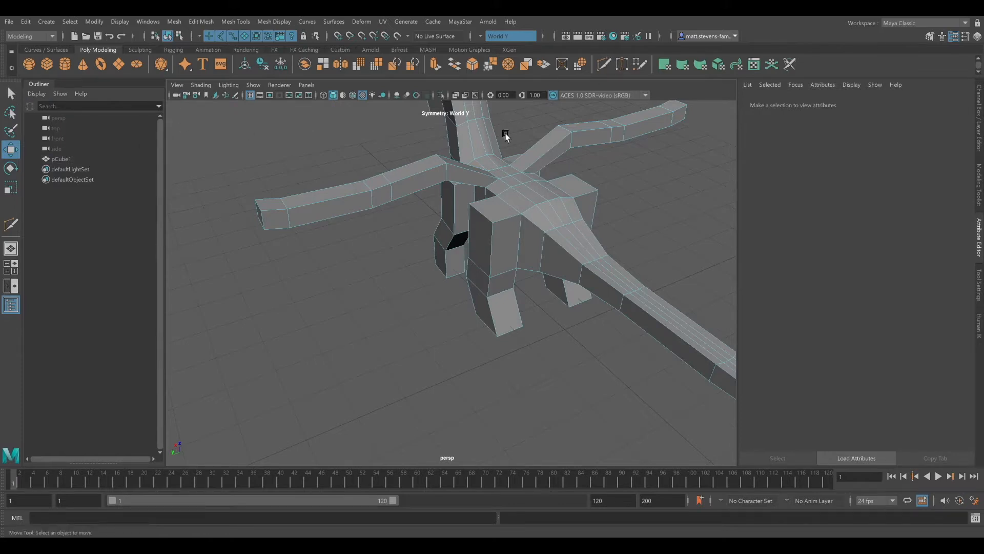
# - Insert an edge loop running lengthwise through the middle of both wing arms with Multi-Cut
pyautogui.hotkey('ctrl', 'shift', 'x')
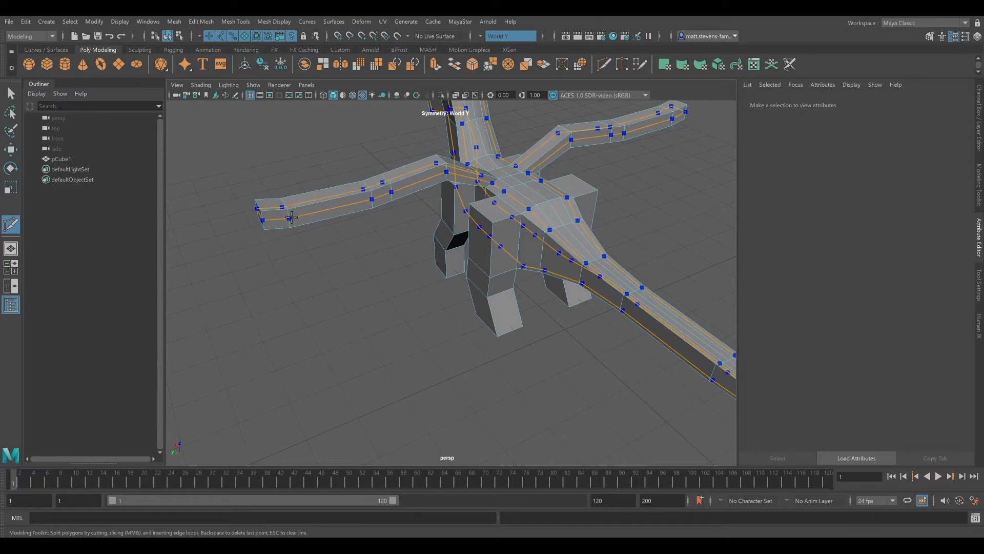
pyautogui.keyDown('alt'); pyautogui.moveTo(291, 216); pyautogui.dragTo(105, 136); pyautogui.keyUp('alt')
pyautogui.click(9, 94)
pyautogui.click(407, 232)
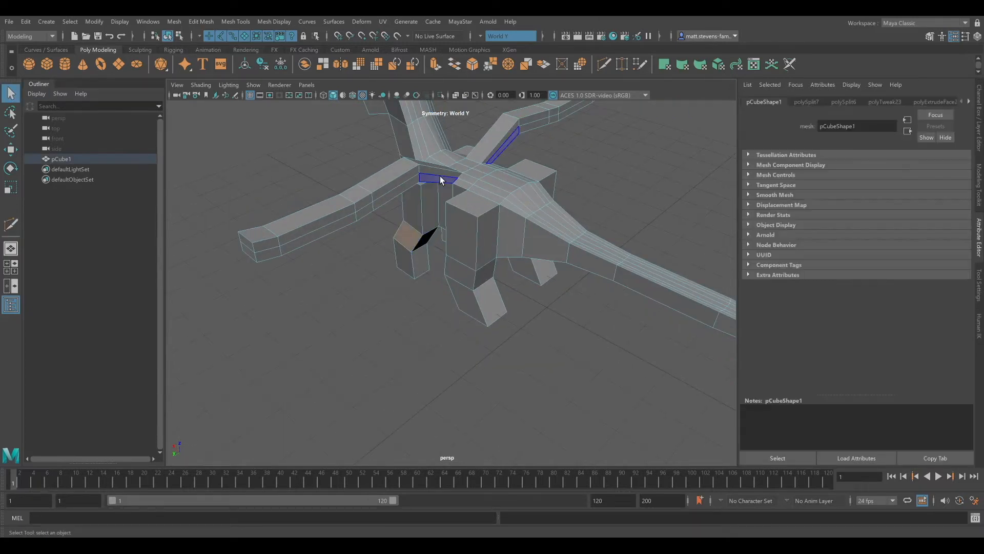
pyautogui.click(439, 177)
pyautogui.keyDown('shift'); pyautogui.click(426, 171); pyautogui.keyUp('shift')
pyautogui.keyDown('shift'); pyautogui.click(396, 189); pyautogui.keyUp('shift')
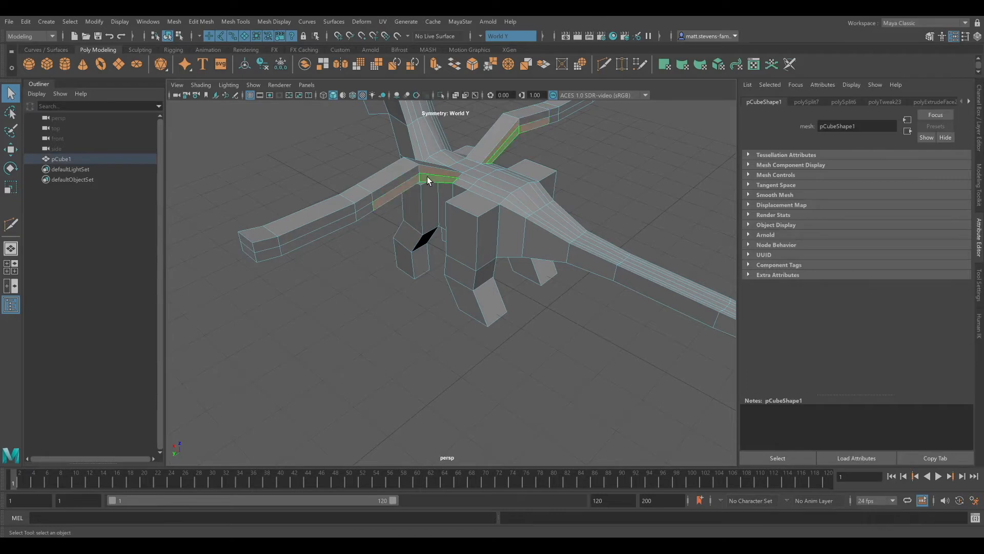
pyautogui.click(404, 254)
# - Insert edge loops around the wing arms beside the bend nearest the shoulder with Multi-Cut
pyautogui.keyDown('alt'); pyautogui.moveTo(390, 219); pyautogui.dragTo(368, 169); pyautogui.keyUp('alt')
pyautogui.click(604, 64)
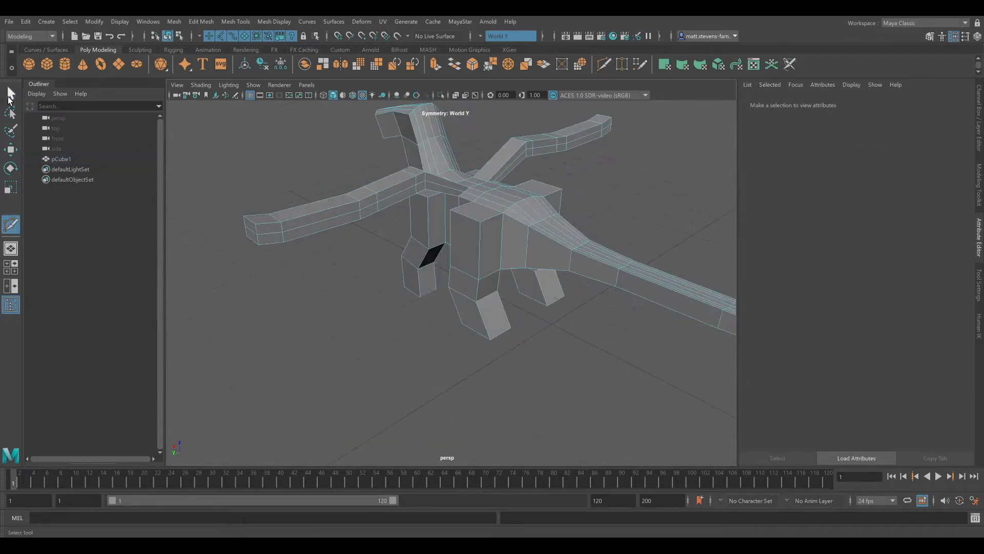
# - Extrude the short rear rib faces and the lower rear faces between them backward to form ribbed wing membranes
pyautogui.click(266, 229)
pyautogui.keyDown('shift'); pyautogui.click(368, 205); pyautogui.keyUp('shift')
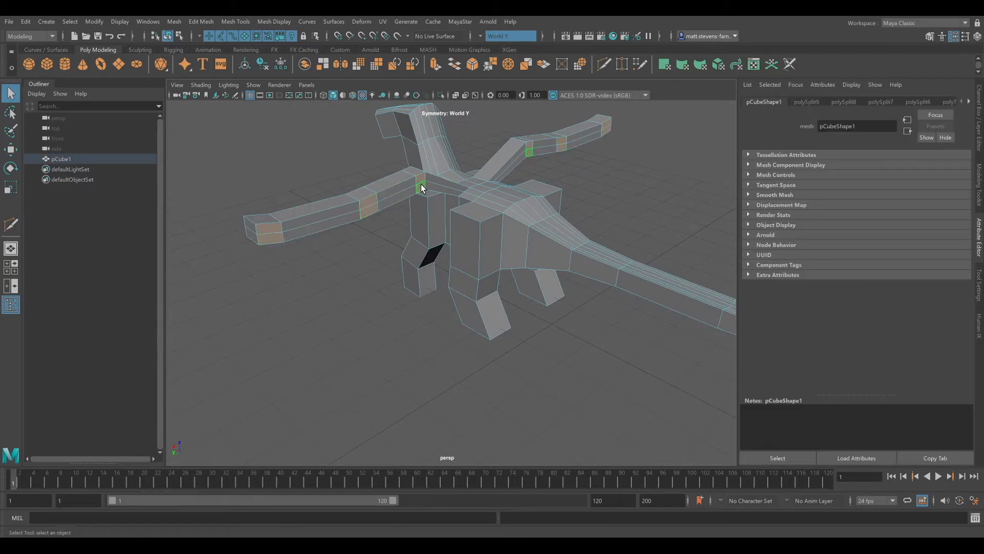
pyautogui.keyDown('shift'); pyautogui.doubleClick(420, 183); pyautogui.keyUp('shift')
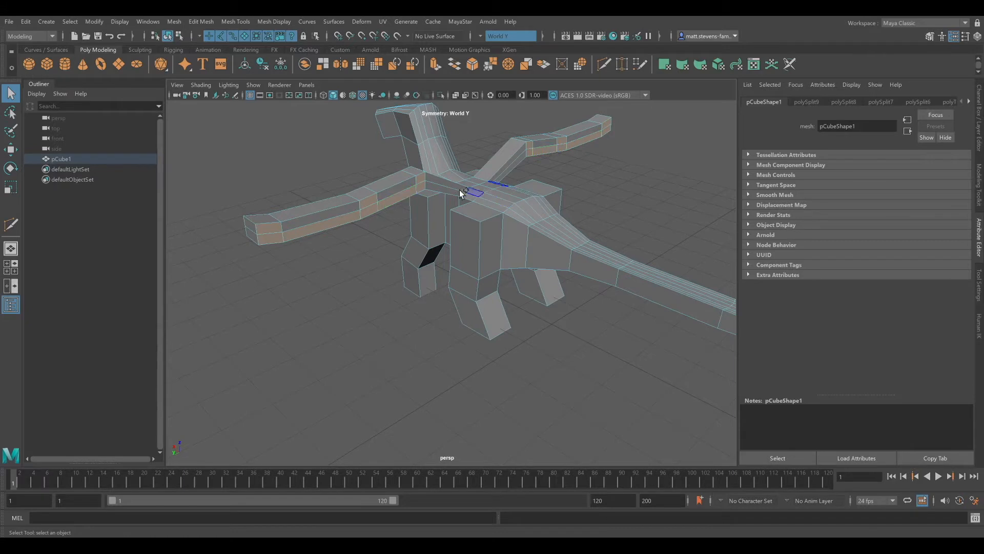
pyautogui.keyDown('alt'); pyautogui.moveTo(330, 213); pyautogui.dragTo(449, 248); pyautogui.keyUp('alt')
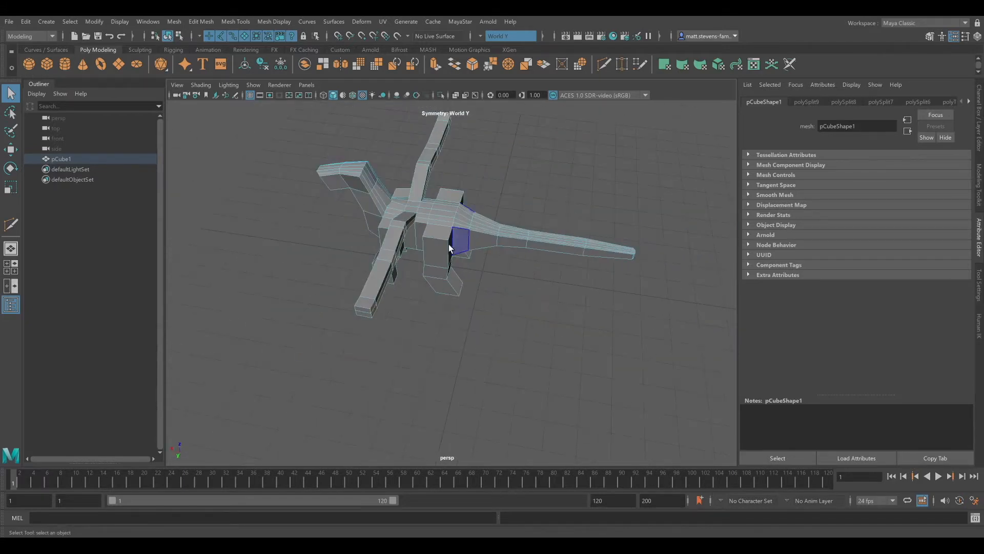
pyautogui.click(5, 151)
pyautogui.keyDown('shift'); pyautogui.moveTo(359, 255); pyautogui.dragTo(582, 251); pyautogui.keyUp('shift')
pyautogui.click(628, 214)
# - Move the rear ends of the wing ribs to reshape the trailing edges of both wings
pyautogui.keyDown('alt'); pyautogui.moveTo(628, 213); pyautogui.dragTo(207, 182); pyautogui.keyUp('alt')
pyautogui.click(483, 260)
pyautogui.click(477, 254)
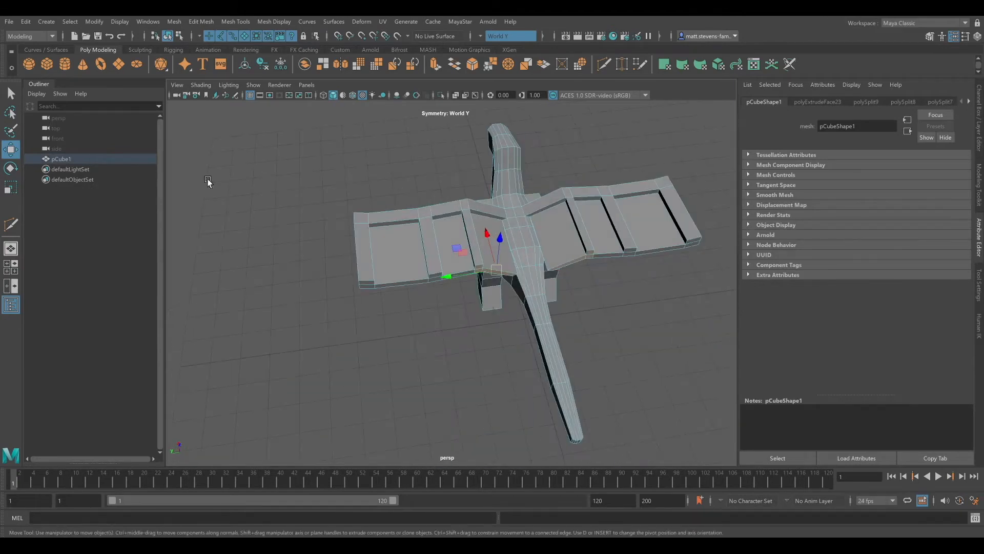
pyautogui.click(10, 149)
pyautogui.moveTo(485, 279); pyautogui.dragTo(413, 257)
pyautogui.keyDown('shift'); pyautogui.click(434, 272); pyautogui.keyUp('shift')
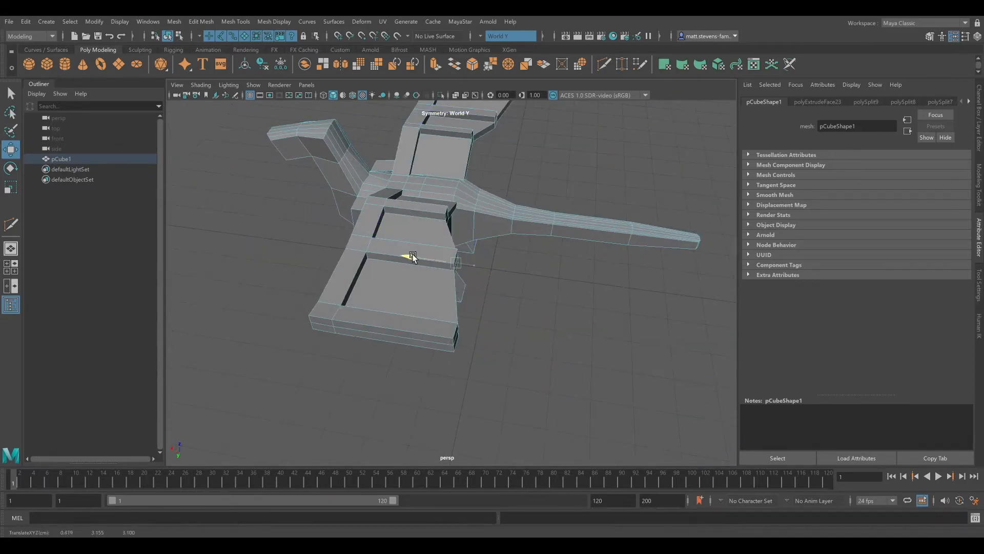
pyautogui.keyDown('alt'); pyautogui.moveTo(428, 299); pyautogui.dragTo(416, 193); pyautogui.keyUp('alt')
pyautogui.click(577, 306)
pyautogui.click(417, 193)
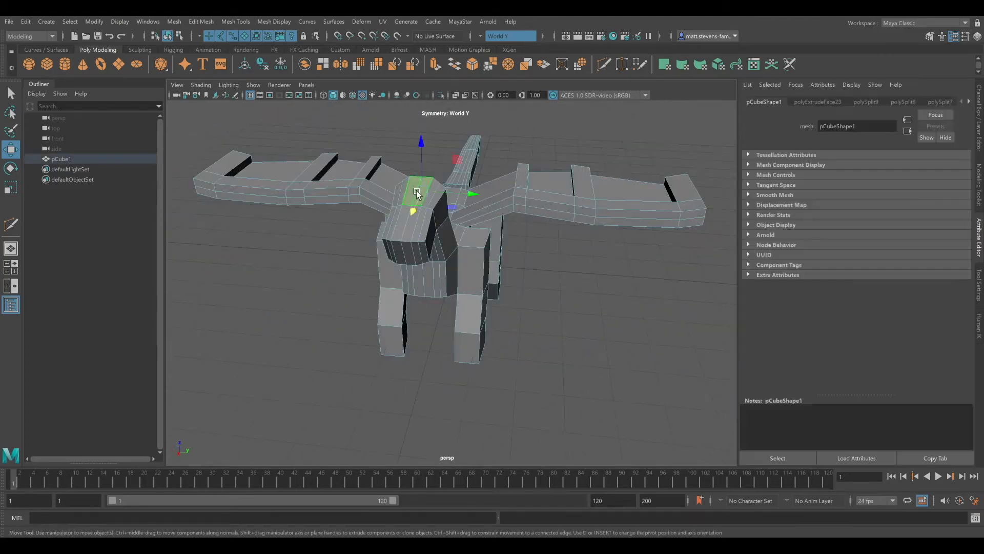
pyautogui.moveTo(424, 198); pyautogui.dragTo(427, 169, button='right')
pyautogui.click(430, 202)
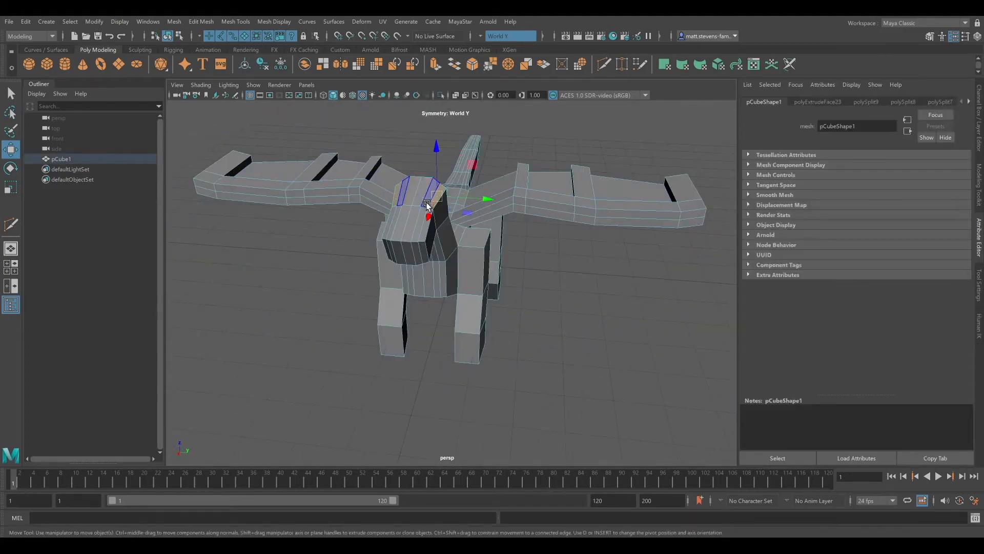
pyautogui.keyDown('alt'); pyautogui.moveTo(518, 185); pyautogui.dragTo(535, 174); pyautogui.keyUp('alt')
pyautogui.keyDown('alt'); pyautogui.moveTo(425, 182); pyautogui.dragTo(387, 235, button='middle'); pyautogui.keyUp('alt')
pyautogui.keyDown('alt'); pyautogui.moveTo(387, 235); pyautogui.dragTo(358, 235); pyautogui.keyUp('alt')
pyautogui.scroll(4, 358, 235)
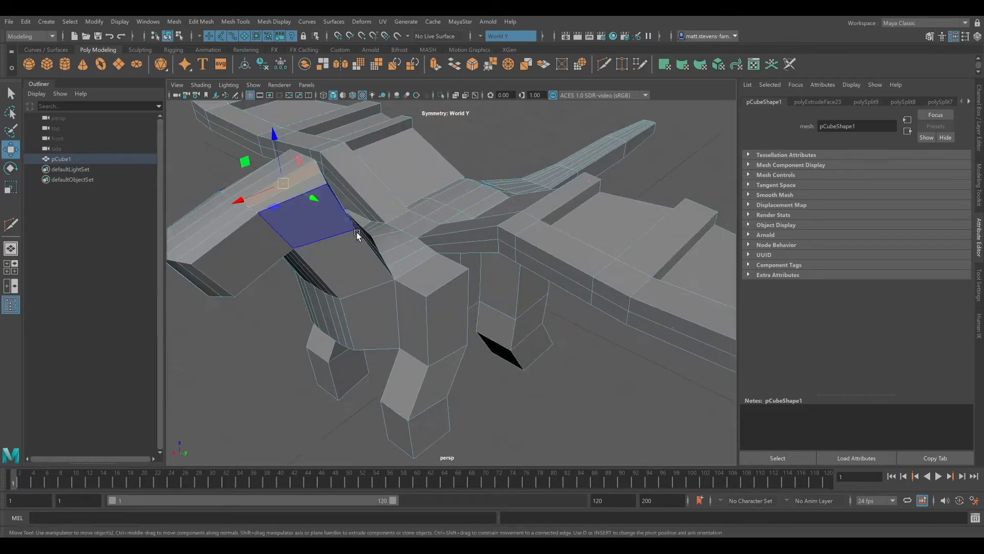
# - Insert one edge loop down the sides of the neck and another horizontally around the middle of the head with Multi-Cut
pyautogui.keyDown('alt'); pyautogui.moveTo(358, 222); pyautogui.dragTo(482, 249, button='middle'); pyautogui.keyUp('alt')
pyautogui.keyDown('alt'); pyautogui.moveTo(481, 250); pyautogui.dragTo(394, 185); pyautogui.keyUp('alt')
pyautogui.click(604, 65)
pyautogui.keyDown('ctrl'); pyautogui.click(416, 246); pyautogui.keyUp('ctrl')
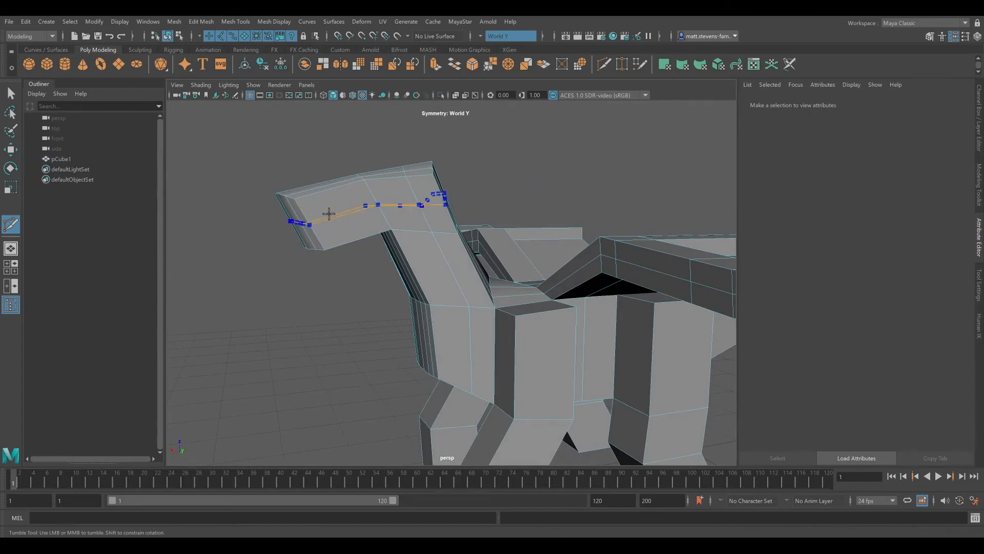
pyautogui.keyDown('alt'); pyautogui.moveTo(395, 233); pyautogui.dragTo(7, 84); pyautogui.keyUp('alt')
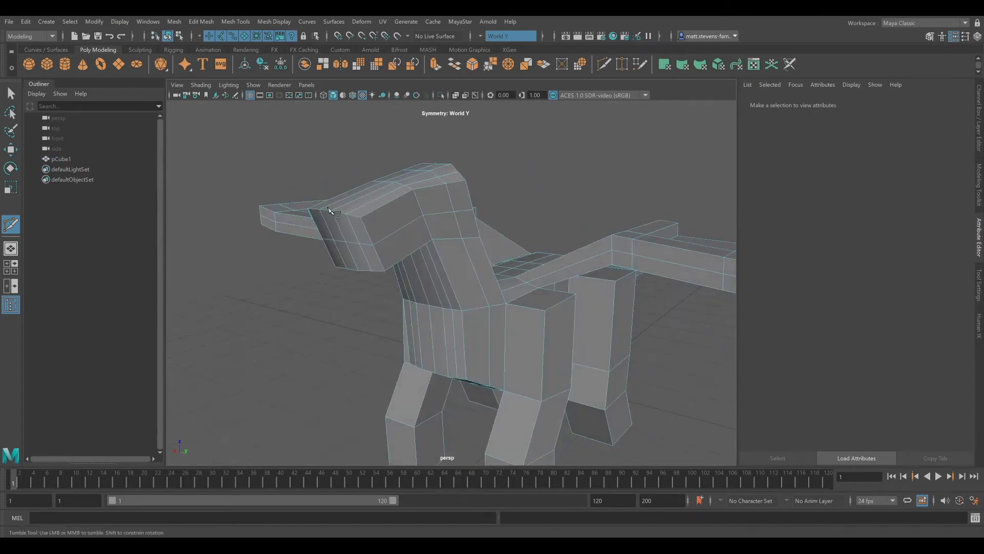
# - Move the snout's top front edges backward and adjust its bottom front edges to round off the tip
pyautogui.keyDown('alt'); pyautogui.moveTo(340, 223); pyautogui.dragTo(359, 216); pyautogui.keyUp('alt')
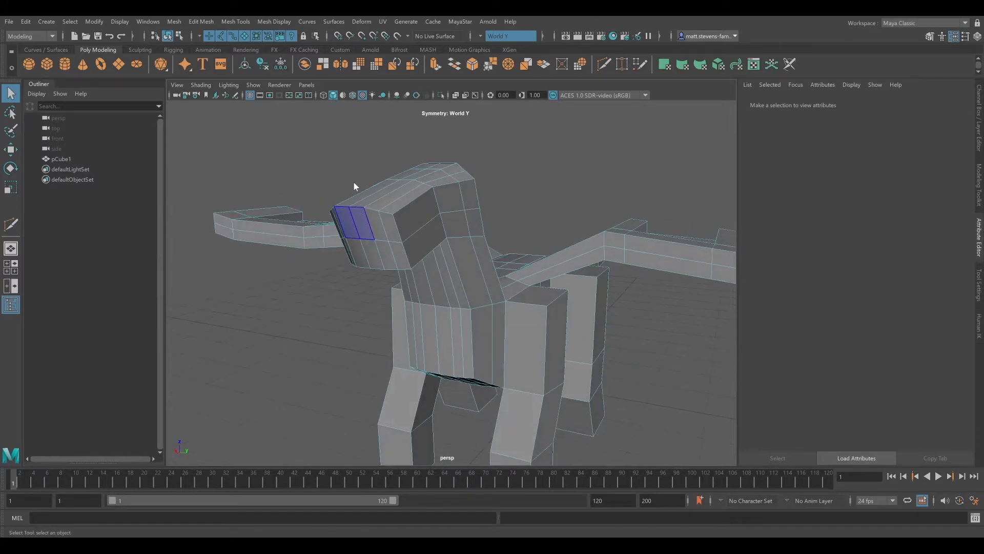
pyautogui.click(358, 212)
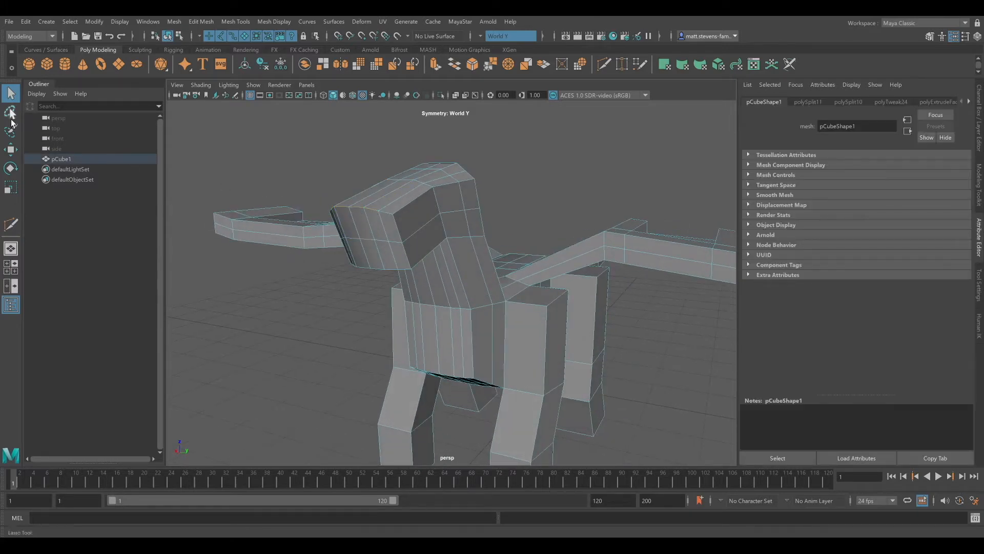
pyautogui.keyDown('alt'); pyautogui.moveTo(386, 212); pyautogui.dragTo(359, 174); pyautogui.keyUp('alt')
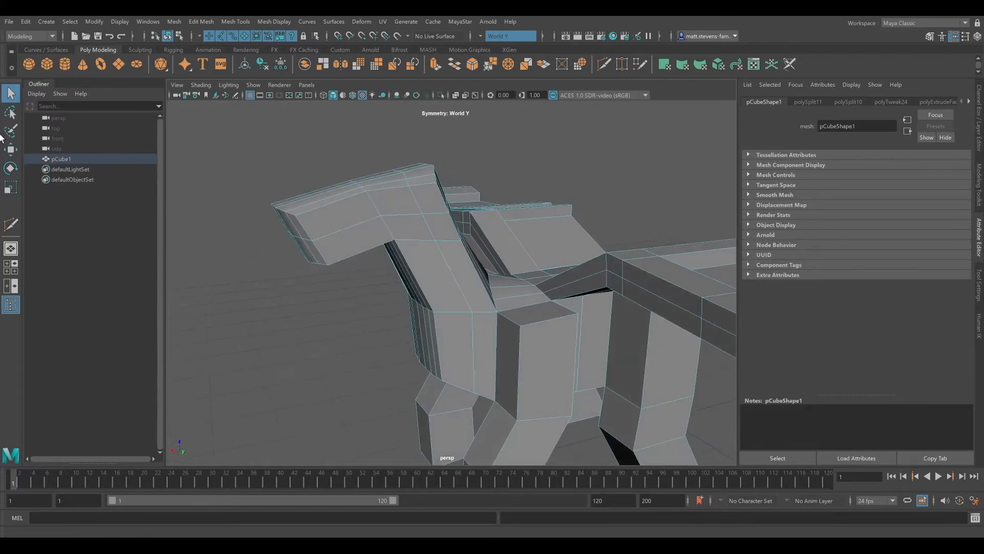
pyautogui.press('w')
pyautogui.moveTo(246, 176); pyautogui.dragTo(276, 182)
pyautogui.keyDown('alt'); pyautogui.moveTo(307, 258); pyautogui.dragTo(388, 180); pyautogui.keyUp('alt')
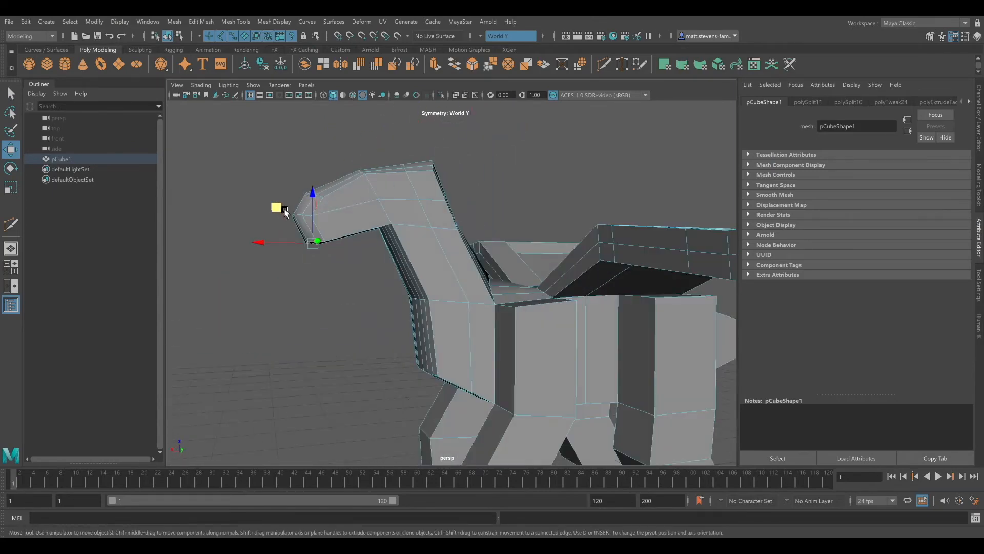
pyautogui.moveTo(312, 198); pyautogui.dragTo(311, 189)
# - Insert an edge loop around the head across its underside, just in front of the throat, with Multi-Cut
pyautogui.click(357, 230)
pyautogui.keyDown('alt'); pyautogui.moveTo(409, 195); pyautogui.dragTo(399, 156); pyautogui.keyUp('alt')
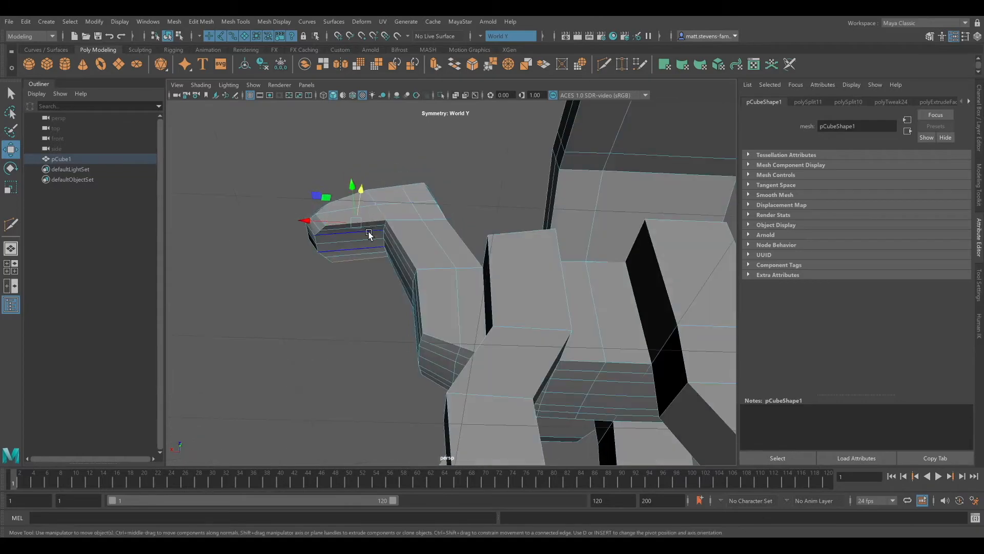
pyautogui.click(604, 65)
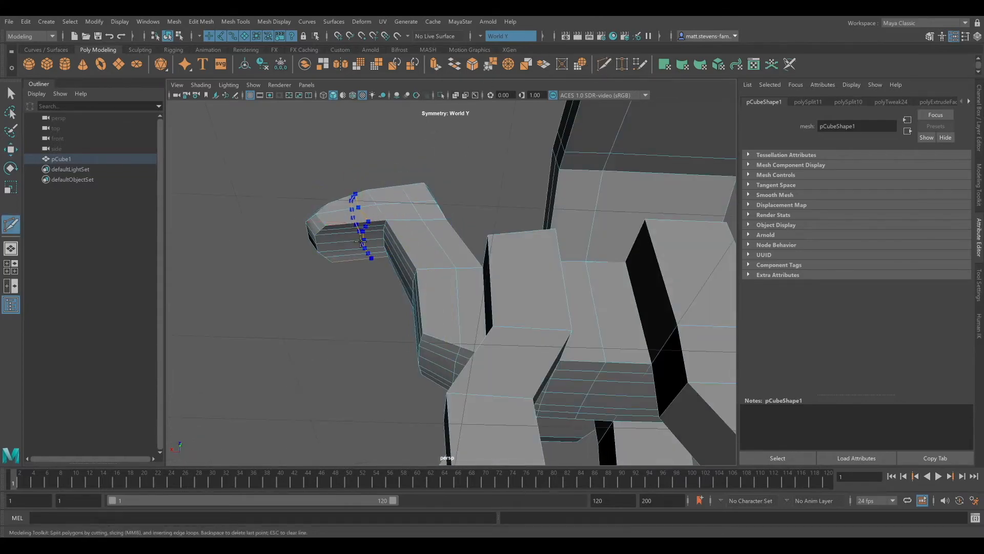
pyautogui.keyDown('ctrl'); pyautogui.click(363, 229); pyautogui.keyUp('ctrl')
pyautogui.keyDown('alt'); pyautogui.moveTo(341, 215); pyautogui.dragTo(377, 207); pyautogui.keyUp('alt')
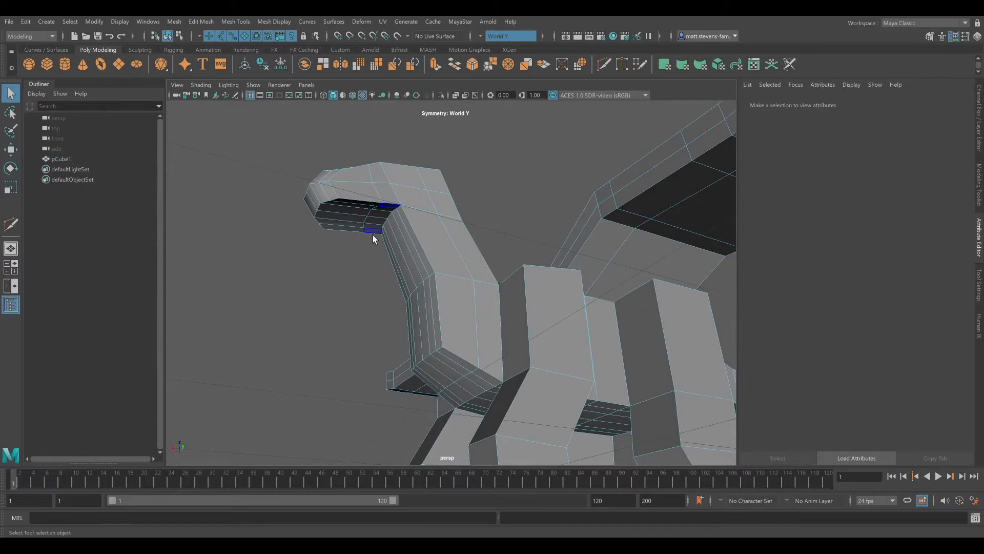
# - Extrude the head's underside faces next to the throat forward into a lower jaw and rotate its end faces
pyautogui.doubleClick(374, 219)
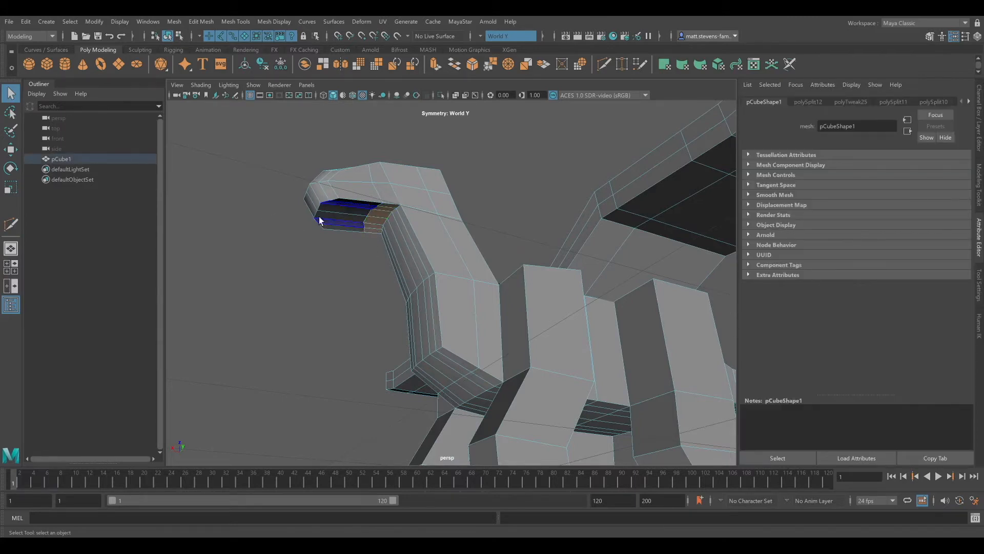
pyautogui.click(10, 148)
pyautogui.keyDown('shift'); pyautogui.moveTo(343, 184); pyautogui.dragTo(297, 201); pyautogui.keyUp('shift')
pyautogui.click(9, 168)
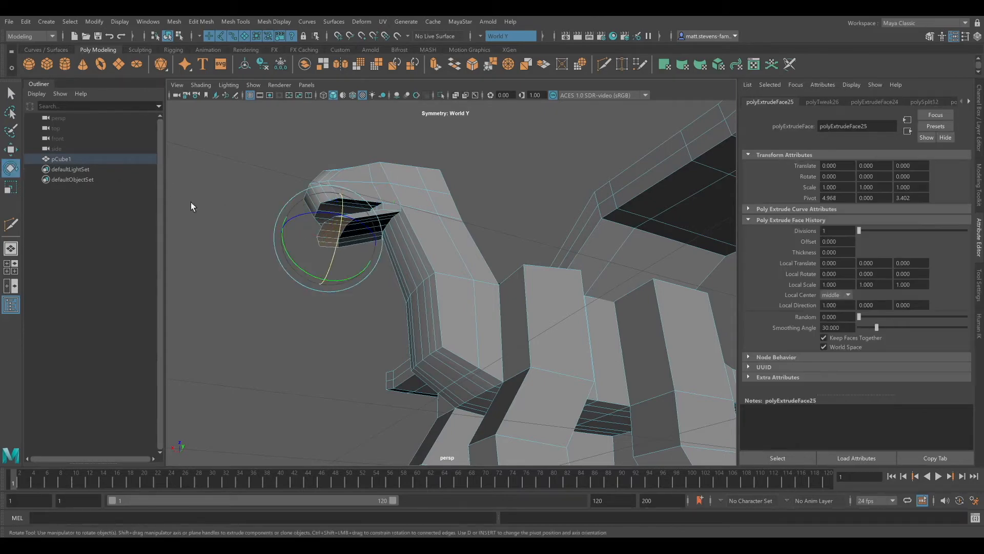
pyautogui.moveTo(365, 265); pyautogui.dragTo(287, 298)
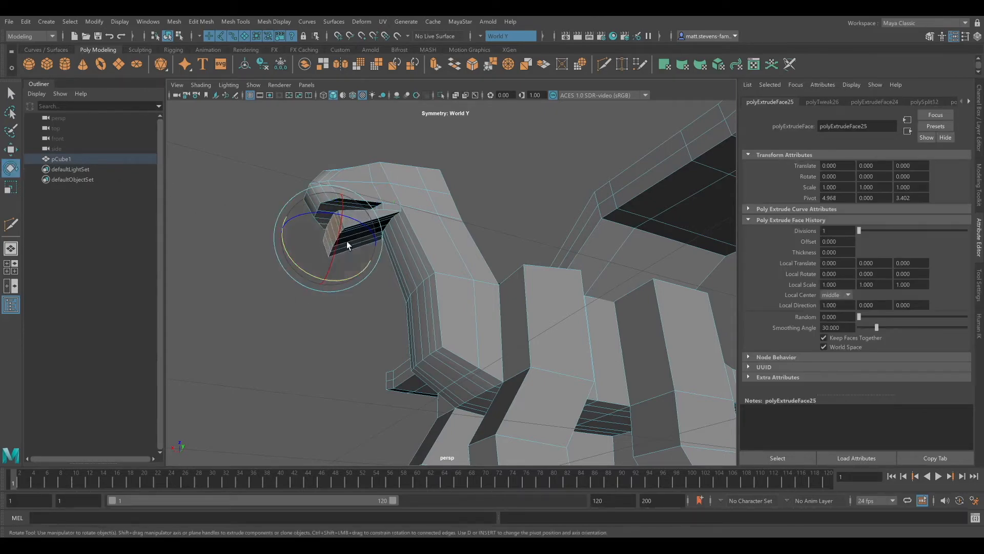
# - Scale the front faces of the lower jaw narrower across the width of the head
pyautogui.keyDown('alt'); pyautogui.moveTo(407, 159); pyautogui.dragTo(453, 203); pyautogui.keyUp('alt')
pyautogui.click(5, 184)
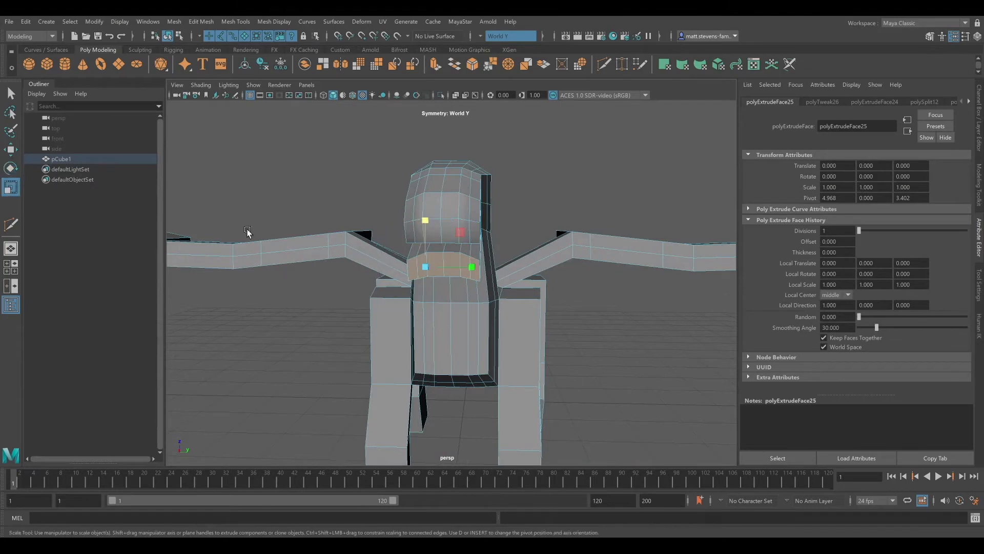
pyautogui.moveTo(469, 271); pyautogui.dragTo(455, 272)
pyautogui.click(573, 183)
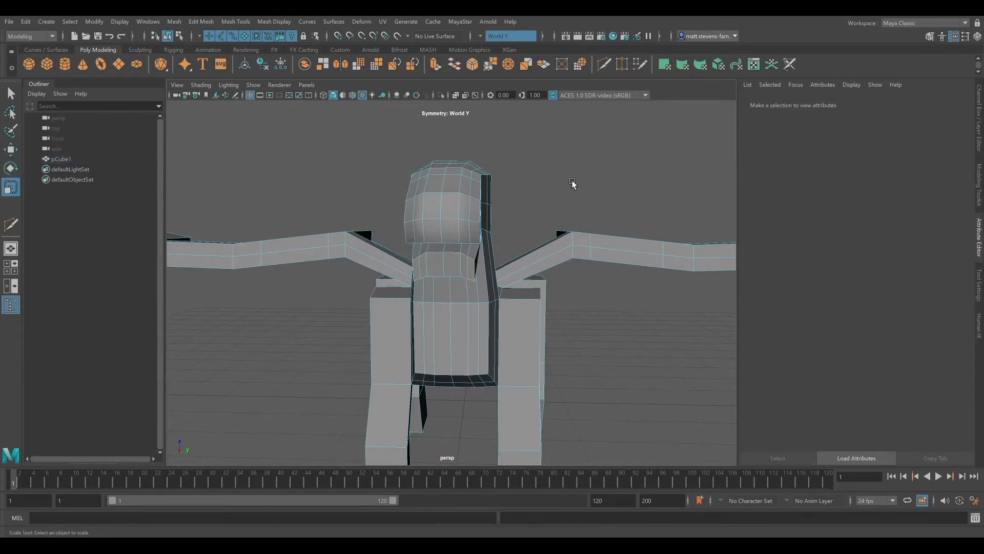
# - Move the inner vertical edges of the lower jaw's front to start shaping its tip
pyautogui.click(463, 266)
pyautogui.click(11, 149)
pyautogui.moveTo(496, 233)
pyautogui.mouseDown()
pyautogui.moveTo(481, 236)
pyautogui.moveTo(490, 235)
pyautogui.mouseUp()
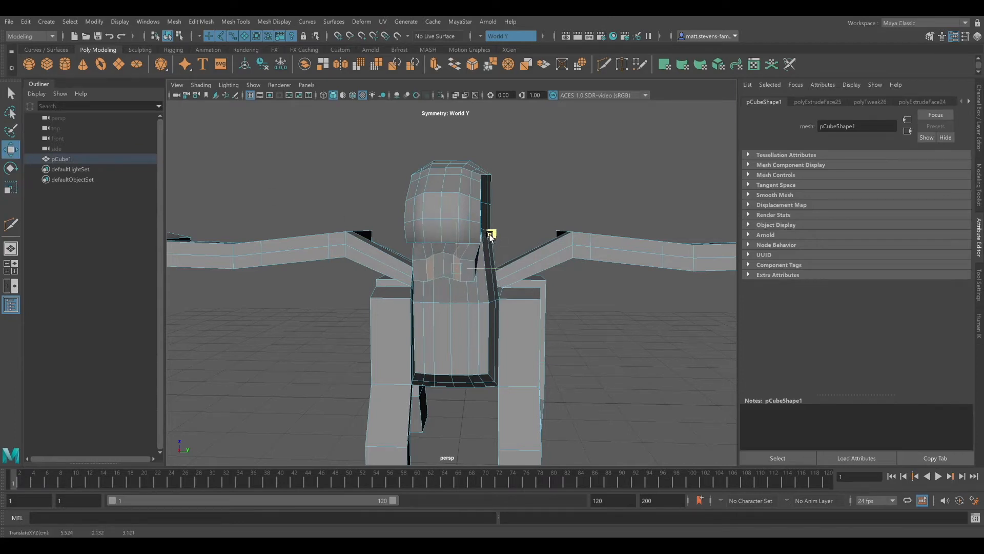
pyautogui.click(443, 265)
pyautogui.moveTo(444, 227); pyautogui.dragTo(353, 280)
# - Move the outer front corner edges of the lower jaw backward toward the throat
pyautogui.click(450, 253)
pyautogui.press('f')
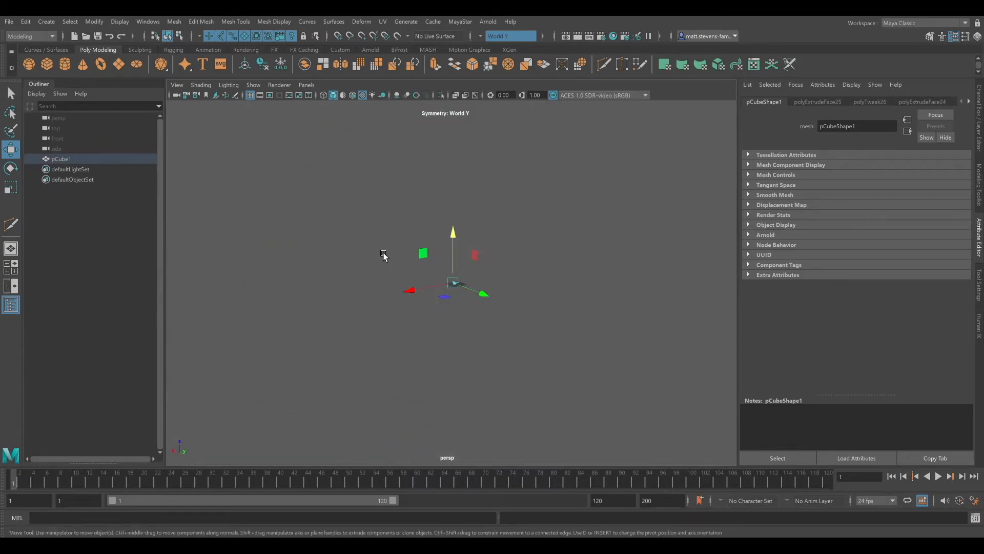
pyautogui.click(488, 283)
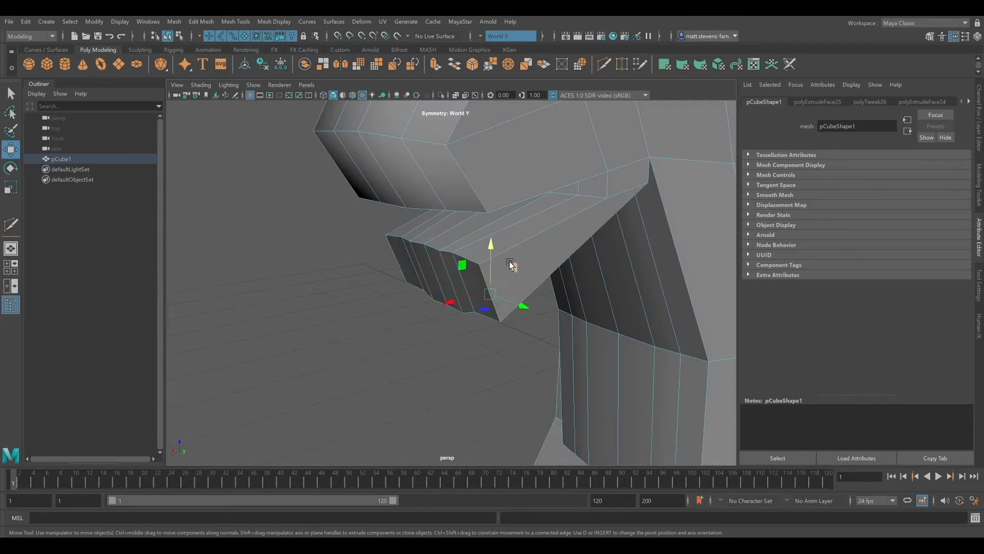
pyautogui.moveTo(463, 267); pyautogui.dragTo(516, 228)
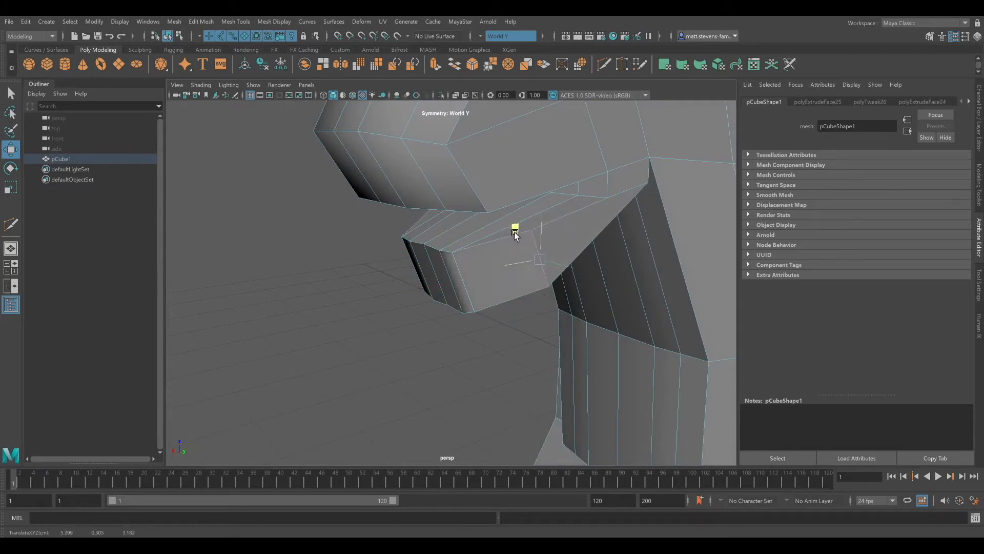
# - Adjust the remaining vertical edges on the lower jaw's front to round its tip
pyautogui.click(436, 257)
pyautogui.moveTo(435, 257)
pyautogui.mouseDown()
pyautogui.moveTo(462, 249)
pyautogui.moveTo(455, 271)
pyautogui.moveTo(437, 276)
pyautogui.mouseUp()
pyautogui.click(451, 264)
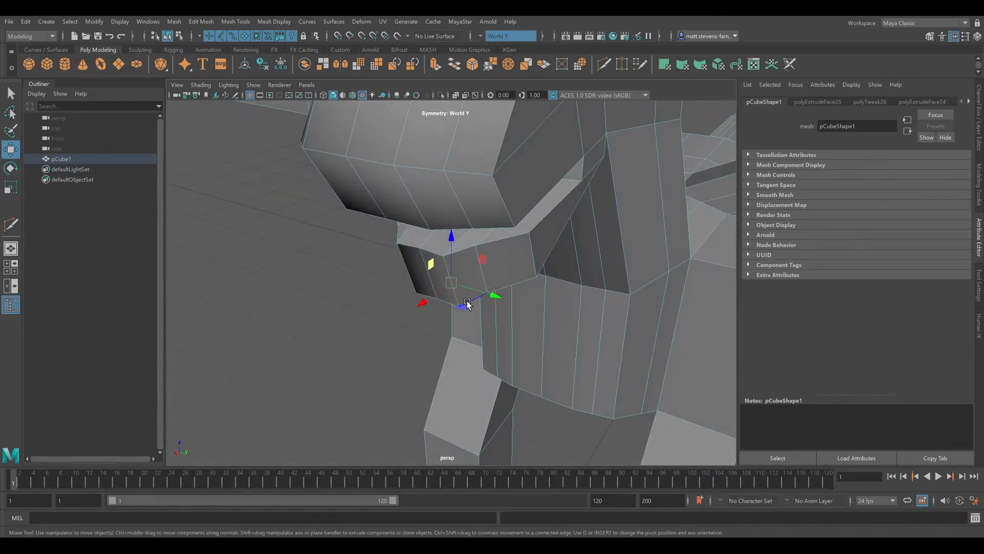
pyautogui.moveTo(465, 305); pyautogui.dragTo(471, 300)
# - Move the vertices on the underside of the lower jaw's front to refine the shape of its tip
pyautogui.keyDown('alt'); pyautogui.moveTo(447, 283); pyautogui.dragTo(400, 252); pyautogui.keyUp('alt')
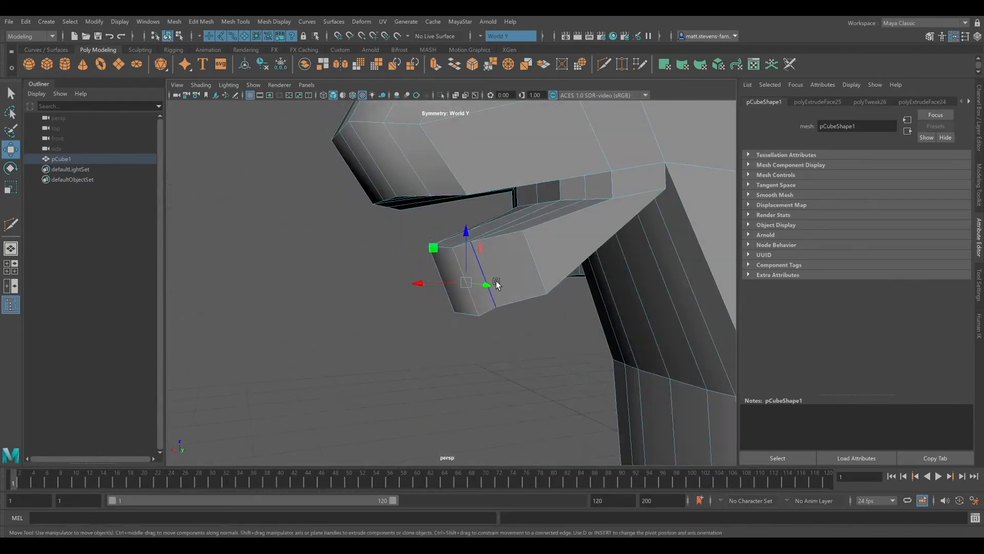
pyautogui.keyDown('alt'); pyautogui.moveTo(496, 283); pyautogui.dragTo(494, 288); pyautogui.keyUp('alt')
pyautogui.click(480, 318)
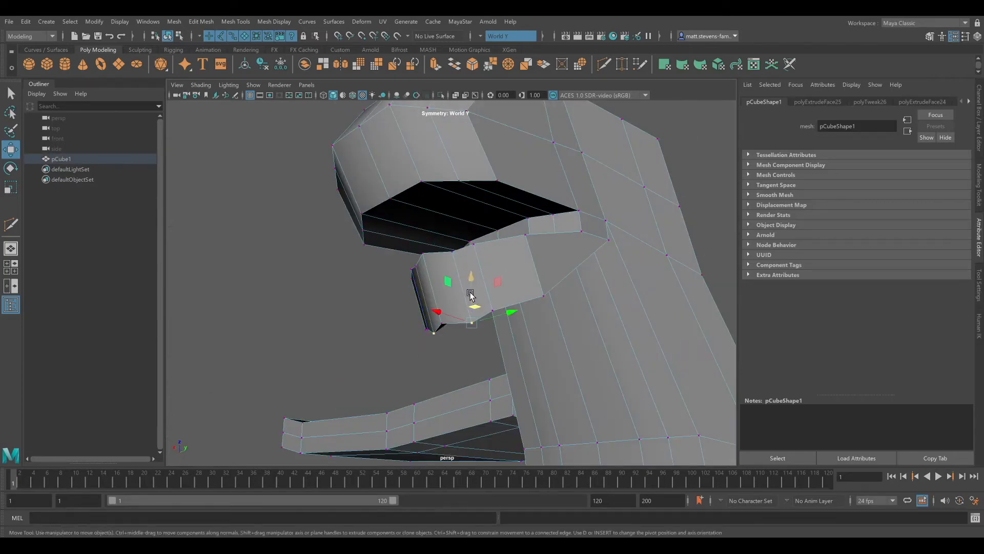
pyautogui.keyDown('alt'); pyautogui.moveTo(493, 290); pyautogui.dragTo(505, 209); pyautogui.keyUp('alt')
pyautogui.click(533, 260)
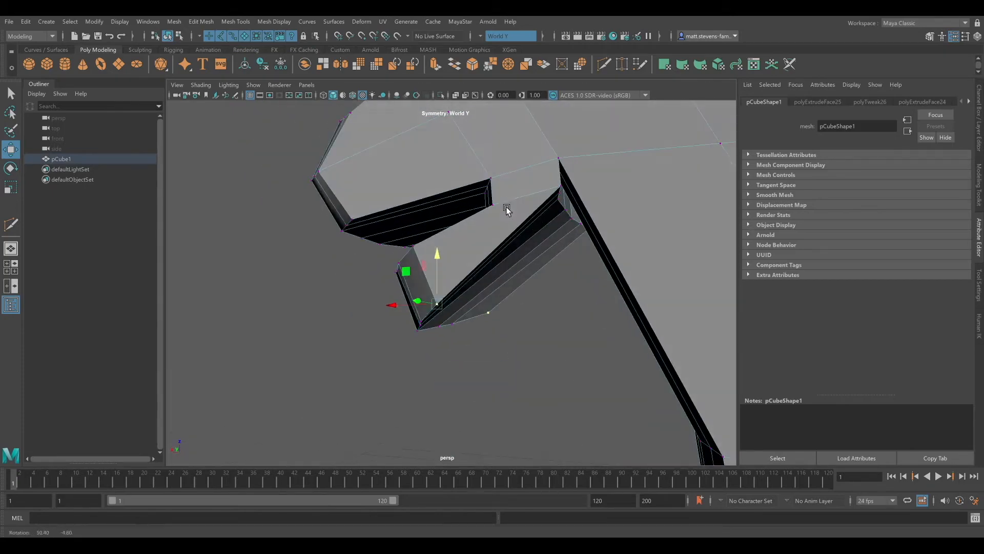
# - Move the row of vertices where the underside of the lower jaw meets the throat
pyautogui.click(561, 188)
pyautogui.keyDown('shift'); pyautogui.click(564, 211); pyautogui.keyUp('shift')
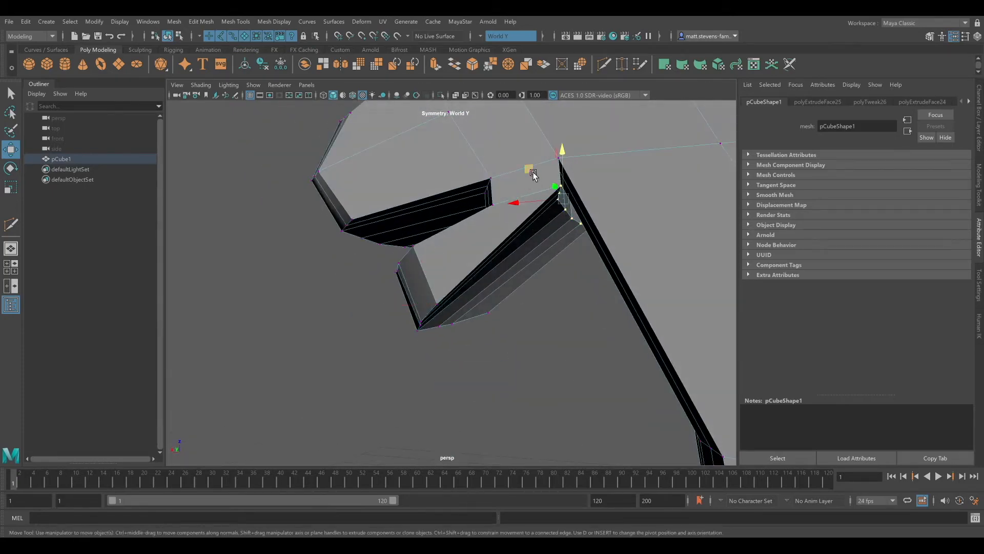
pyautogui.moveTo(532, 173); pyautogui.dragTo(467, 272)
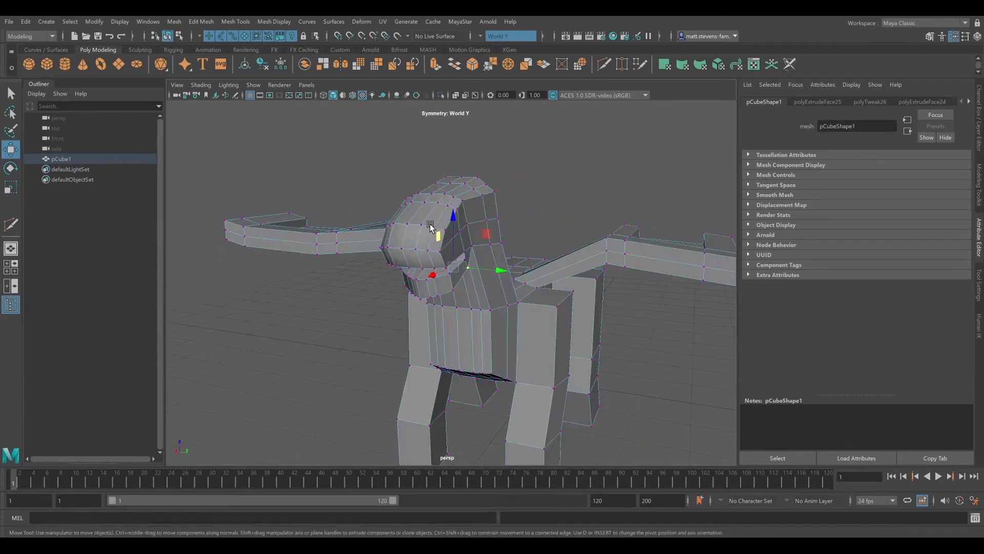
# - Move the column of vertices on the side of the upper jaw just behind the snout
pyautogui.moveTo(430, 227)
pyautogui.keyDown('alt'); pyautogui.mouseDown()
pyautogui.moveTo(424, 241)
pyautogui.moveTo(431, 221)
pyautogui.moveTo(420, 229)
pyautogui.mouseUp(); pyautogui.keyUp('alt')
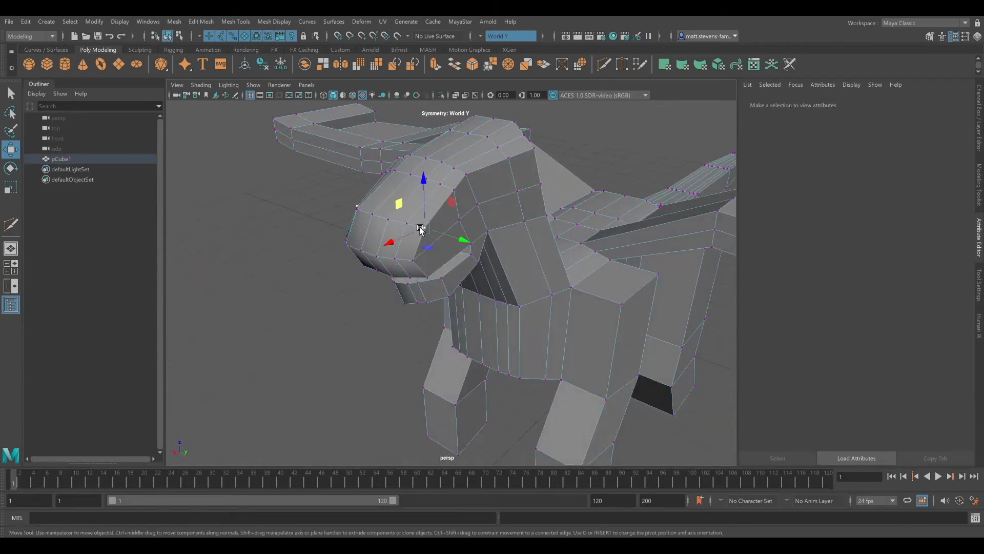
pyautogui.keyDown('shift'); pyautogui.click(413, 260); pyautogui.keyUp('shift')
pyautogui.keyDown('shift'); pyautogui.click(427, 278); pyautogui.keyUp('shift')
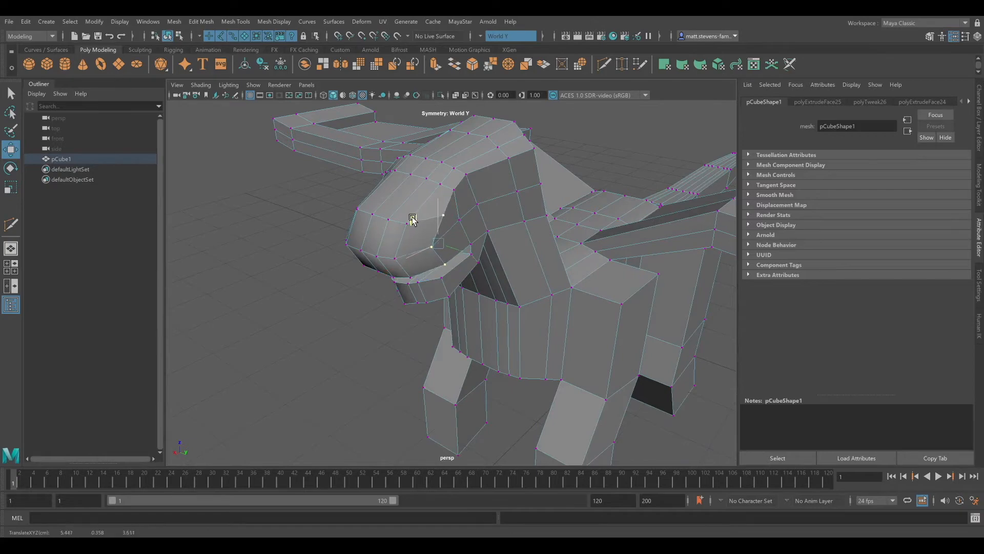
# - Reposition individual vertices along the upper side of the snout to shape the brow line
pyautogui.keyDown('alt'); pyautogui.moveTo(409, 216); pyautogui.dragTo(465, 202); pyautogui.keyUp('alt')
pyautogui.click(440, 190)
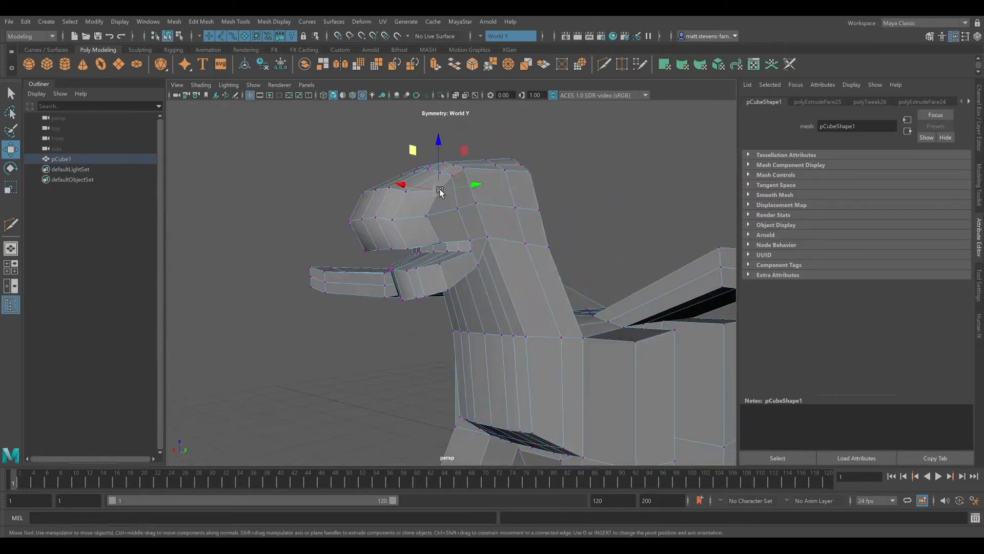
pyautogui.moveTo(417, 155); pyautogui.dragTo(406, 151)
pyautogui.click(405, 192)
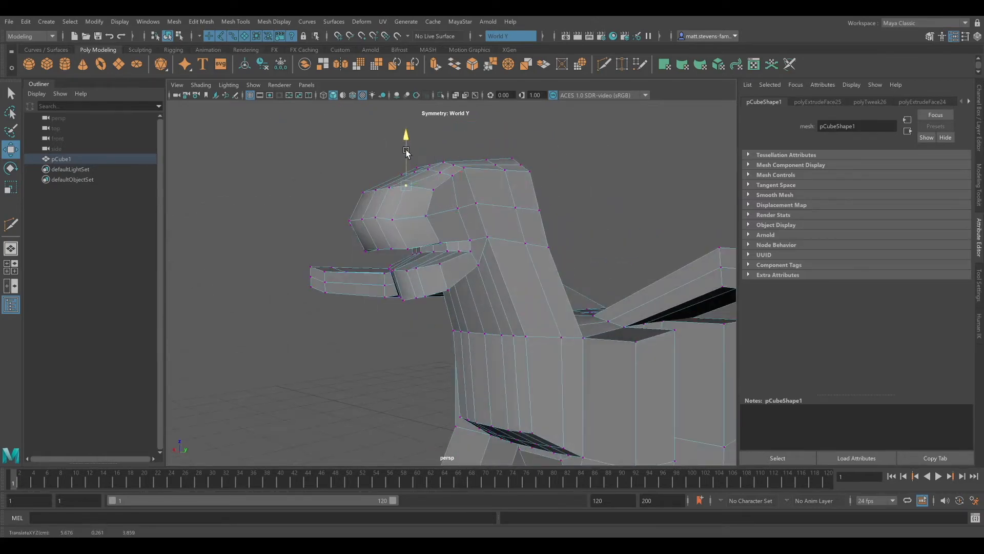
pyautogui.click(410, 246)
pyautogui.moveTo(407, 203); pyautogui.dragTo(408, 197)
# - Move the side vertex near the snout's tip slightly back toward the head
pyautogui.keyDown('alt'); pyautogui.moveTo(344, 188); pyautogui.dragTo(486, 198); pyautogui.keyUp('alt')
pyautogui.click(443, 203)
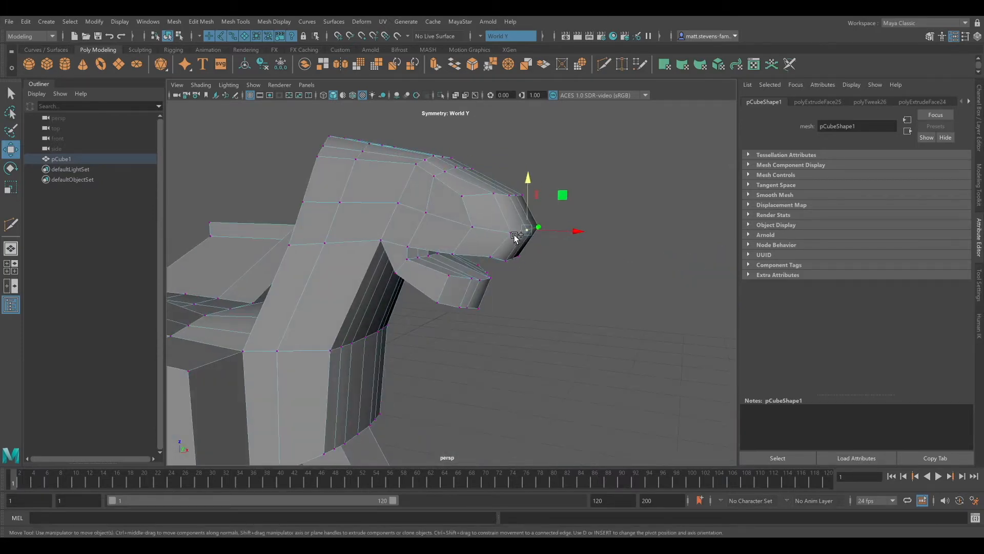
pyautogui.keyDown('shift'); pyautogui.click(511, 233); pyautogui.keyUp('shift')
pyautogui.click(573, 255)
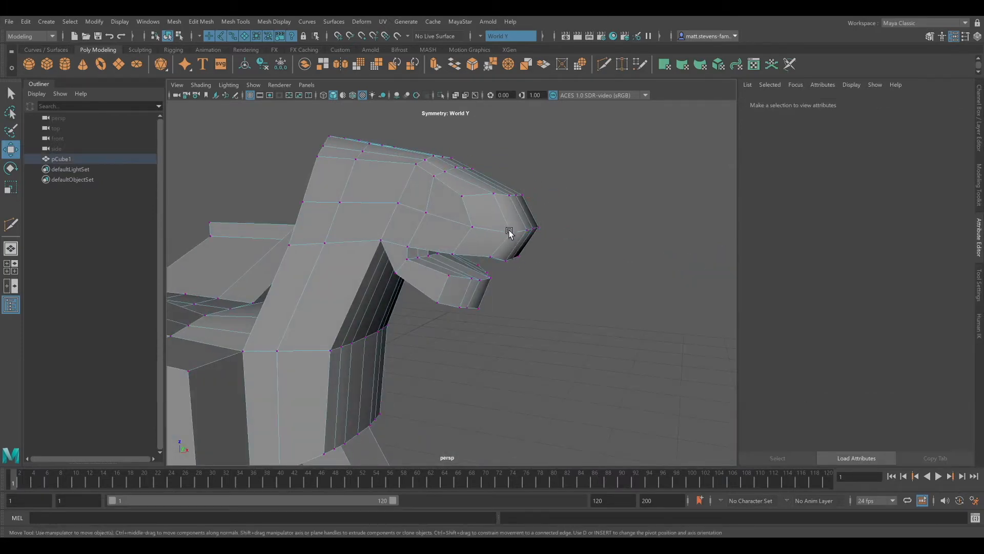
pyautogui.click(510, 232)
pyautogui.moveTo(560, 234)
pyautogui.mouseDown()
pyautogui.moveTo(538, 236)
pyautogui.moveTo(548, 235)
pyautogui.mouseUp()
# - Adjust the vertices at the very front of the snout to round off its tip
pyautogui.keyDown('alt'); pyautogui.moveTo(555, 192); pyautogui.dragTo(553, 215); pyautogui.keyUp('alt')
pyautogui.click(451, 212)
pyautogui.click(568, 201)
pyautogui.click(534, 240)
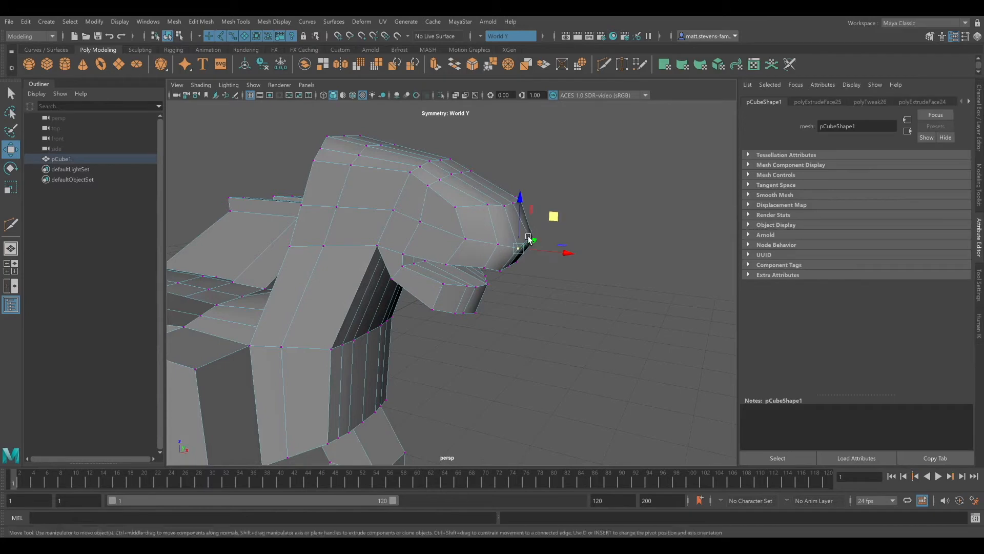
pyautogui.click(552, 222)
pyautogui.click(531, 237)
pyautogui.click(553, 224)
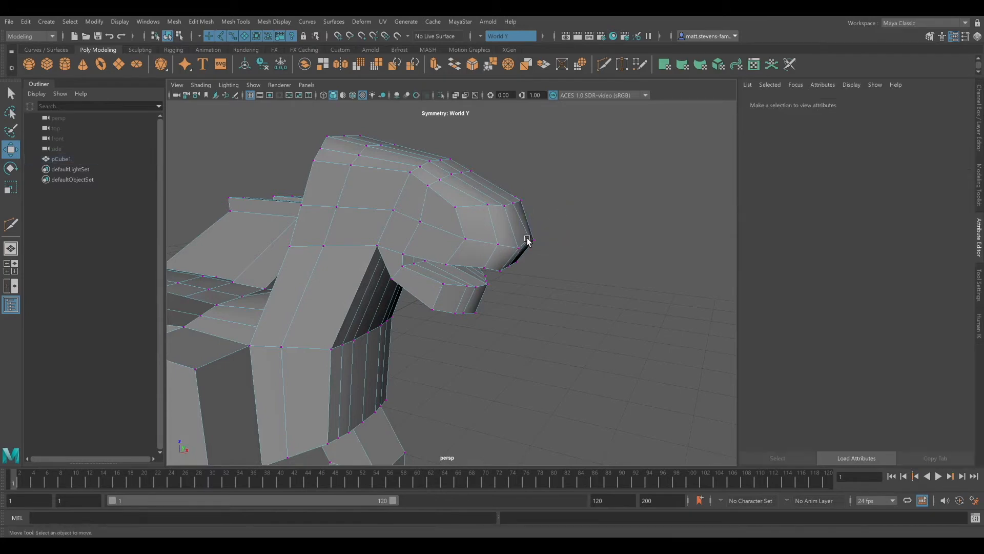
pyautogui.click(529, 238)
pyautogui.click(557, 220)
pyautogui.click(529, 237)
pyautogui.moveTo(563, 206); pyautogui.dragTo(514, 198)
# - Return to object mode and examine the whole dragon's silhouette and shading from several sides
pyautogui.moveTo(613, 125); pyautogui.dragTo(648, 109, button='right')
pyautogui.click(648, 109)
pyautogui.scroll(-8, 595, 193)
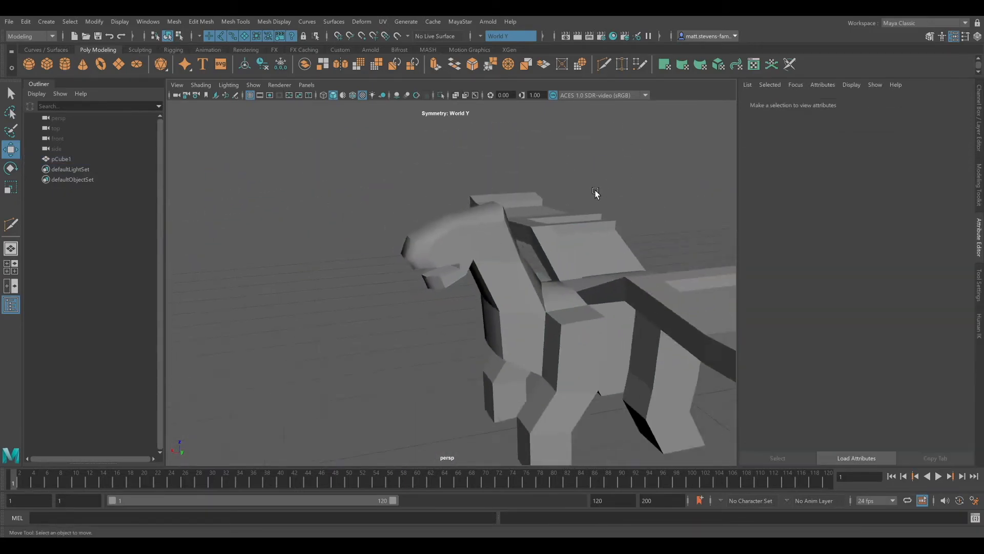
pyautogui.keyDown('alt'); pyautogui.moveTo(467, 238); pyautogui.dragTo(538, 216); pyautogui.keyUp('alt')
pyautogui.click(497, 267)
pyautogui.scroll(3, 439, 217)
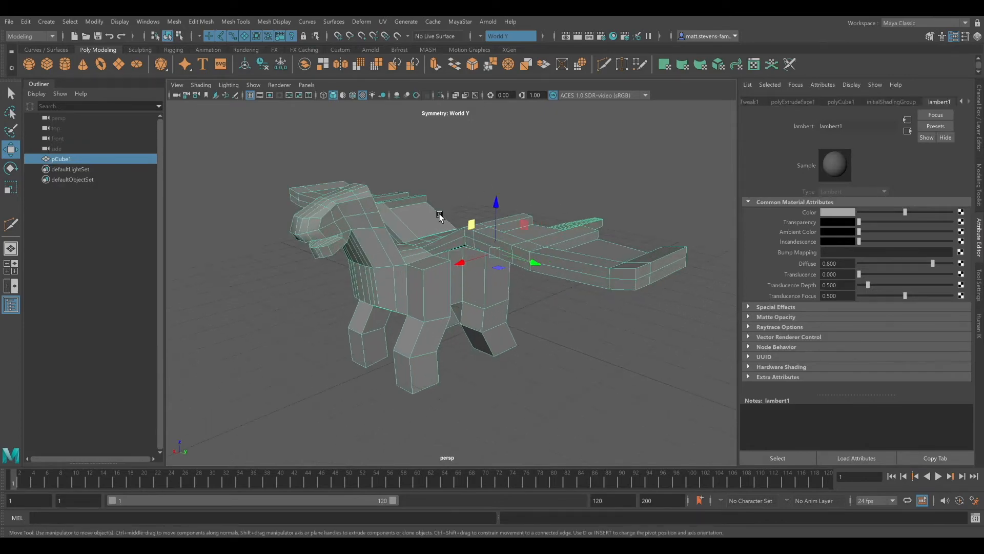
pyautogui.keyDown('alt'); pyautogui.moveTo(439, 217); pyautogui.dragTo(512, 282); pyautogui.keyUp('alt')
pyautogui.click(513, 283)
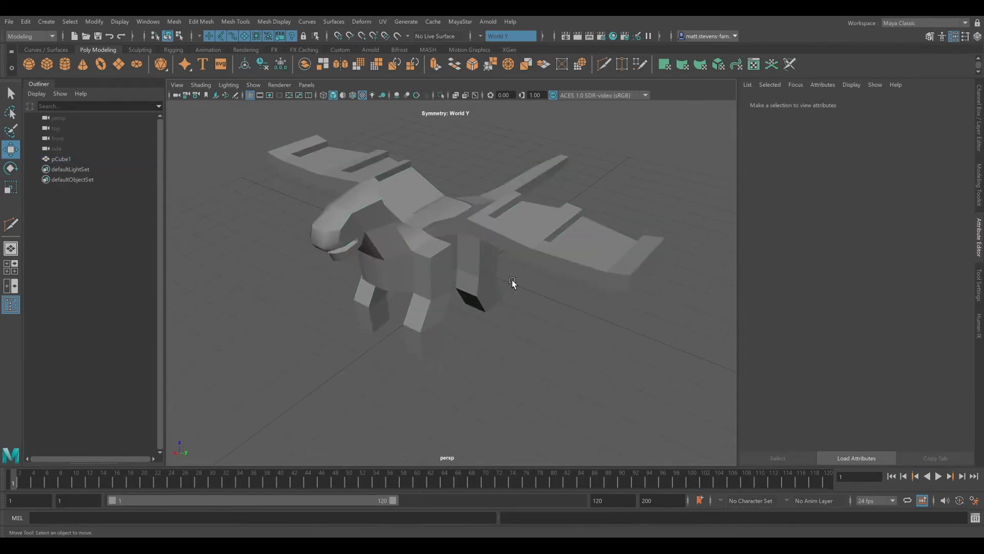
pyautogui.keyDown('alt'); pyautogui.moveTo(451, 266); pyautogui.dragTo(446, 247); pyautogui.keyUp('alt')
pyautogui.keyDown('alt'); pyautogui.moveTo(351, 270); pyautogui.dragTo(427, 260); pyautogui.keyUp('alt')
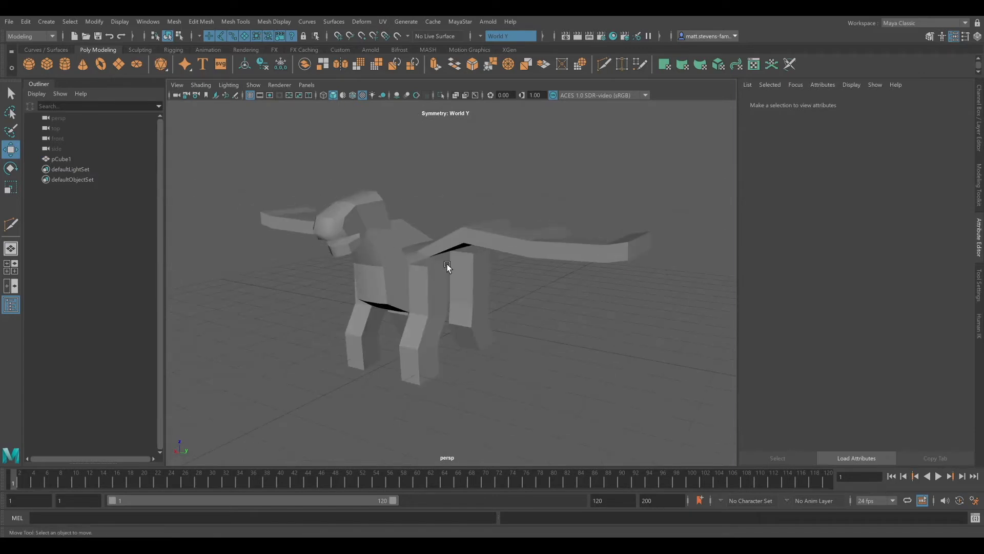
# - Harden all edges of the dragon mesh to give it faceted shading
pyautogui.click(447, 267)
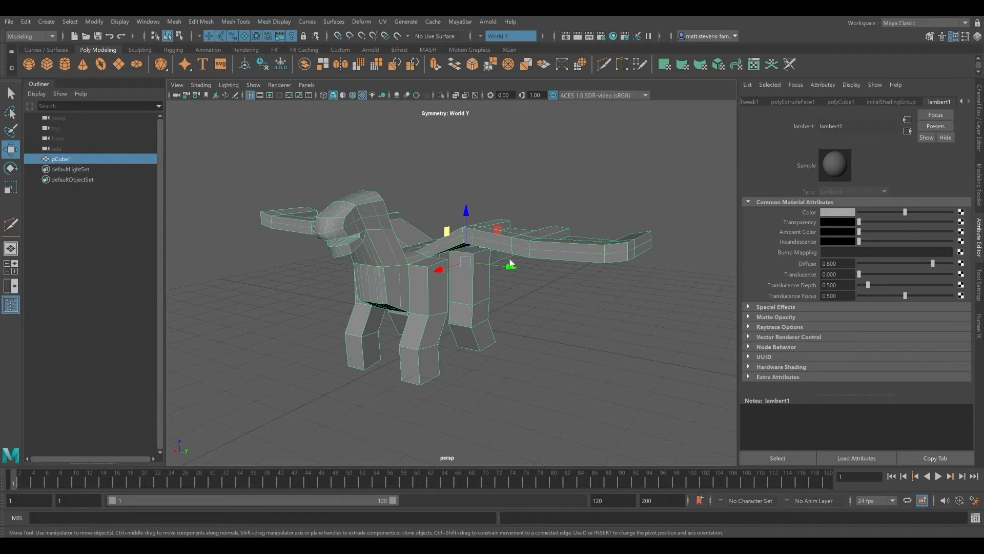
pyautogui.keyDown('shift'); pyautogui.moveTo(547, 281); pyautogui.dragTo(559, 331, button='right'); pyautogui.keyUp('shift')
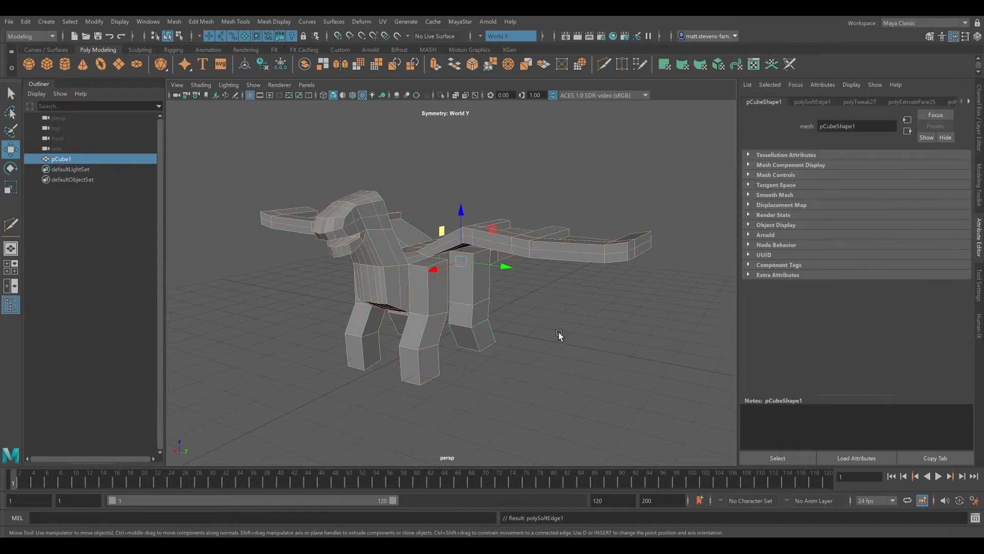
pyautogui.click(564, 310)
pyautogui.keyDown('alt'); pyautogui.moveTo(369, 262); pyautogui.dragTo(437, 288); pyautogui.keyUp('alt')
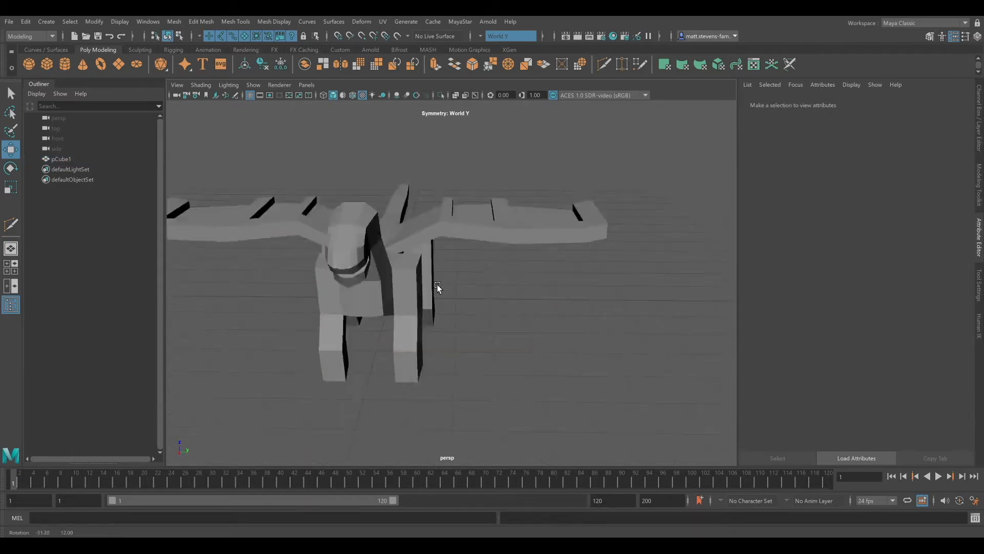
pyautogui.keyDown('alt'); pyautogui.moveTo(328, 271); pyautogui.dragTo(479, 283); pyautogui.keyUp('alt')
pyautogui.scroll(10, 527, 288)
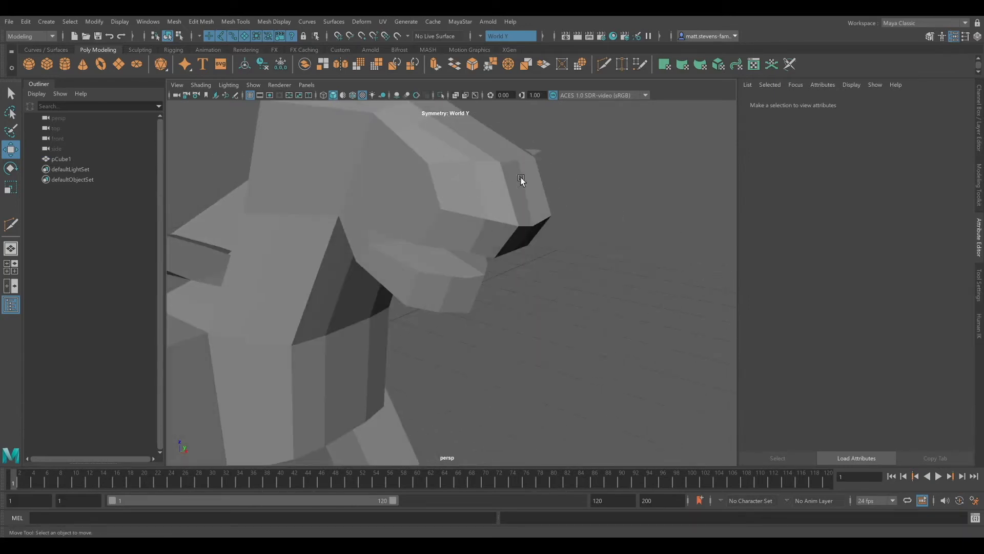
pyautogui.scroll(-5, 507, 232)
pyautogui.keyDown('alt'); pyautogui.moveTo(508, 233); pyautogui.dragTo(353, 202); pyautogui.keyUp('alt')
pyautogui.keyDown('alt'); pyautogui.moveTo(353, 202); pyautogui.dragTo(385, 231, button='middle'); pyautogui.keyUp('alt')
# - Scale the lengthwise edges on the sides of the neck to adjust its thickness
pyautogui.click(389, 259)
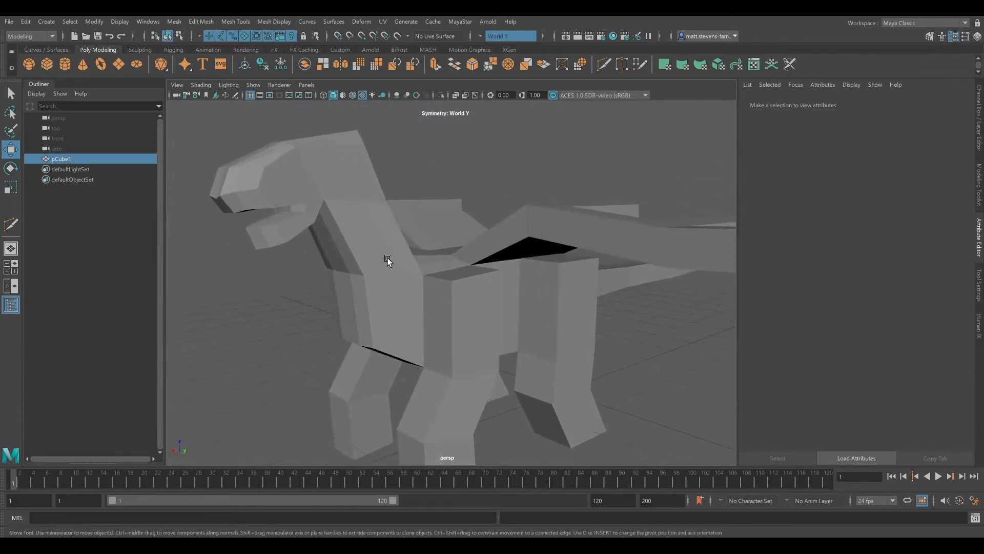
pyautogui.moveTo(389, 260)
pyautogui.keyDown('alt'); pyautogui.mouseDown()
pyautogui.moveTo(345, 254)
pyautogui.moveTo(390, 259)
pyautogui.mouseUp(); pyautogui.keyUp('alt')
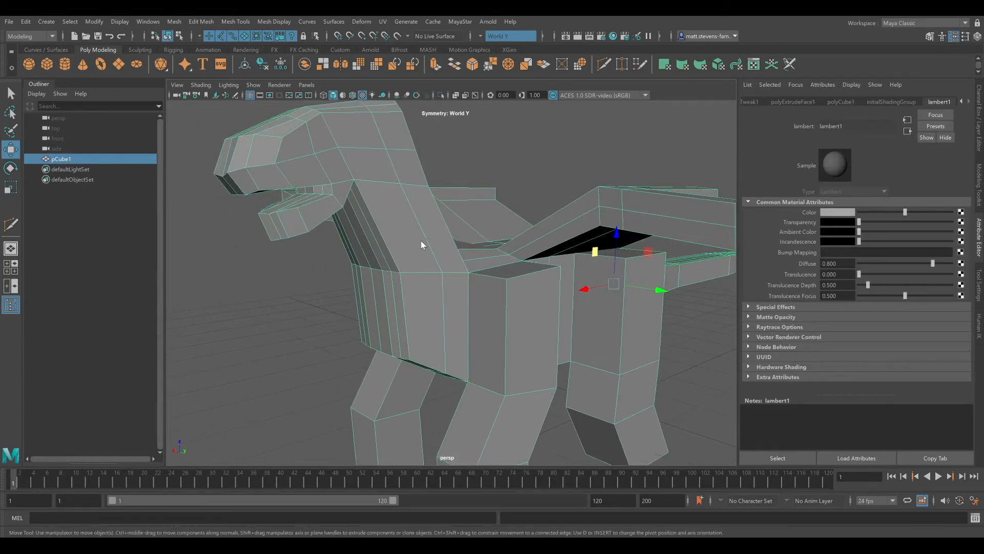
pyautogui.moveTo(387, 251); pyautogui.dragTo(403, 223, button='right')
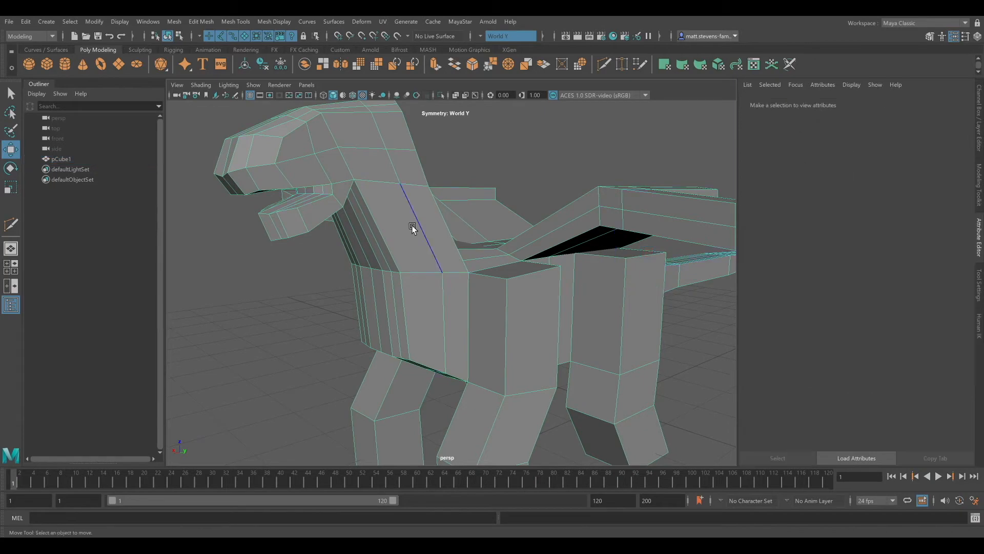
pyautogui.click(412, 227)
pyautogui.keyDown('alt'); pyautogui.moveTo(465, 217); pyautogui.dragTo(437, 219); pyautogui.keyUp('alt')
pyautogui.keyDown('alt'); pyautogui.moveTo(437, 220); pyautogui.dragTo(483, 282, button='middle'); pyautogui.keyUp('alt')
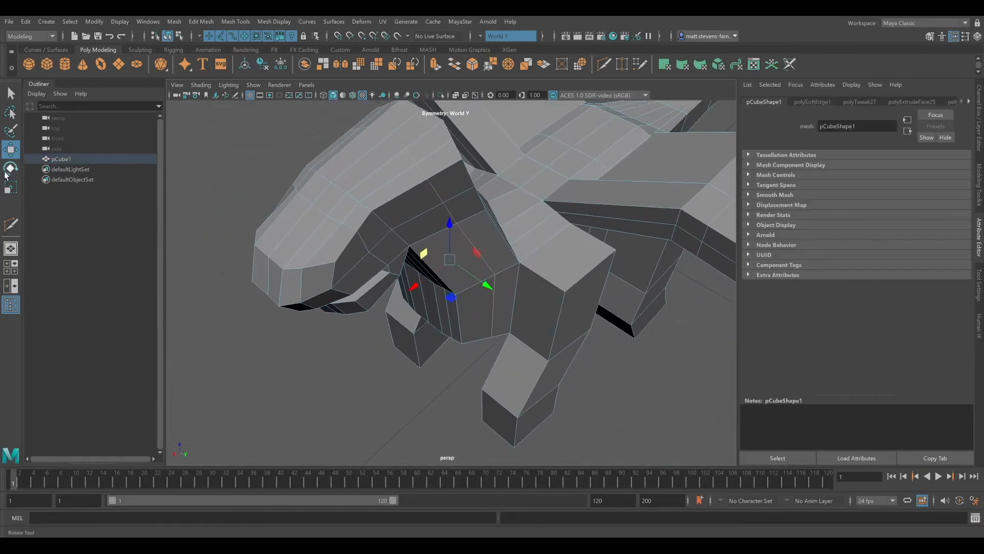
pyautogui.press('r')
pyautogui.keyDown('alt'); pyautogui.moveTo(483, 284); pyautogui.dragTo(435, 174); pyautogui.keyUp('alt')
pyautogui.click(435, 174)
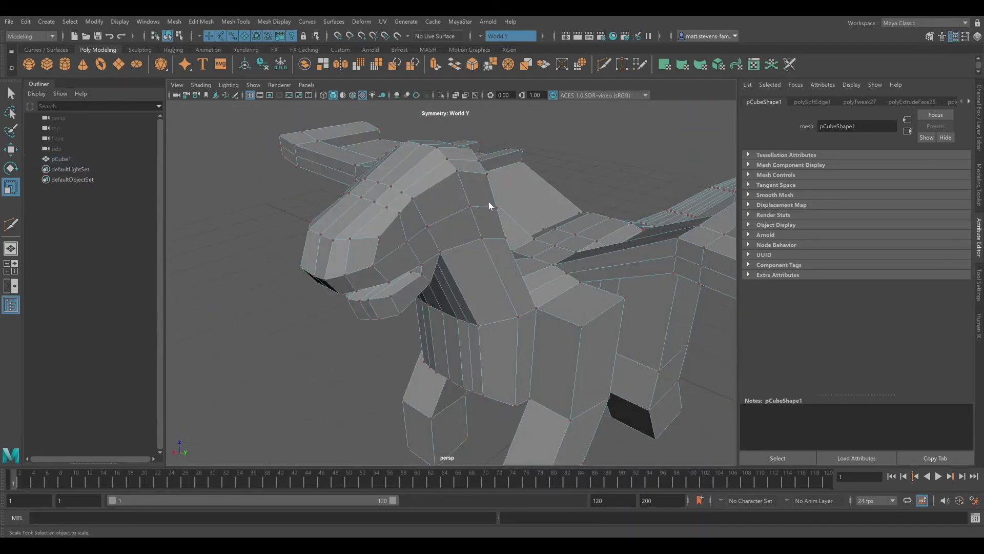
# - Try to extrude the outer faces at the top rear of the head
pyautogui.click(488, 204)
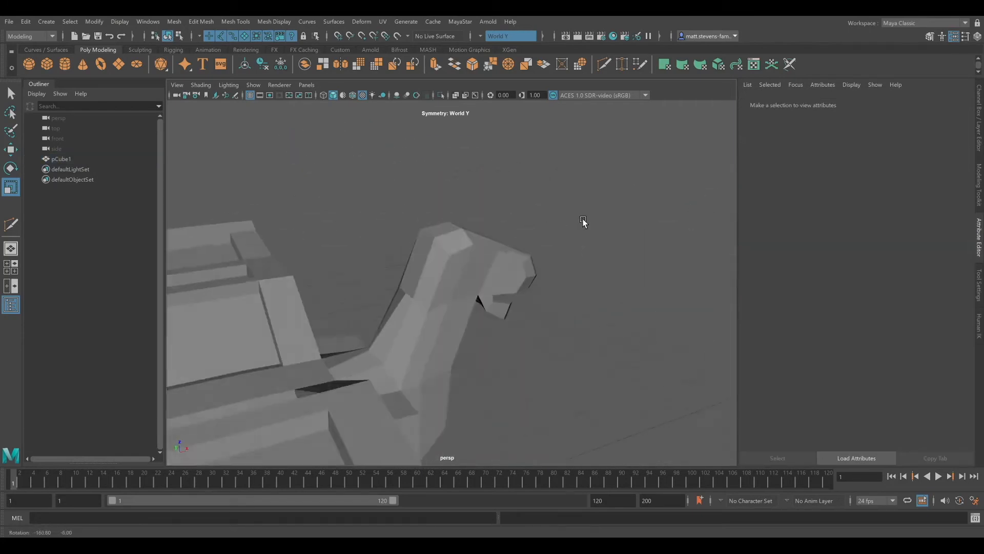
pyautogui.keyDown('alt'); pyautogui.moveTo(584, 220); pyautogui.dragTo(527, 275); pyautogui.keyUp('alt')
pyautogui.click(548, 250)
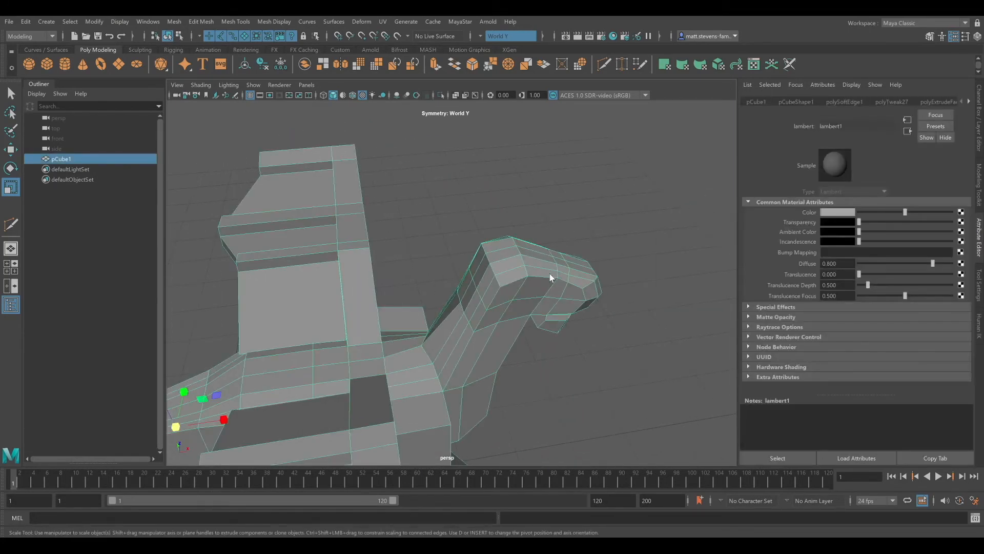
pyautogui.click(508, 268)
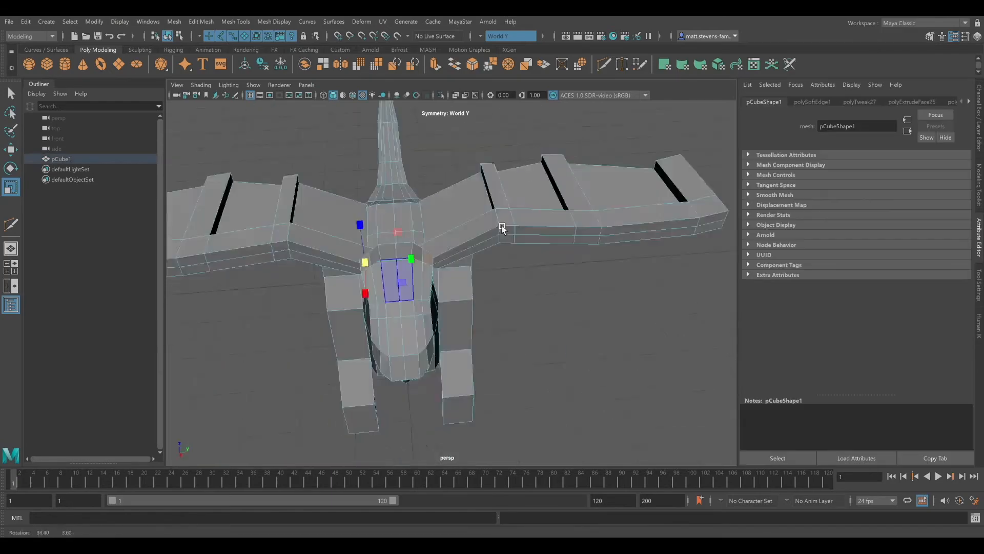
pyautogui.press('w')
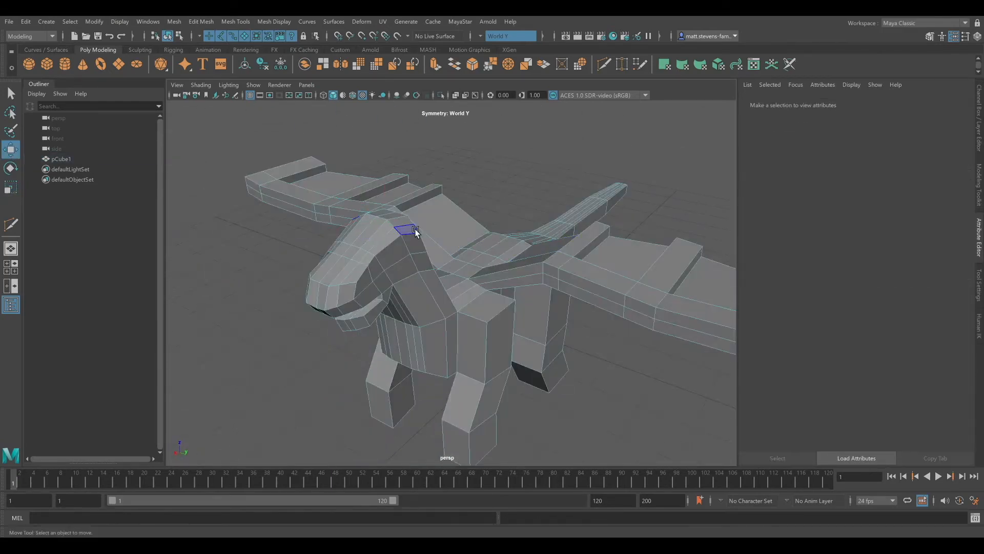
pyautogui.click(415, 230)
pyautogui.keyDown('shift'); pyautogui.moveTo(406, 195); pyautogui.dragTo(587, 213); pyautogui.keyUp('shift')
pyautogui.hotkey('ctrl', 'z')
pyautogui.click(476, 176)
pyautogui.click(512, 232)
pyautogui.keyDown('alt'); pyautogui.moveTo(511, 232); pyautogui.dragTo(454, 184); pyautogui.keyUp('alt')
pyautogui.hotkey('ctrl', 'z')
# - Examine the blocked-out dragon's overall proportions, including its wings, legs and tail, in object mode
pyautogui.keyDown('alt'); pyautogui.moveTo(553, 194); pyautogui.dragTo(525, 193); pyautogui.keyUp('alt')
pyautogui.scroll(-3, 525, 194)
pyautogui.keyDown('alt'); pyautogui.moveTo(472, 268); pyautogui.dragTo(504, 266); pyautogui.keyUp('alt')
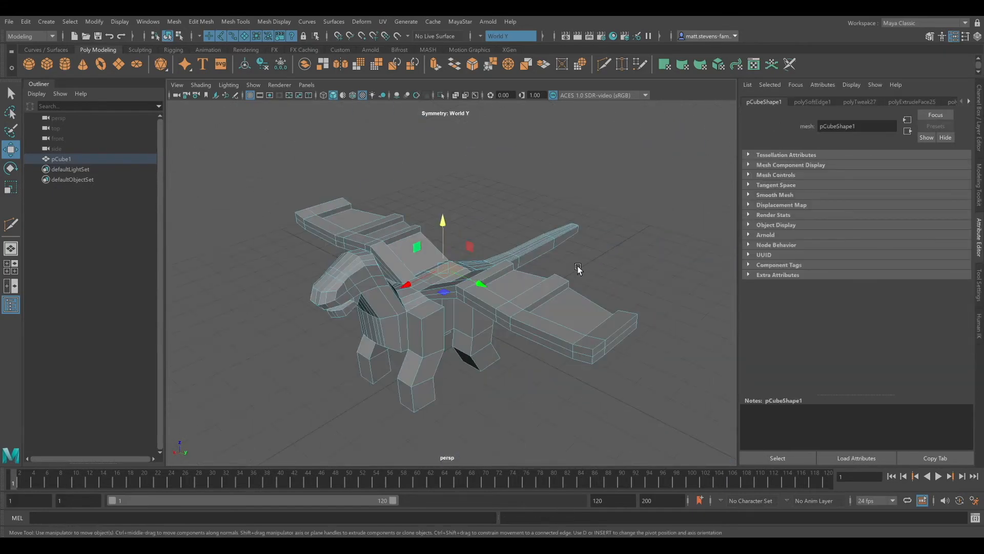
pyautogui.keyDown('alt'); pyautogui.moveTo(481, 270); pyautogui.dragTo(468, 248, button='middle'); pyautogui.keyUp('alt')
pyautogui.keyDown('alt'); pyautogui.moveTo(469, 267); pyautogui.dragTo(474, 244); pyautogui.keyUp('alt')
pyautogui.click(604, 171)
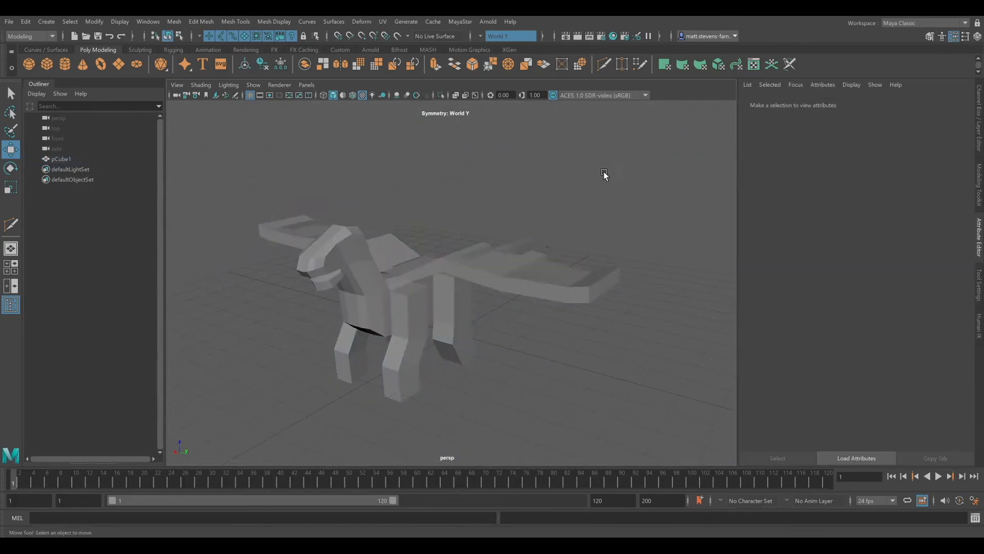
pyautogui.scroll(-3, 421, 282)
pyautogui.keyDown('alt'); pyautogui.moveTo(421, 281); pyautogui.dragTo(431, 261); pyautogui.keyUp('alt')
pyautogui.scroll(3, 418, 282)
# - Insert an edge loop running lengthwise through the front legs and shoulders with the Multi-Cut tool
pyautogui.click(418, 282)
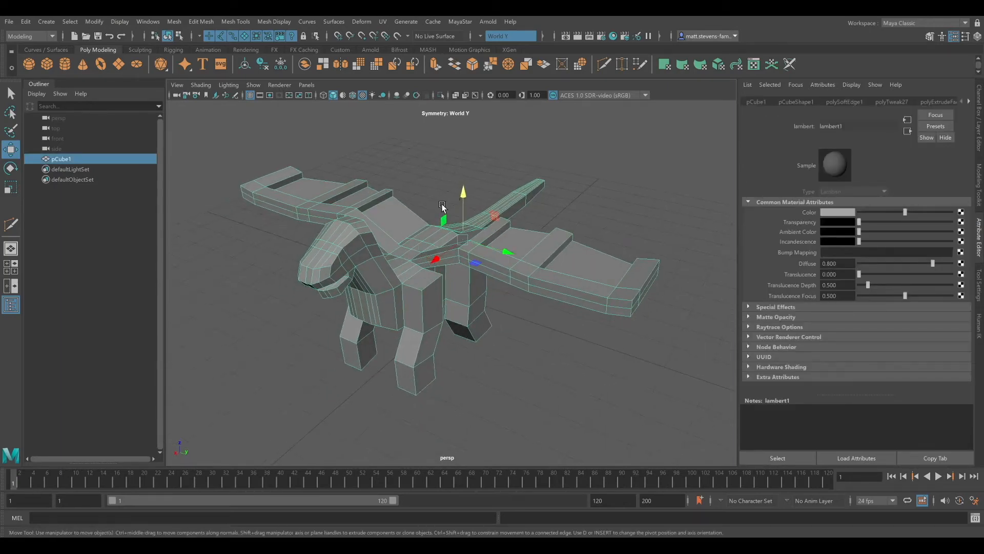
pyautogui.keyDown('alt'); pyautogui.moveTo(442, 206); pyautogui.dragTo(461, 285); pyautogui.keyUp('alt')
pyautogui.scroll(3, 433, 252)
pyautogui.keyDown('alt'); pyautogui.moveTo(464, 251); pyautogui.dragTo(411, 259); pyautogui.keyUp('alt')
pyautogui.click(601, 65)
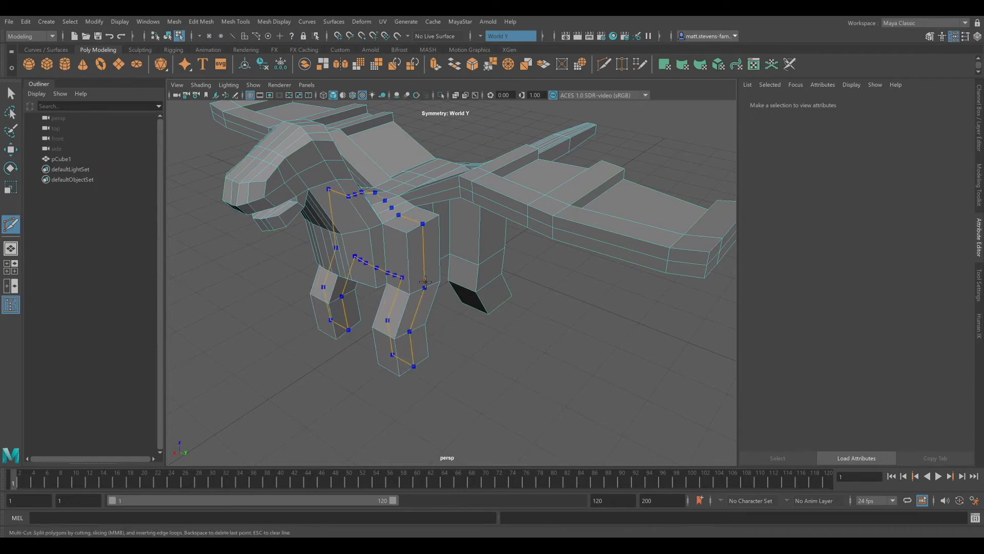
pyautogui.click(11, 93)
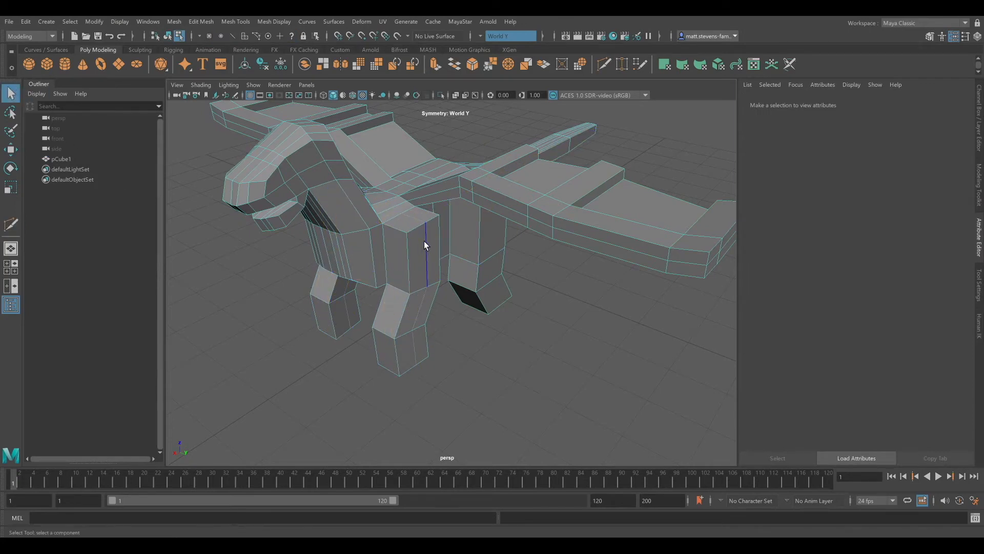
# - Move the corner edges on the outer side of the front legs, from shoulder to foot, to give the legs a rounder shape
pyautogui.click(425, 241)
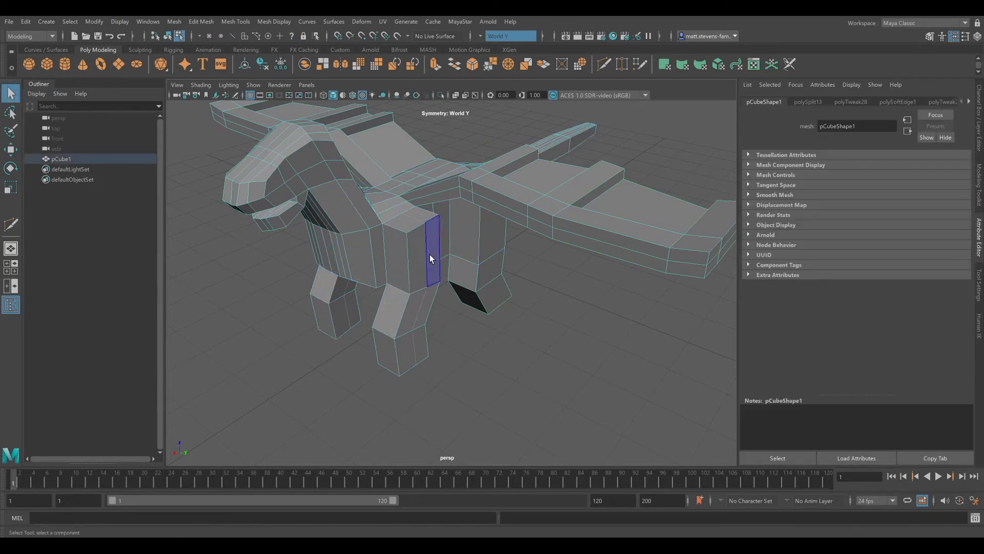
pyautogui.click(10, 150)
pyautogui.click(400, 270)
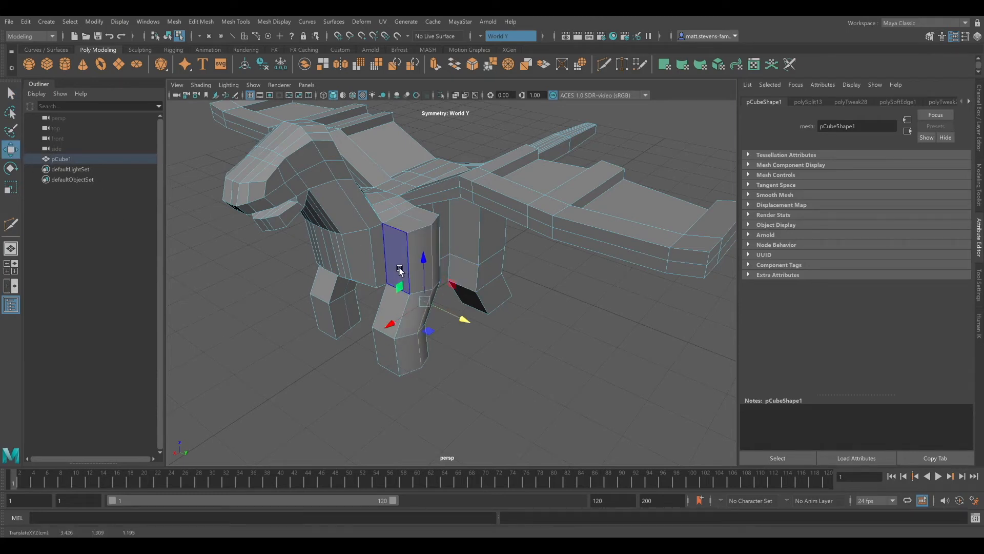
pyautogui.click(412, 291)
pyautogui.keyDown('shift'); pyautogui.moveTo(397, 328); pyautogui.dragTo(425, 355, button='middle'); pyautogui.keyUp('shift')
pyautogui.keyDown('shift'); pyautogui.click(401, 354); pyautogui.keyUp('shift')
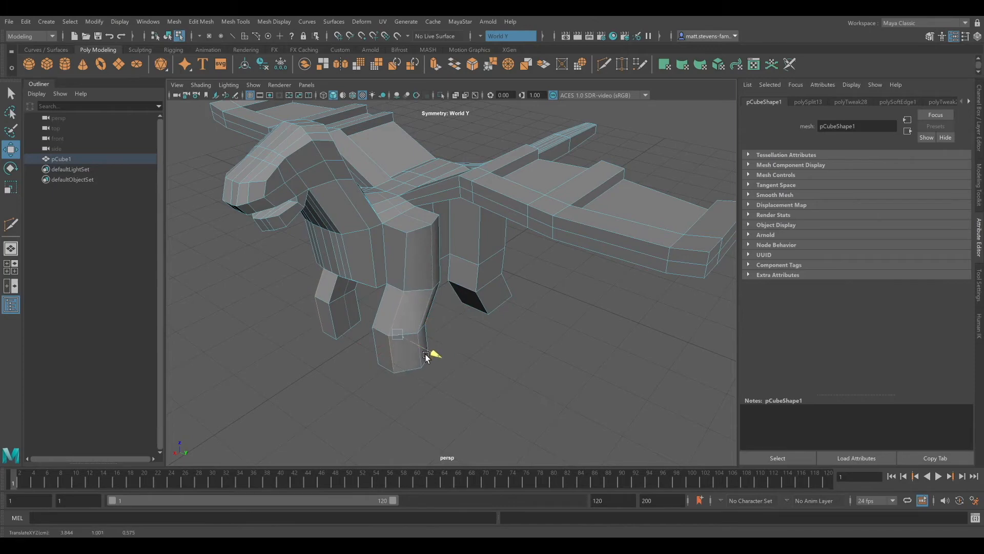
pyautogui.click(444, 327)
# - Adjust the individual vertices along the outer side of the front leg and shoulder in vertex mode
pyautogui.keyDown('alt'); pyautogui.moveTo(438, 253); pyautogui.dragTo(482, 262); pyautogui.keyUp('alt')
pyautogui.press('F9')
pyautogui.click(421, 222)
pyautogui.click(460, 218)
pyautogui.keyDown('shift'); pyautogui.click(462, 260); pyautogui.keyUp('shift')
pyautogui.click(443, 299)
pyautogui.keyDown('shift'); pyautogui.click(446, 318); pyautogui.keyUp('shift')
pyautogui.moveTo(465, 339); pyautogui.dragTo(462, 334)
pyautogui.click(471, 351)
pyautogui.keyDown('alt'); pyautogui.moveTo(424, 299); pyautogui.dragTo(432, 292); pyautogui.keyUp('alt')
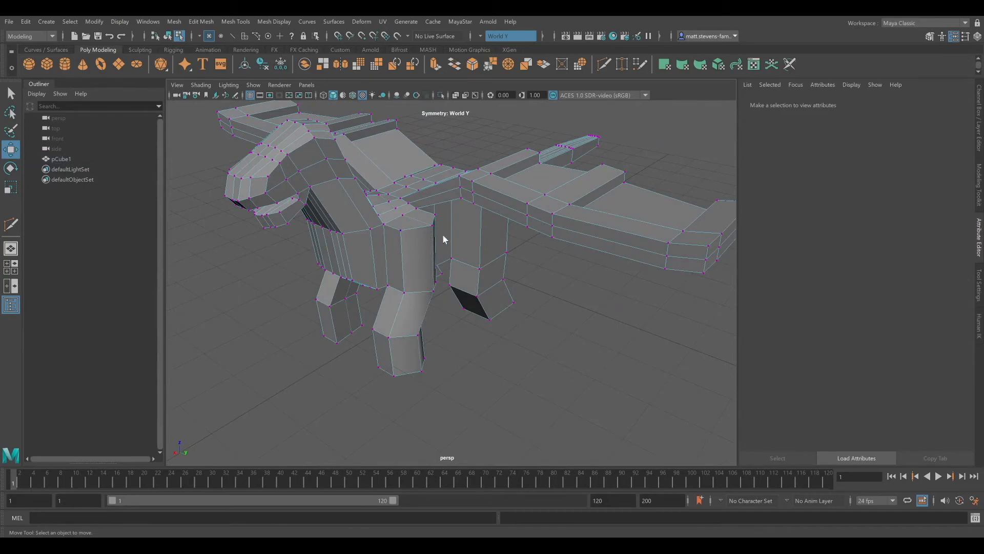
# - Return to object mode and assign a new Lambert material with the colour palette texture to the whole dragon
pyautogui.press('F8')
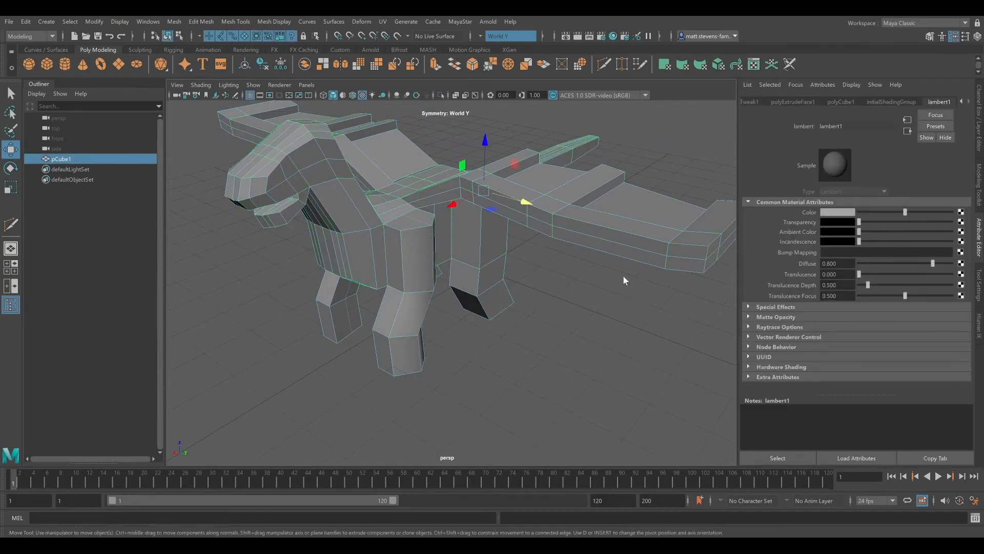
pyautogui.click(678, 322)
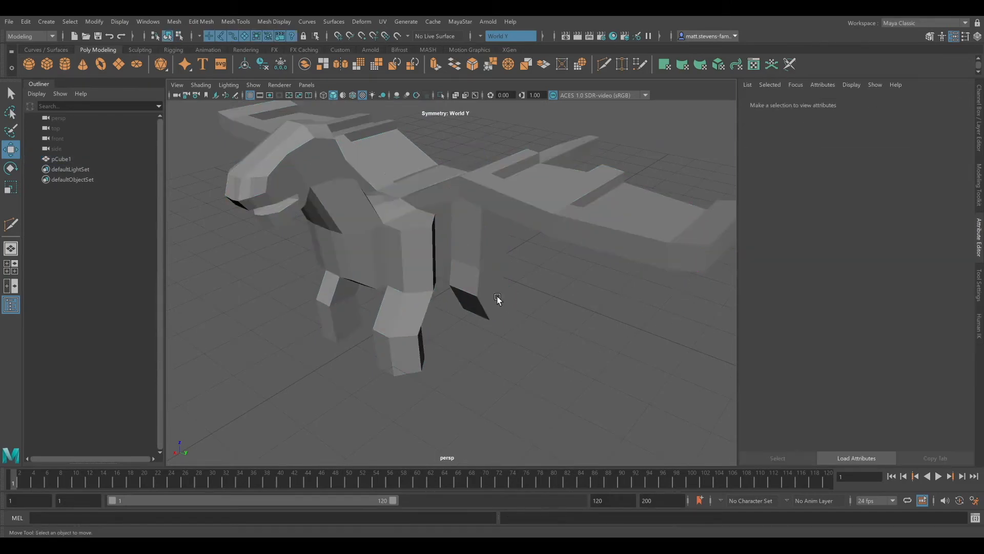
pyautogui.keyDown('alt'); pyautogui.moveTo(499, 301); pyautogui.dragTo(402, 278); pyautogui.keyUp('alt')
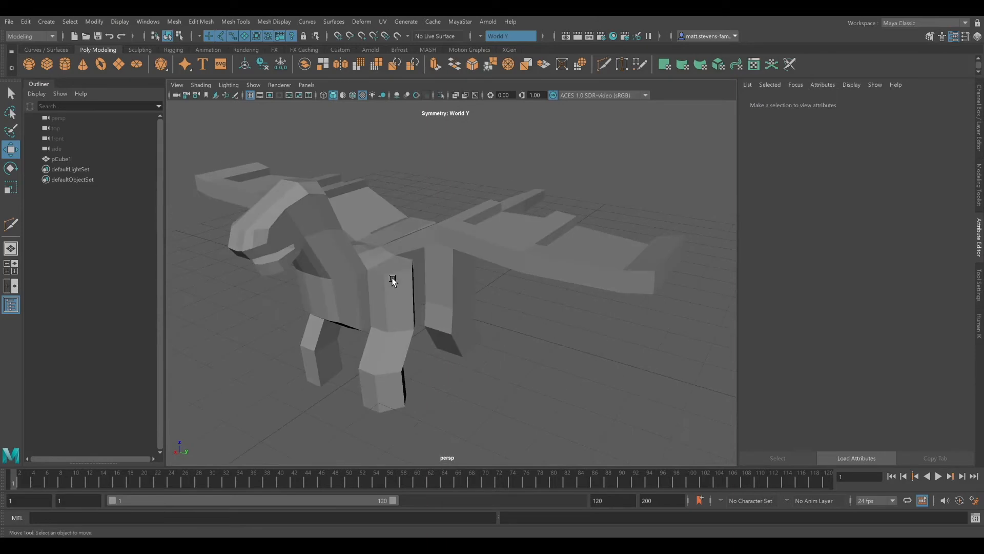
pyautogui.keyDown('alt'); pyautogui.moveTo(421, 271); pyautogui.dragTo(342, 232); pyautogui.keyUp('alt')
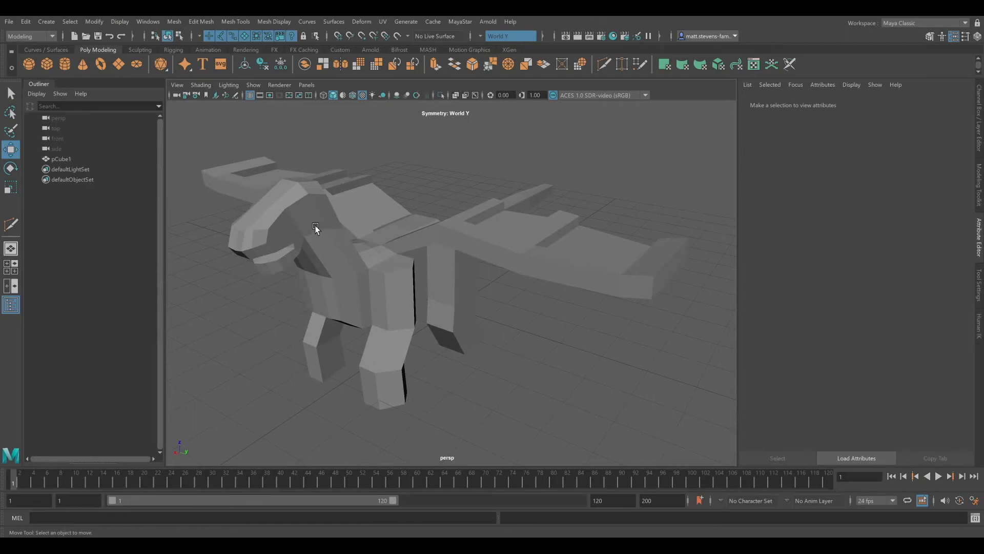
pyautogui.click(378, 246)
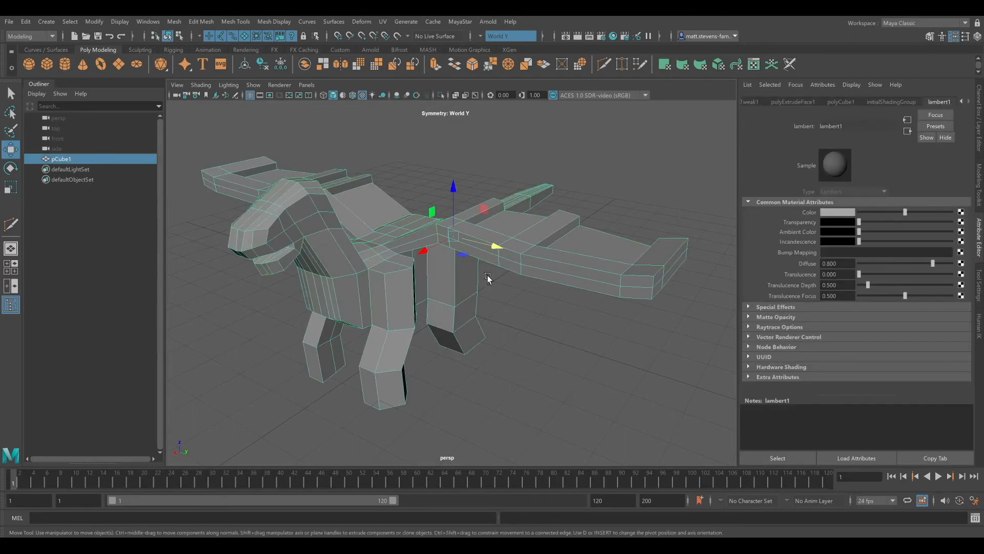
pyautogui.click(590, 160)
pyautogui.click(355, 259)
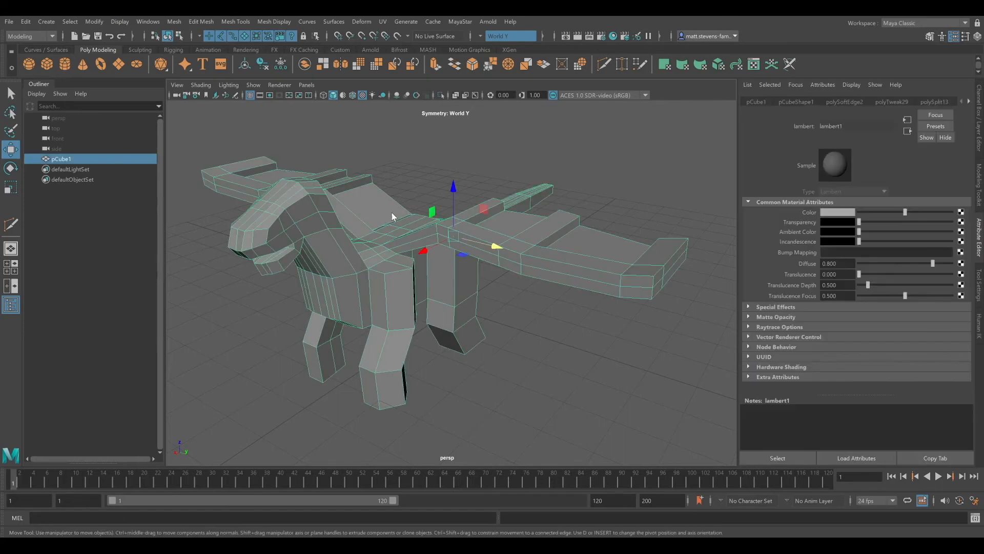
pyautogui.click(460, 499)
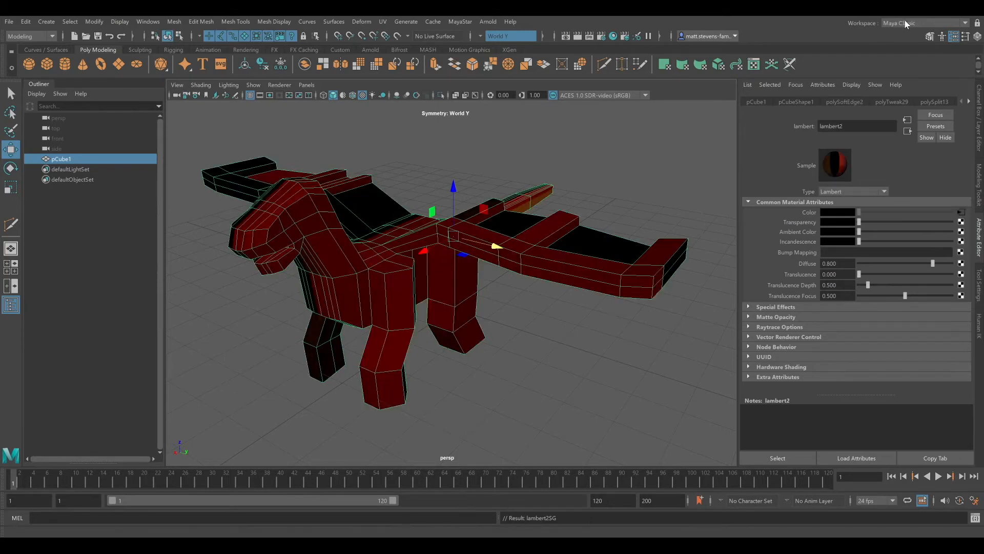
# - Switch to the UV Editing workspace and apply an automatic UV projection to the dragon
pyautogui.click(909, 87)
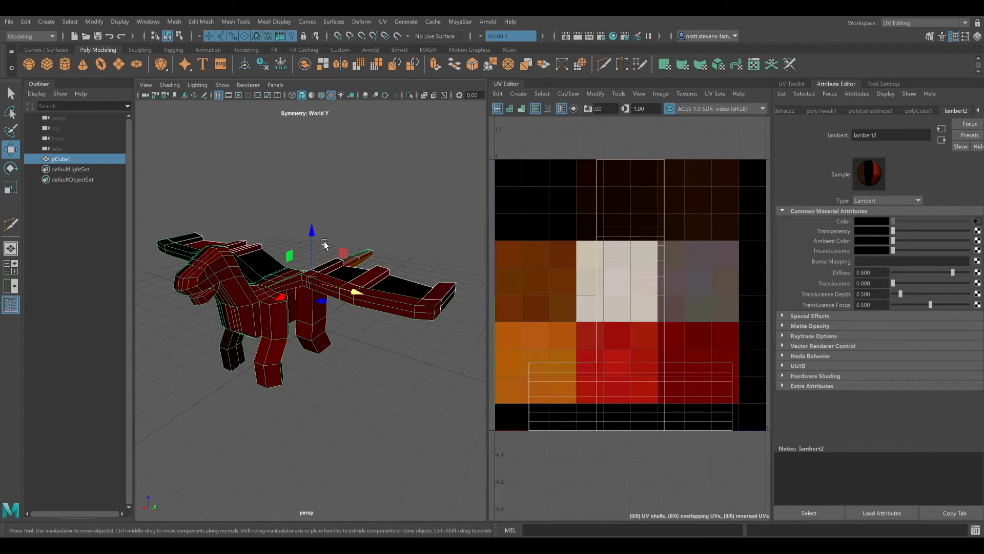
pyautogui.click(557, 136)
pyautogui.keyDown('alt'); pyautogui.moveTo(328, 312); pyautogui.dragTo(448, 272); pyautogui.keyUp('alt')
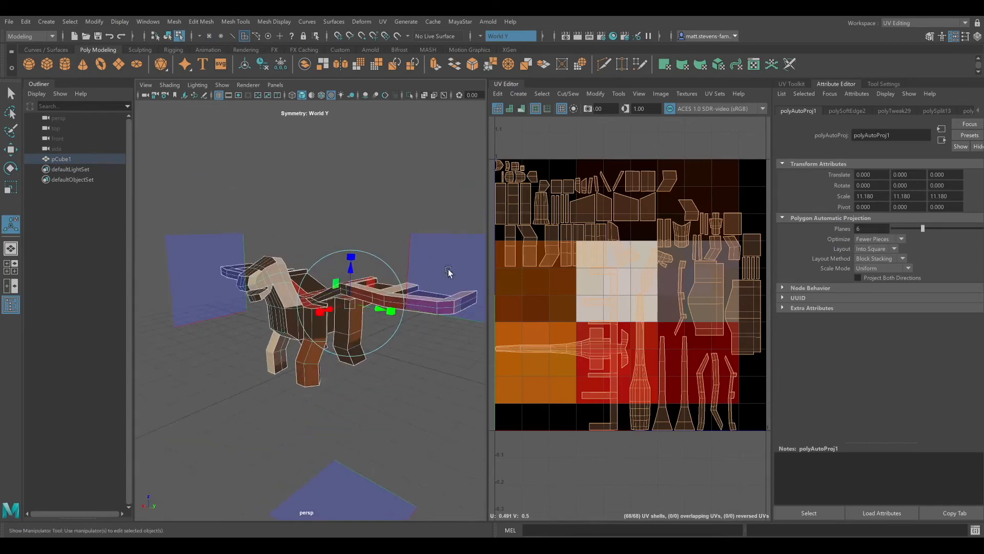
# - Cut the UVs of all the dragon's faces so that every face becomes its own shell
pyautogui.click(790, 84)
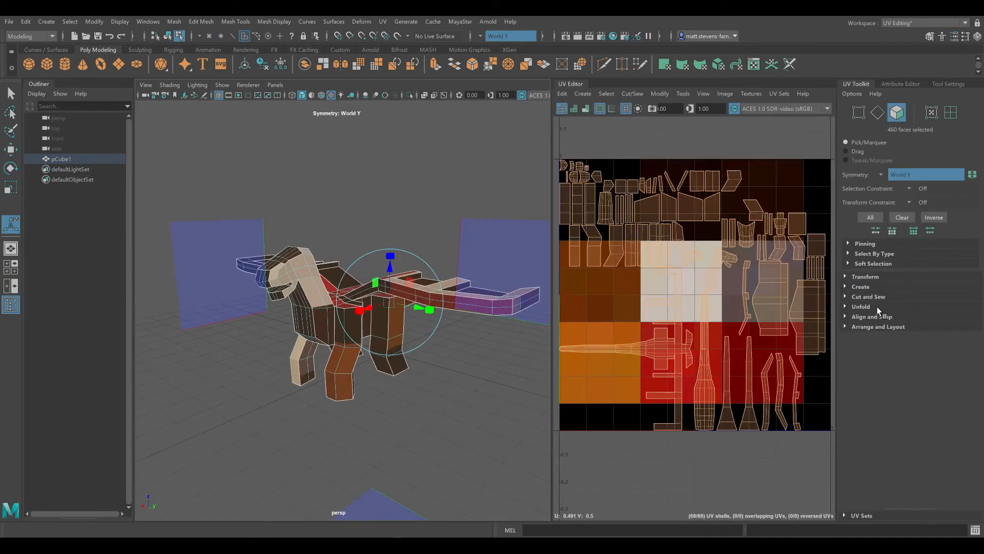
pyautogui.click(866, 296)
pyautogui.click(866, 323)
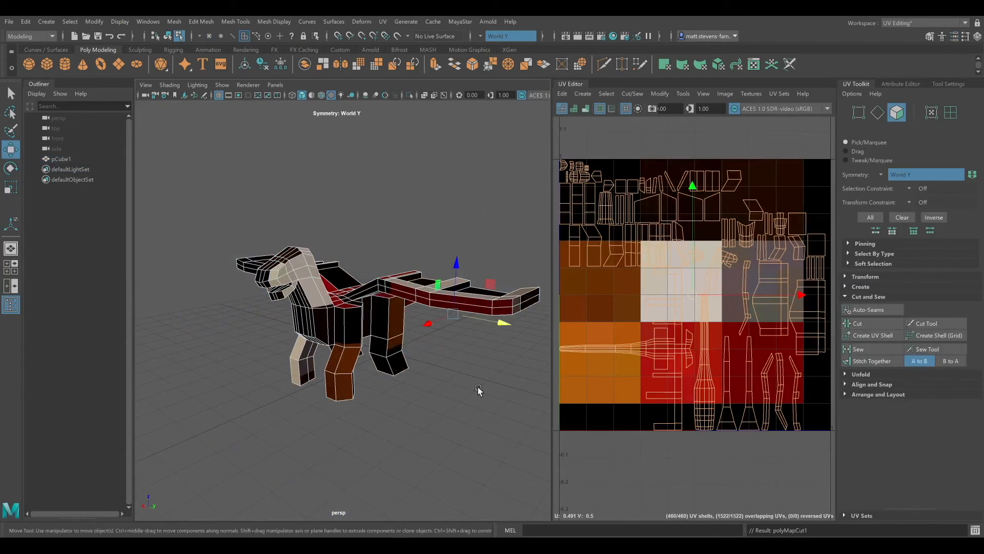
pyautogui.click(448, 401)
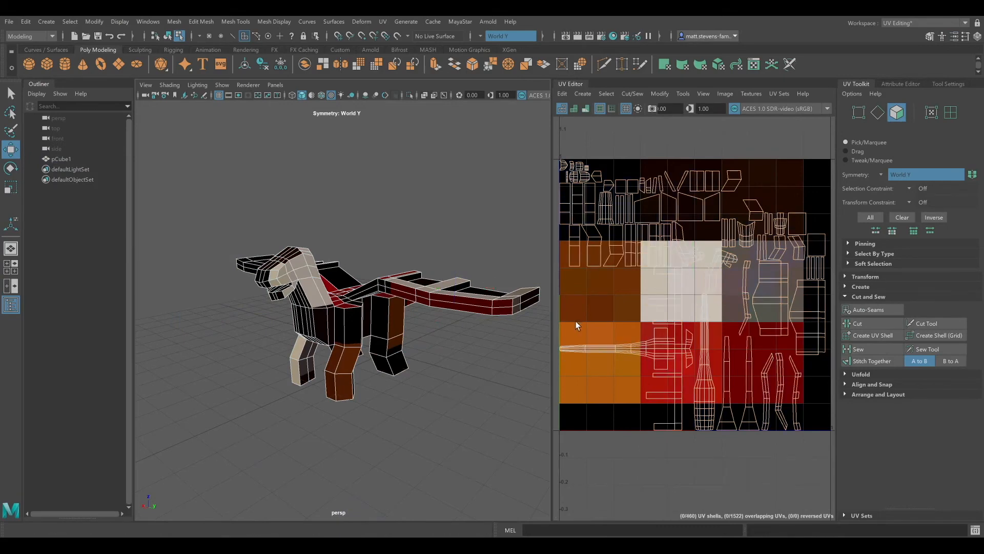
# - Enlarge the UV Editor and move the two central UV shells on the front of the dragon's neck onto the orange swatch
pyautogui.scroll(5, 328, 328)
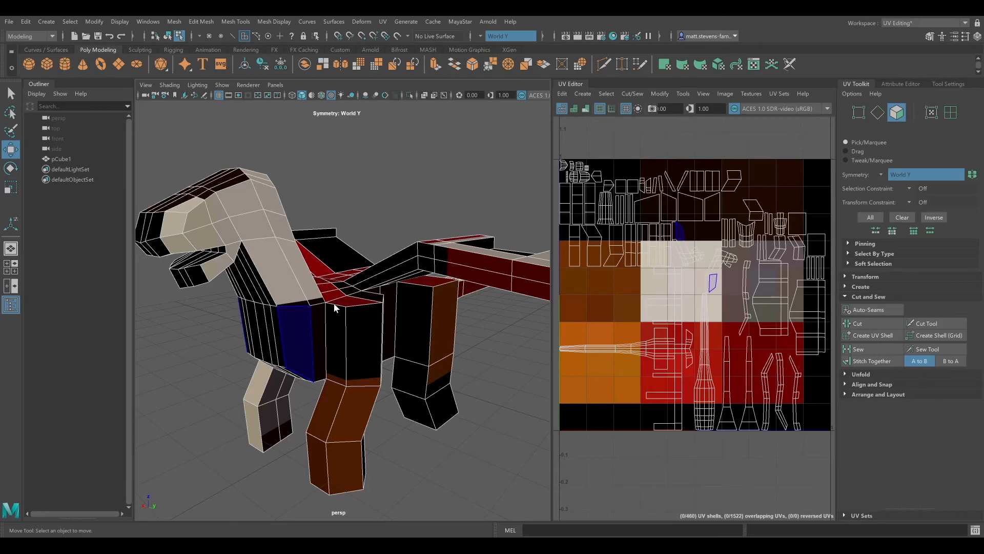
pyautogui.moveTo(334, 308); pyautogui.dragTo(334, 336, button='right')
pyautogui.keyDown('alt'); pyautogui.moveTo(310, 347); pyautogui.dragTo(319, 333); pyautogui.keyUp('alt')
pyautogui.click(277, 308)
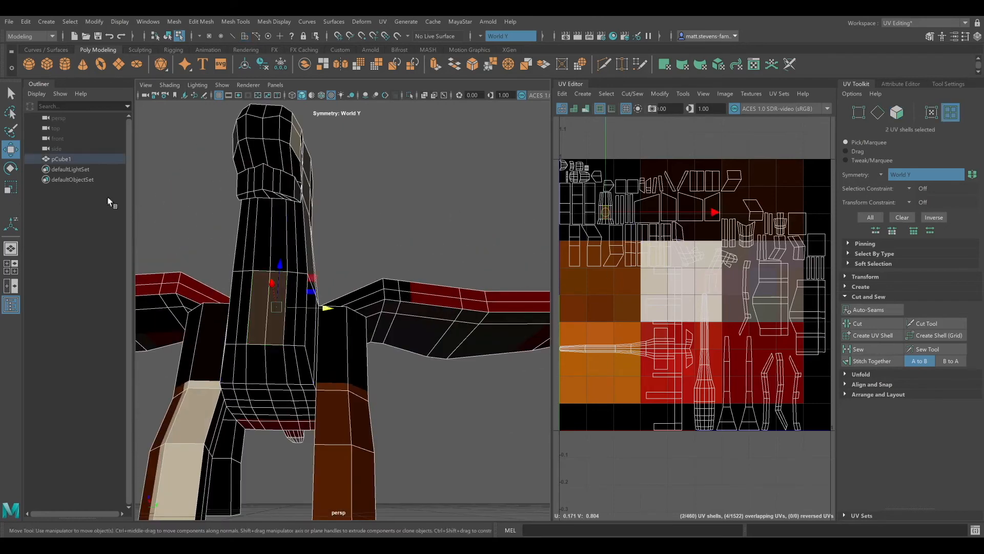
pyautogui.moveTo(605, 215); pyautogui.dragTo(612, 332)
pyautogui.scroll(3, 613, 331)
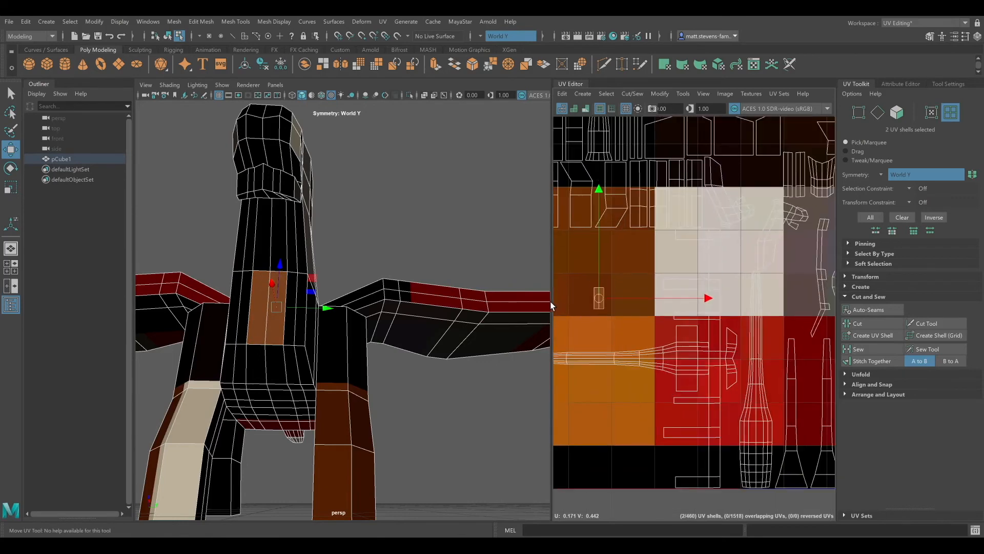
pyautogui.click(552, 306)
pyautogui.moveTo(551, 301); pyautogui.dragTo(451, 303)
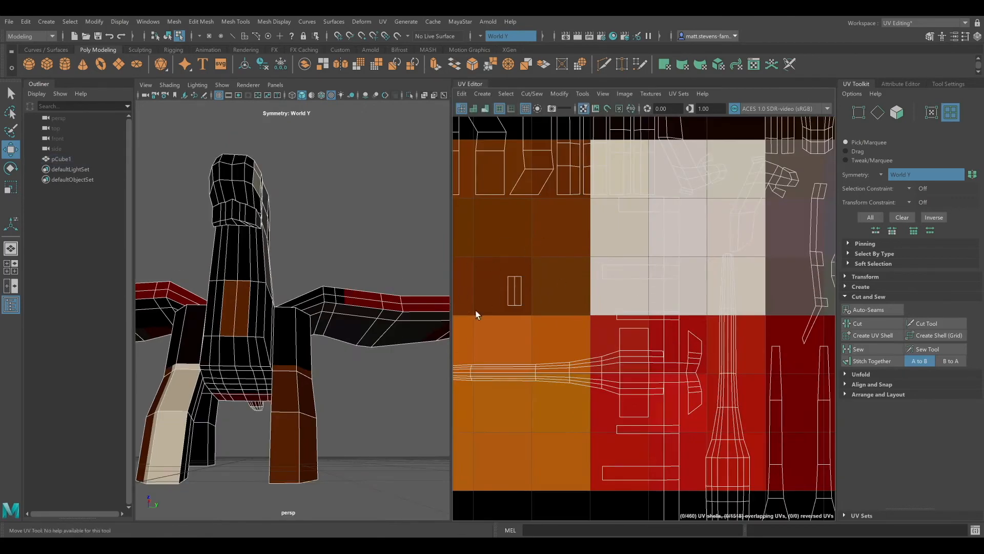
pyautogui.moveTo(524, 306); pyautogui.dragTo(487, 435)
pyautogui.scroll(-1, 457, 370)
pyautogui.scroll(-2, 359, 348)
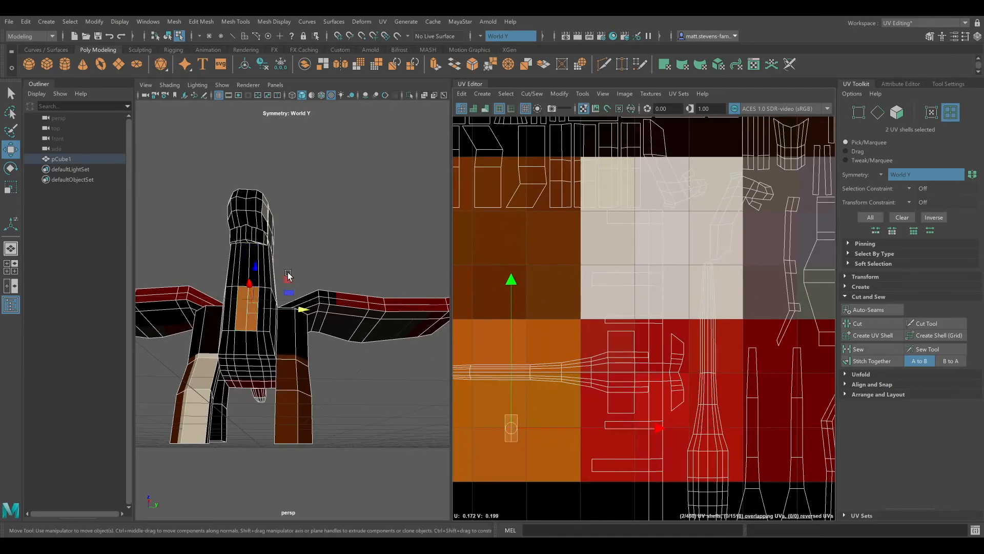
# - Select the UV shells of the central face columns down the front of the neck and chest to the start of the belly
pyautogui.keyDown('alt'); pyautogui.moveTo(283, 274); pyautogui.dragTo(328, 263, button='middle'); pyautogui.keyUp('alt')
pyautogui.scroll(6, 327, 262)
pyautogui.keyDown('alt'); pyautogui.moveTo(328, 262); pyautogui.dragTo(317, 224); pyautogui.keyUp('alt')
pyautogui.keyDown('shift'); pyautogui.click(312, 194); pyautogui.keyUp('shift')
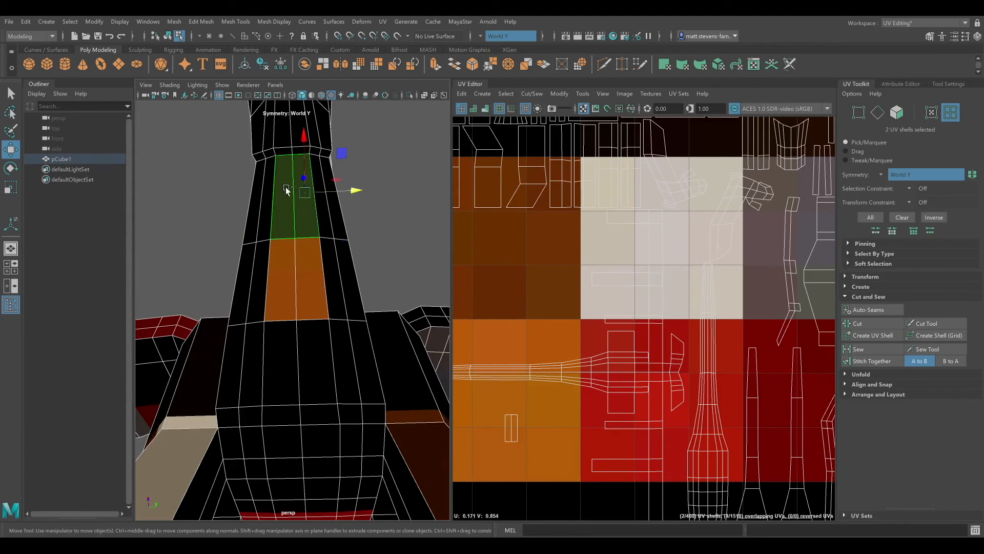
pyautogui.keyDown('shift'); pyautogui.click(324, 385); pyautogui.keyUp('shift')
pyautogui.keyDown('shift'); pyautogui.click(316, 423); pyautogui.keyUp('shift')
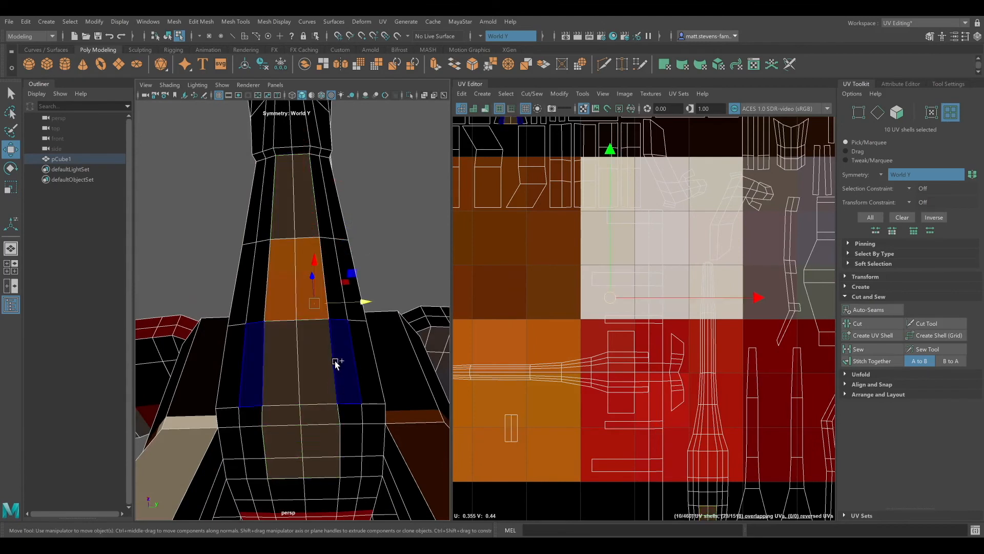
pyautogui.keyDown('shift'); pyautogui.click(318, 276); pyautogui.keyUp('shift')
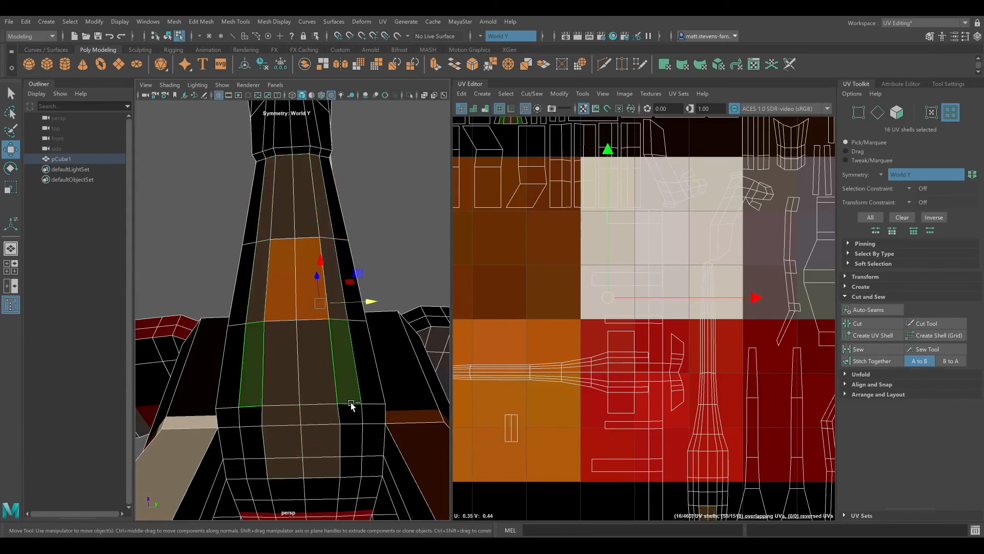
pyautogui.keyDown('shift'); pyautogui.click(352, 443); pyautogui.keyUp('shift')
pyautogui.keyDown('shift'); pyautogui.click(349, 472); pyautogui.keyUp('shift')
pyautogui.keyDown('shift'); pyautogui.click(293, 488); pyautogui.keyUp('shift')
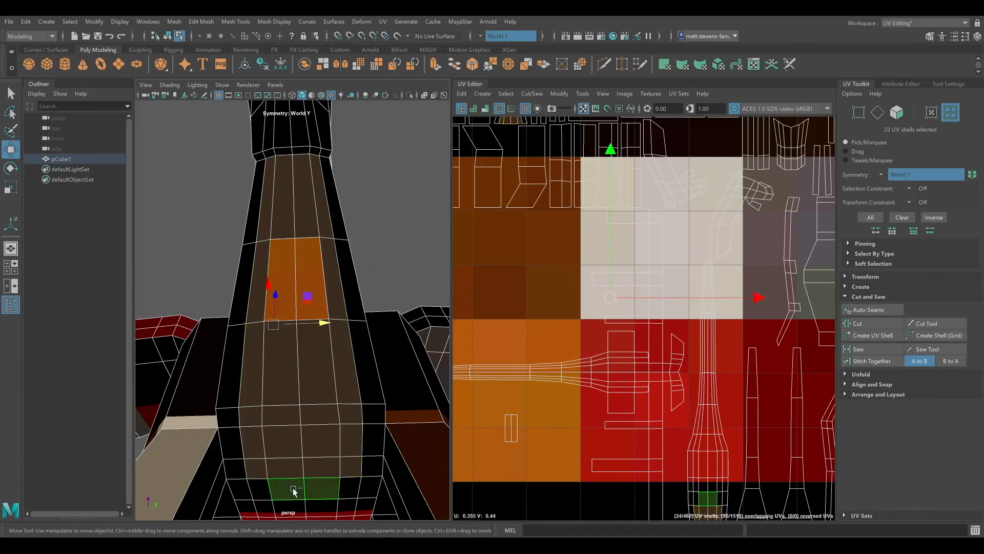
pyautogui.keyDown('shift'); pyautogui.click(259, 489); pyautogui.keyUp('shift')
# - Extend the UV shell selection along the belly and the underside of the tail to its tip
pyautogui.keyDown('alt'); pyautogui.moveTo(328, 442); pyautogui.dragTo(314, 213, button='middle'); pyautogui.keyUp('alt')
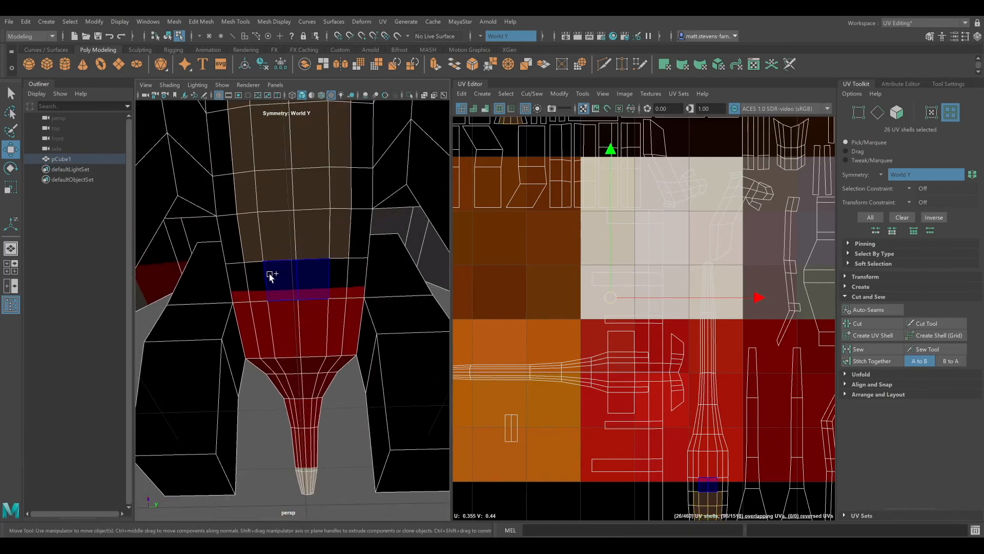
pyautogui.keyDown('shift'); pyautogui.click(301, 324); pyautogui.keyUp('shift')
pyautogui.keyDown('alt'); pyautogui.moveTo(301, 324); pyautogui.dragTo(296, 204, button='middle'); pyautogui.keyUp('alt')
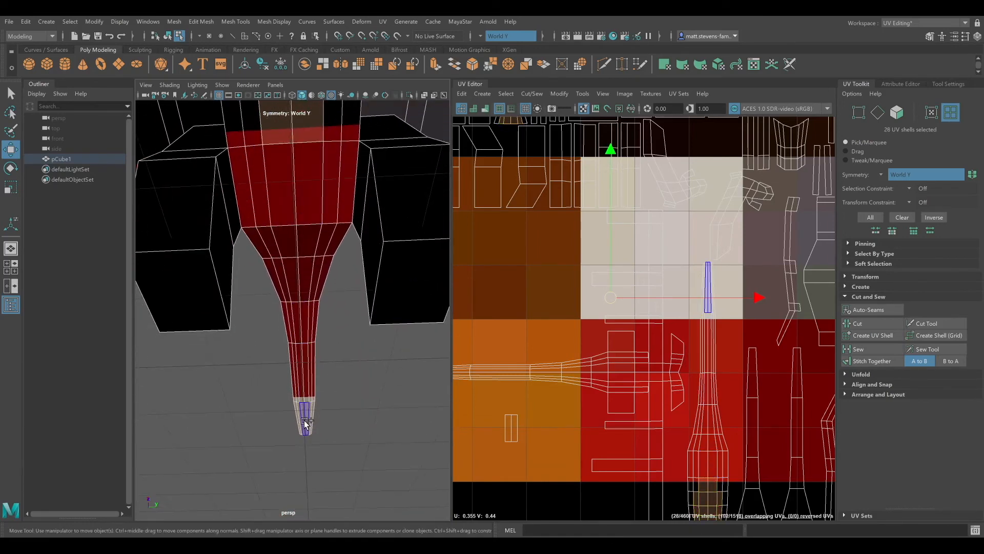
pyautogui.keyDown('shift'); pyautogui.click(305, 423); pyautogui.keyUp('shift')
pyautogui.scroll(3, 272, 192)
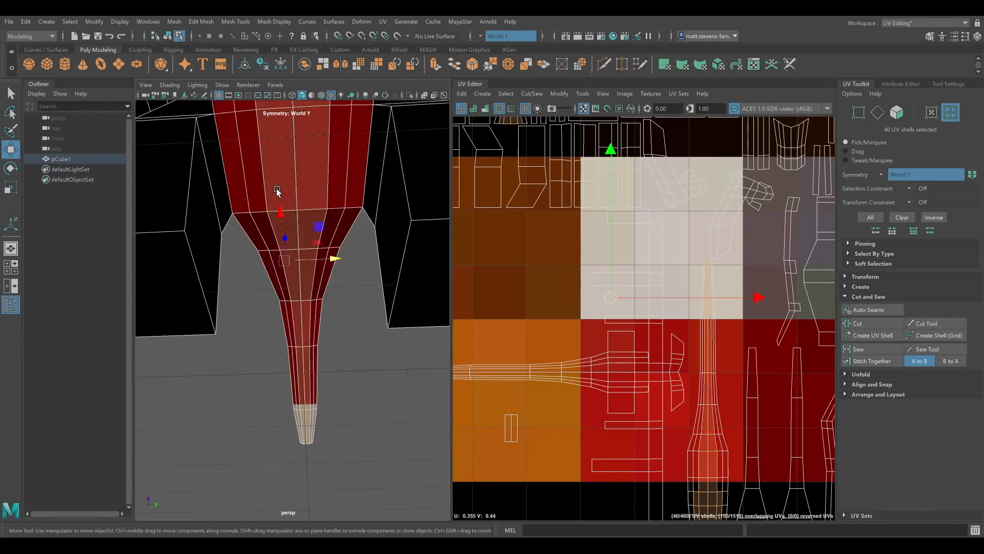
pyautogui.scroll(-3, 276, 191)
pyautogui.keyDown('alt'); pyautogui.moveTo(278, 192); pyautogui.dragTo(286, 198); pyautogui.keyUp('alt')
pyautogui.keyDown('shift'); pyautogui.click(286, 198); pyautogui.keyUp('shift')
pyautogui.keyDown('alt'); pyautogui.moveTo(287, 279); pyautogui.dragTo(286, 338); pyautogui.keyUp('alt')
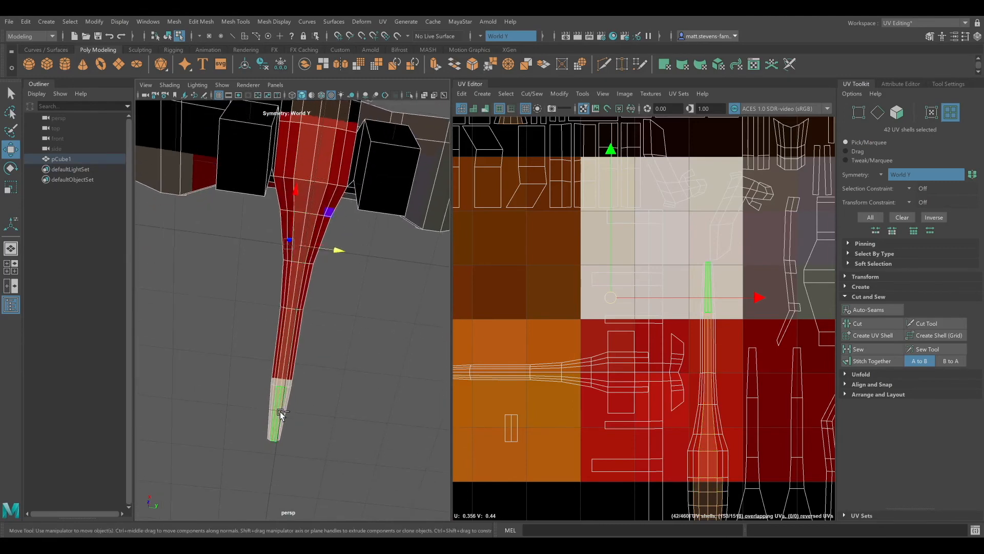
pyautogui.keyDown('shift'); pyautogui.click(275, 415); pyautogui.keyUp('shift')
pyautogui.keyDown('alt'); pyautogui.moveTo(277, 410); pyautogui.dragTo(319, 259); pyautogui.keyUp('alt')
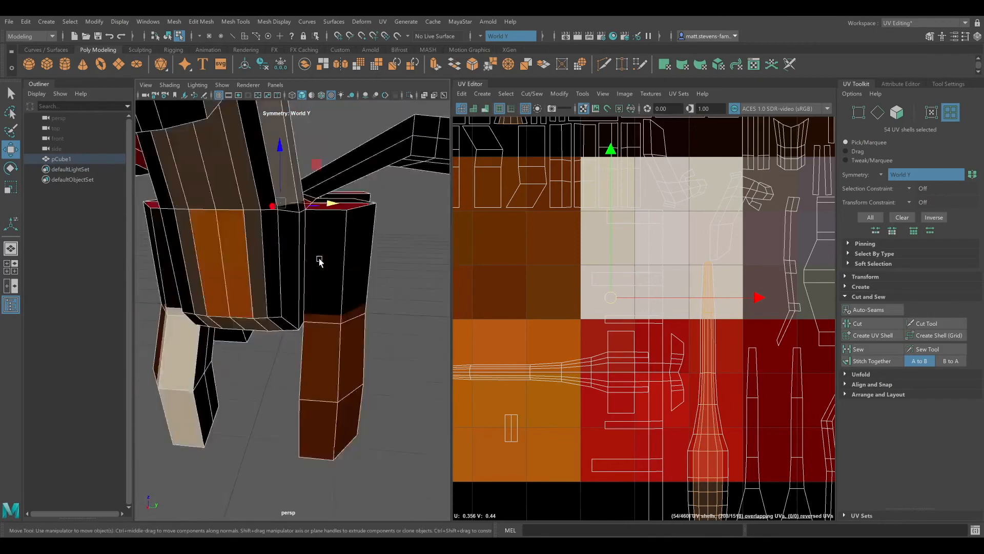
# - Move the selected neck, belly and tail underside UV shells off the palette texture into empty UV space
pyautogui.scroll(-3, 359, 269)
pyautogui.scroll(-5, 642, 293)
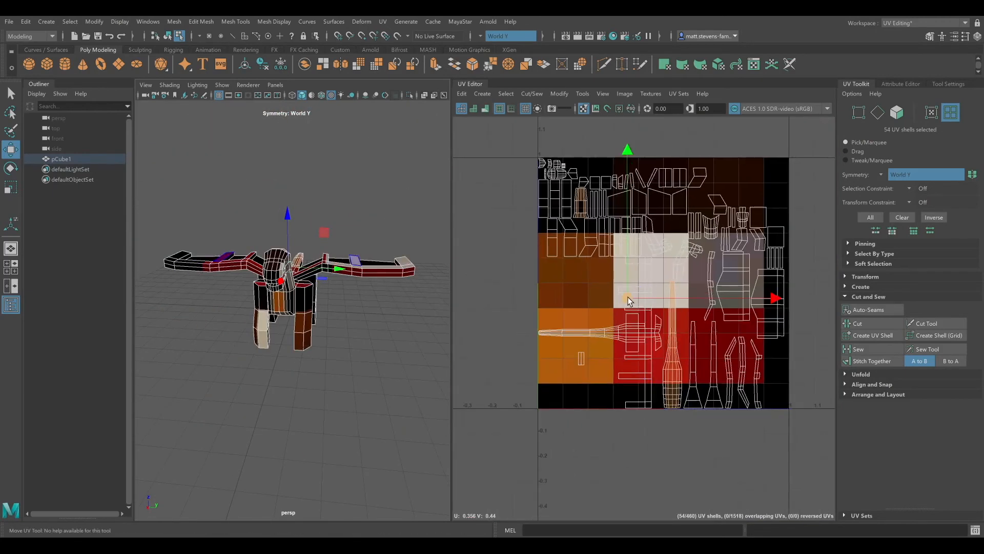
pyautogui.moveTo(635, 251); pyautogui.dragTo(539, 420)
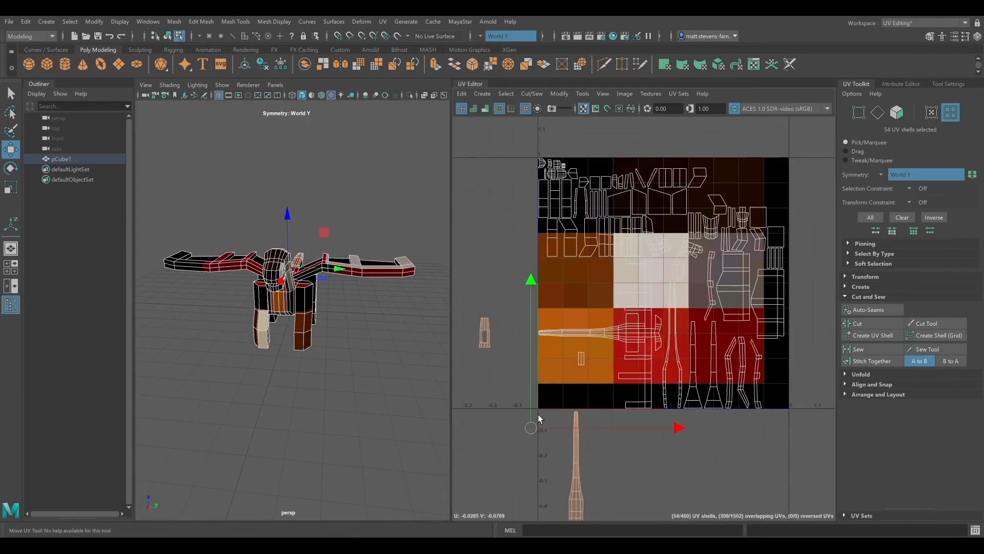
# - Add the two shells on the orange swatch to the selection and scale all selected UV shells down to a point
pyautogui.keyDown('shift'); pyautogui.click(582, 360); pyautogui.keyUp('shift')
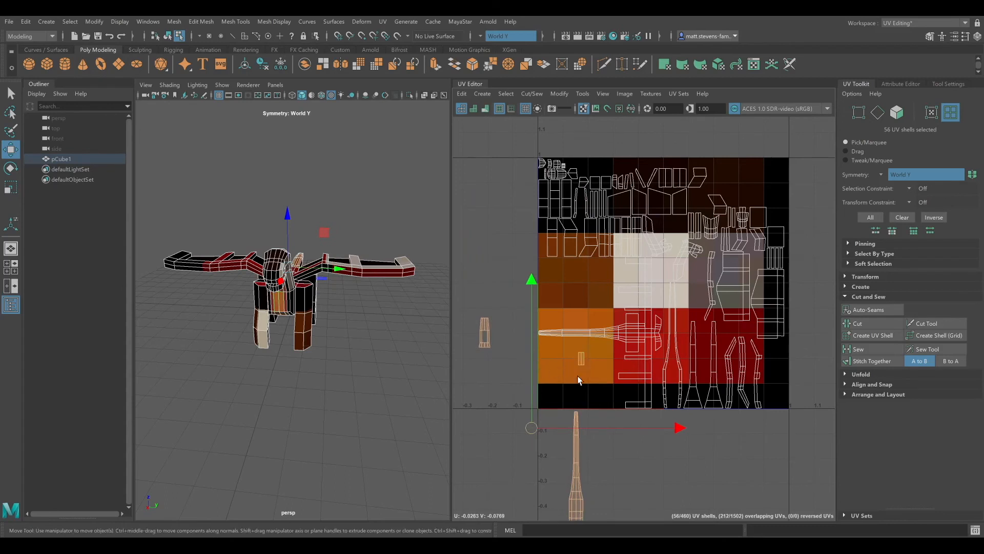
pyautogui.scroll(-4, 556, 364)
pyautogui.press('r')
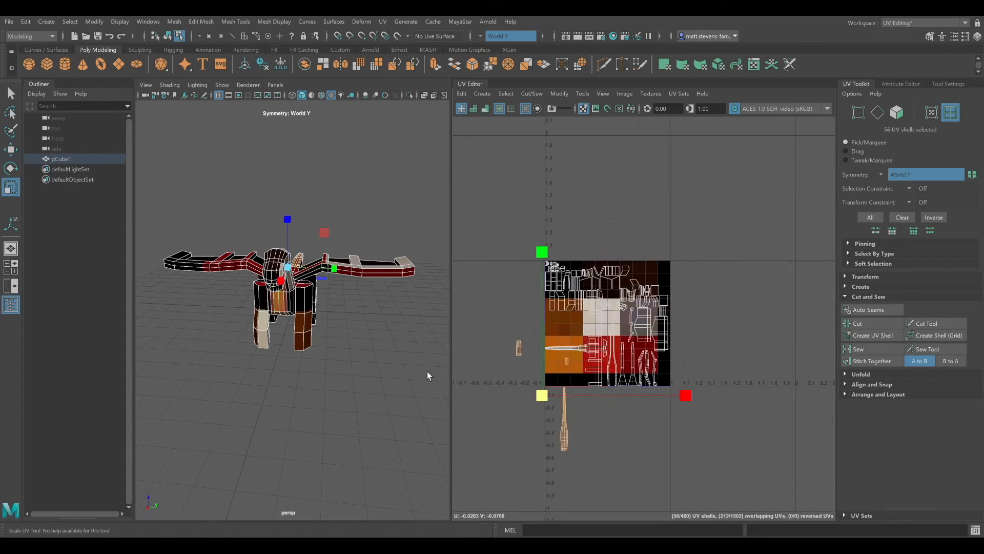
pyautogui.moveTo(540, 394); pyautogui.dragTo(402, 446)
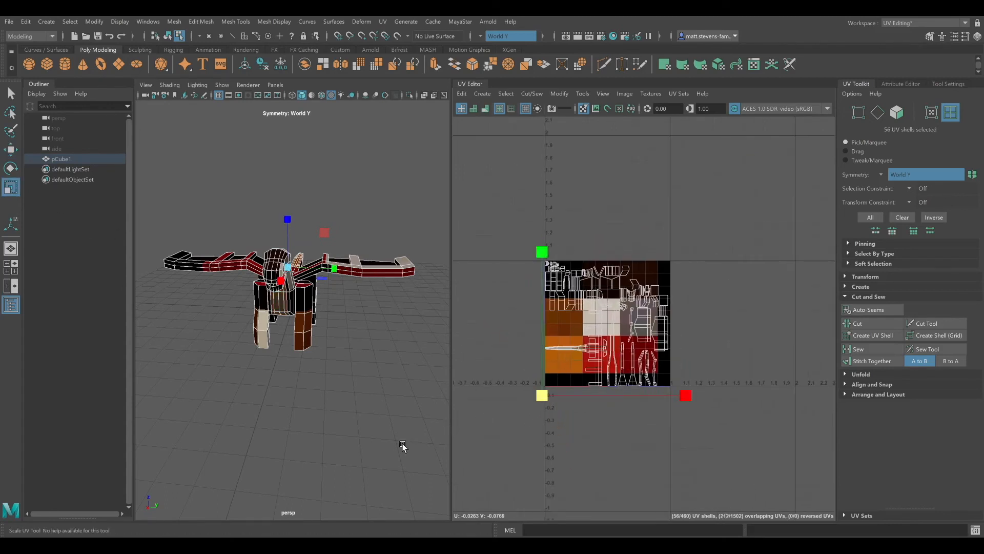
# - Move the collapsed neck, belly and tail underside UV shells onto the orange swatch
pyautogui.click(10, 148)
pyautogui.click(564, 362)
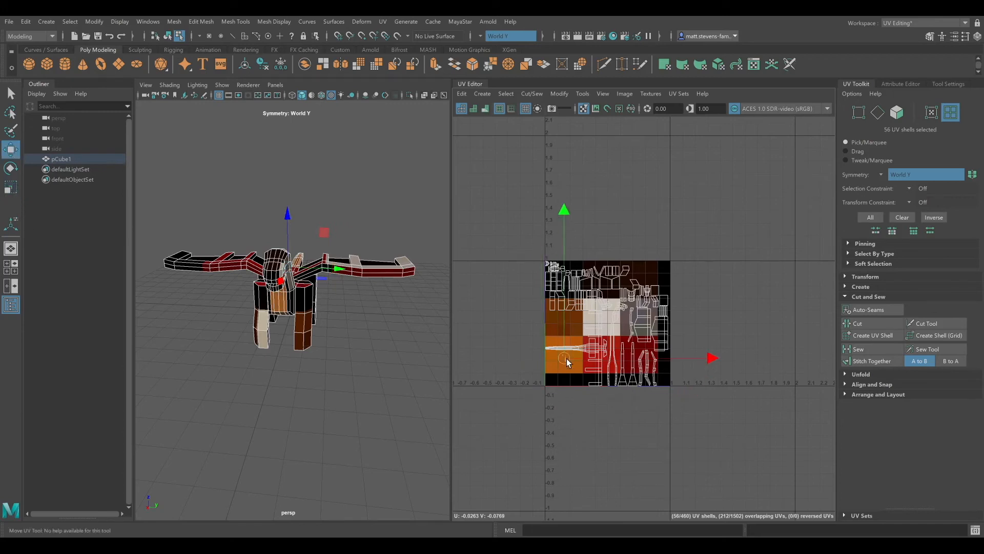
pyautogui.scroll(5, 657, 368)
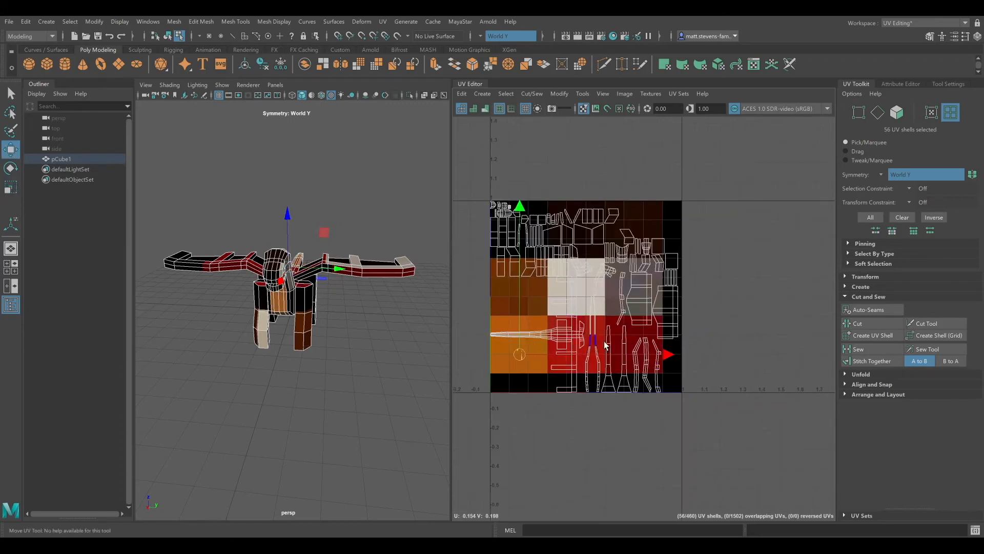
# - Select all UV shells except the collapsed ones on the orange swatch and move them off the palette texture into empty UV space
pyautogui.scroll(-1, 606, 339)
pyautogui.keyDown('alt'); pyautogui.moveTo(608, 334); pyautogui.dragTo(637, 325, button='middle'); pyautogui.keyUp('alt')
pyautogui.moveTo(724, 332); pyautogui.dragTo(732, 334)
pyautogui.moveTo(613, 290)
pyautogui.mouseDown()
pyautogui.moveTo(615, 256)
pyautogui.moveTo(619, 274)
pyautogui.mouseUp()
pyautogui.hotkey('ctrl', 'z')
pyautogui.moveTo(714, 413); pyautogui.dragTo(599, 329)
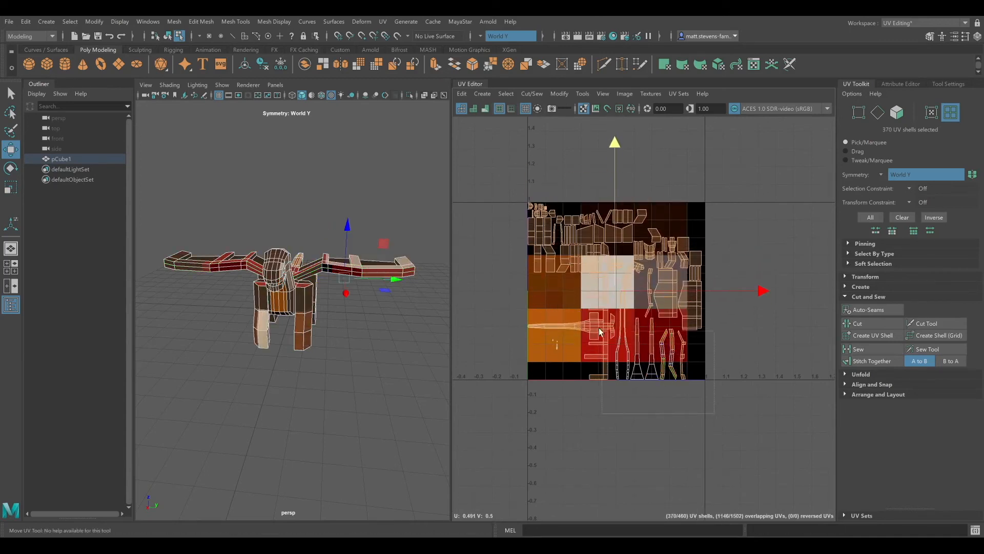
pyautogui.moveTo(579, 198); pyautogui.dragTo(579, 198)
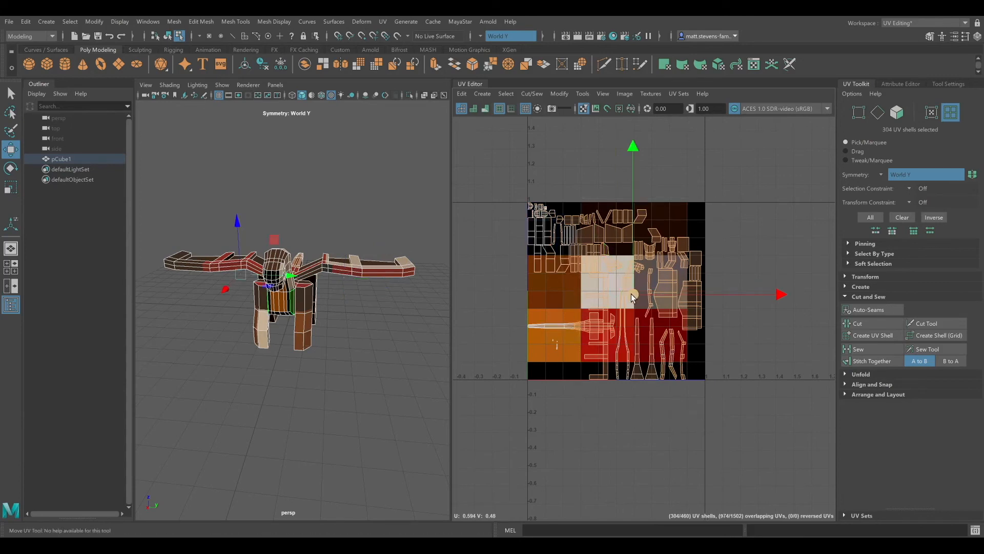
pyautogui.moveTo(631, 294); pyautogui.dragTo(717, 262)
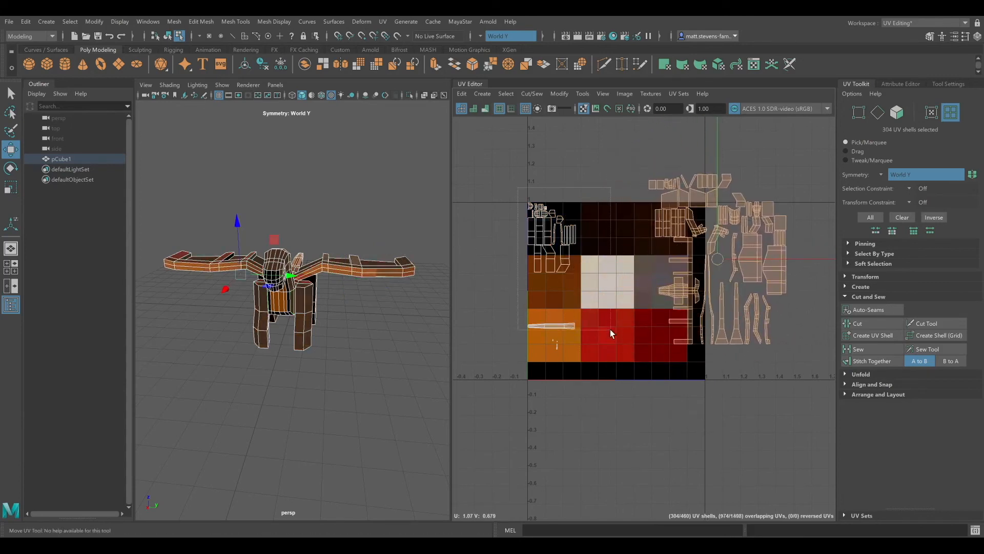
pyautogui.moveTo(610, 331); pyautogui.dragTo(611, 330)
pyautogui.moveTo(573, 277); pyautogui.dragTo(834, 279, button='middle')
# - Scale all the UV shells outside the palette down to a tiny cluster and move them onto the brown swatch
pyautogui.moveTo(608, 144); pyautogui.dragTo(922, 393)
pyautogui.click(11, 187)
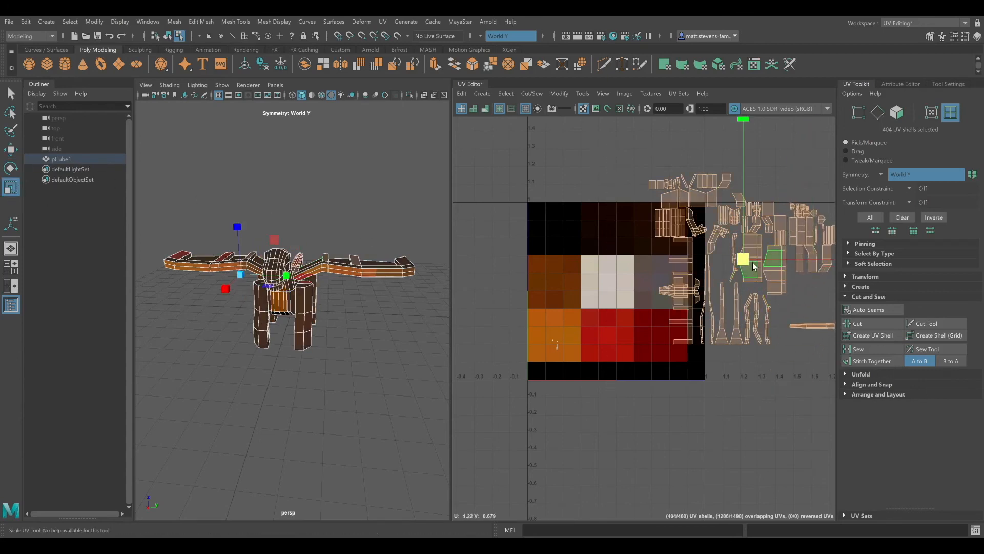
pyautogui.moveTo(754, 265); pyautogui.dragTo(582, 332, button='middle')
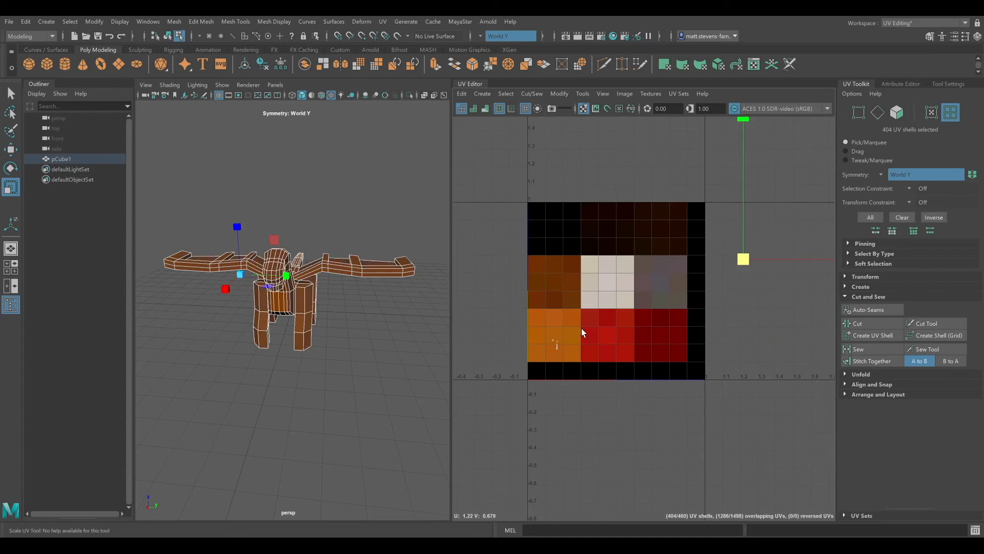
pyautogui.click(11, 150)
pyautogui.moveTo(745, 258); pyautogui.dragTo(535, 282, button='middle')
pyautogui.click(368, 324)
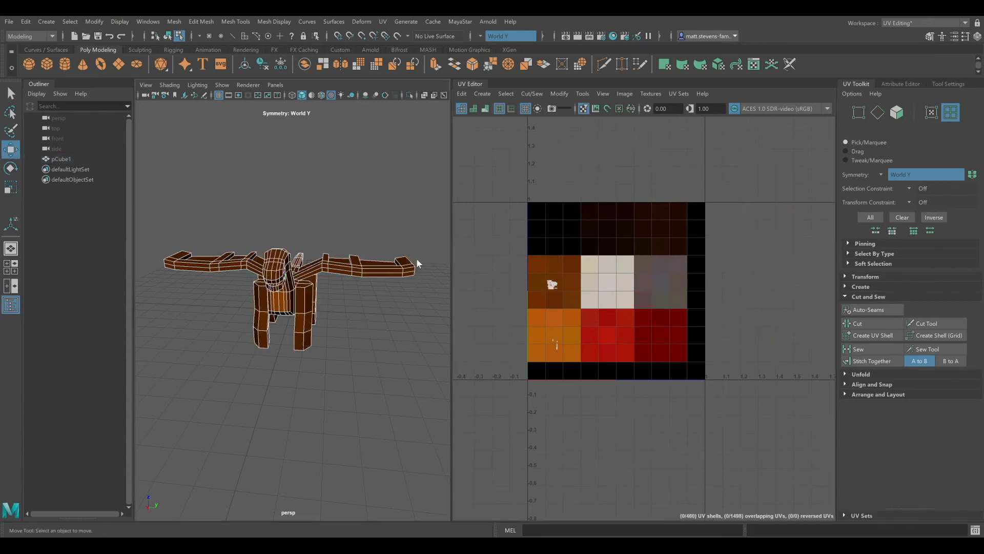
# - Return to object mode and examine the dragon's colours on the belly, chest, wings and back
pyautogui.moveTo(417, 259); pyautogui.dragTo(423, 253, button='right')
pyautogui.click(381, 331)
pyautogui.keyDown('alt'); pyautogui.moveTo(372, 323); pyautogui.dragTo(329, 274); pyautogui.keyUp('alt')
pyautogui.scroll(6, 287, 254)
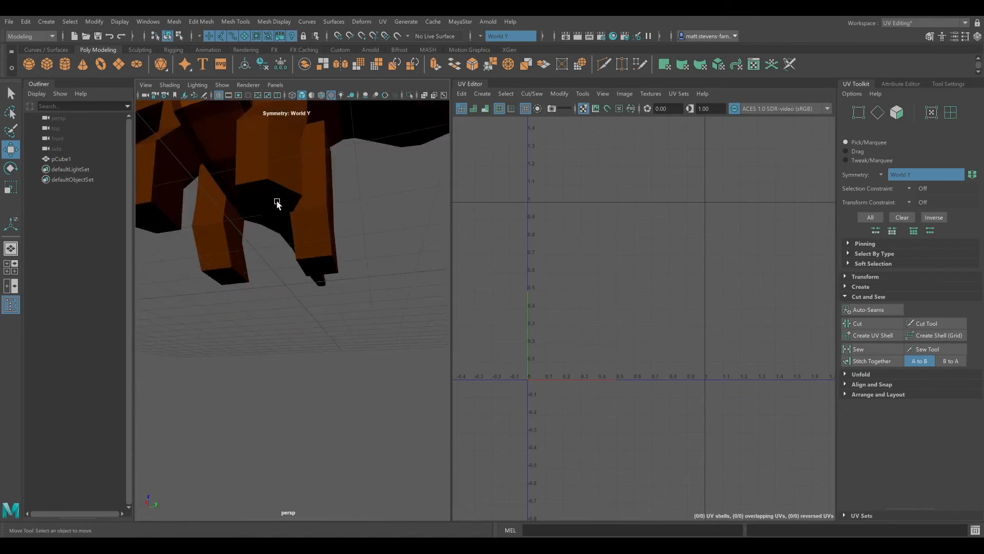
pyautogui.keyDown('alt'); pyautogui.moveTo(277, 203); pyautogui.dragTo(304, 314); pyautogui.keyUp('alt')
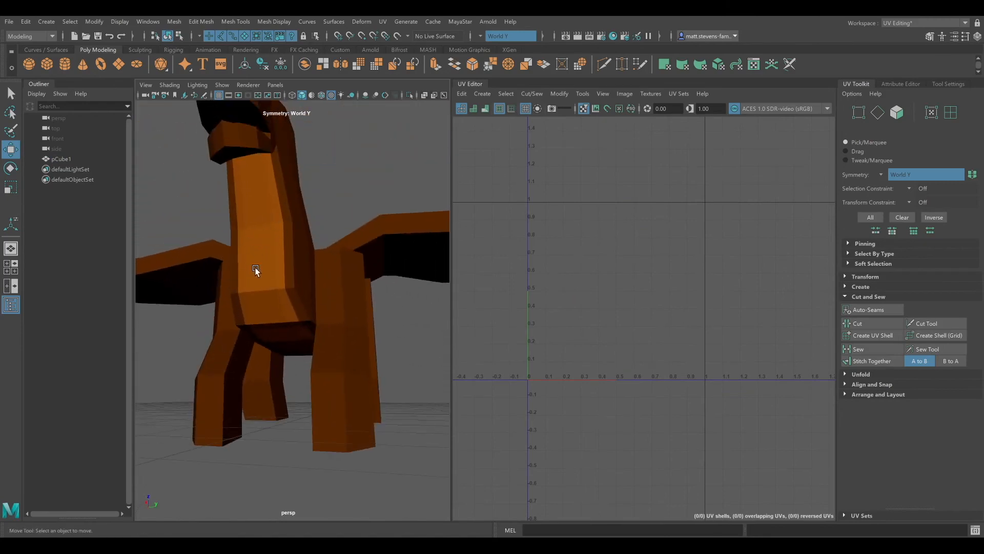
pyautogui.keyDown('alt'); pyautogui.moveTo(255, 270); pyautogui.dragTo(369, 193); pyautogui.keyUp('alt')
pyautogui.scroll(-5, 395, 314)
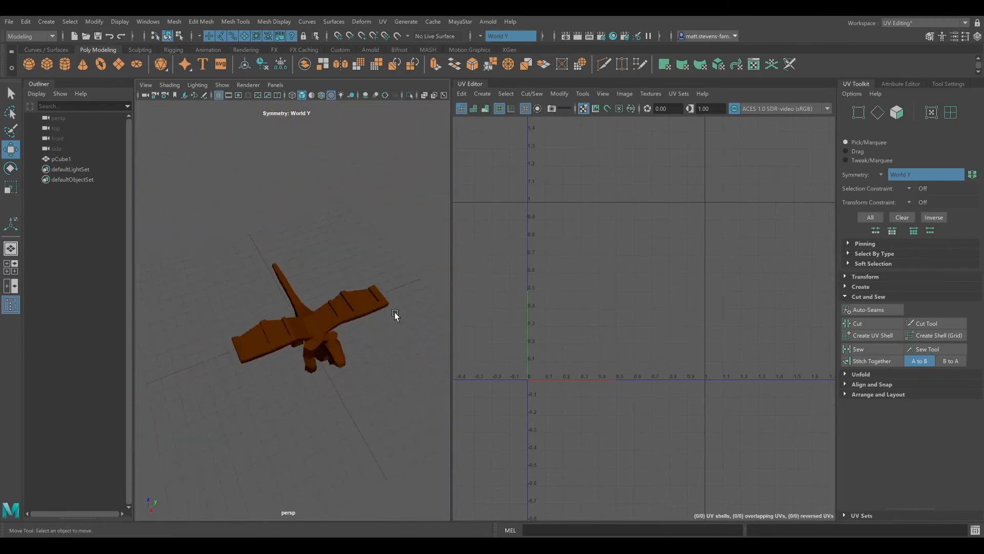
pyautogui.keyDown('alt'); pyautogui.moveTo(373, 329); pyautogui.dragTo(265, 306); pyautogui.keyUp('alt')
pyautogui.scroll(6, 300, 303)
pyautogui.moveTo(330, 283)
pyautogui.keyDown('alt'); pyautogui.mouseDown()
pyautogui.moveTo(326, 294)
pyautogui.moveTo(314, 282)
pyautogui.moveTo(324, 308)
pyautogui.moveTo(326, 278)
pyautogui.mouseUp(); pyautogui.keyUp('alt')
# - Select the dragon mesh in UV shell mode and pick the membrane panels between the finger bones on the wings' upper side
pyautogui.click(314, 282)
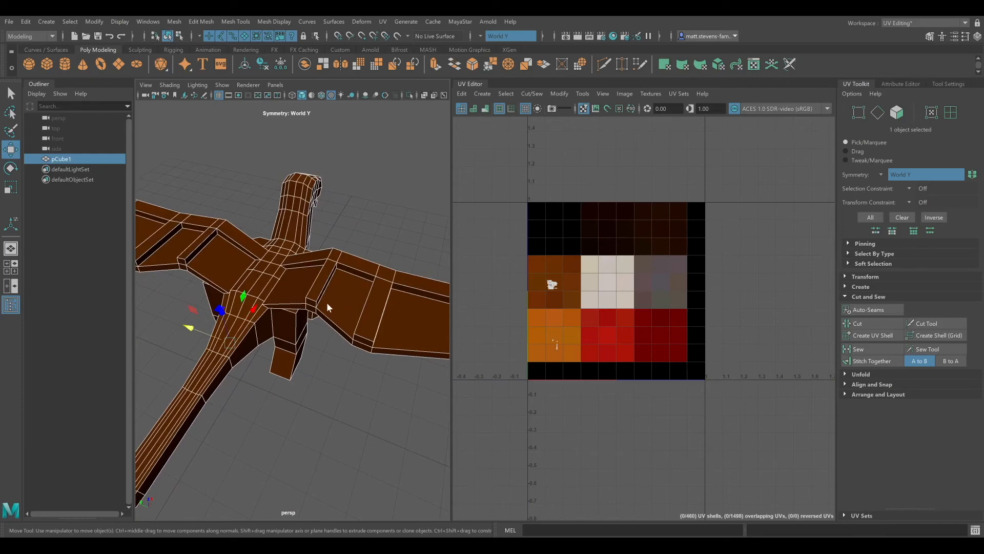
pyautogui.press('F8')
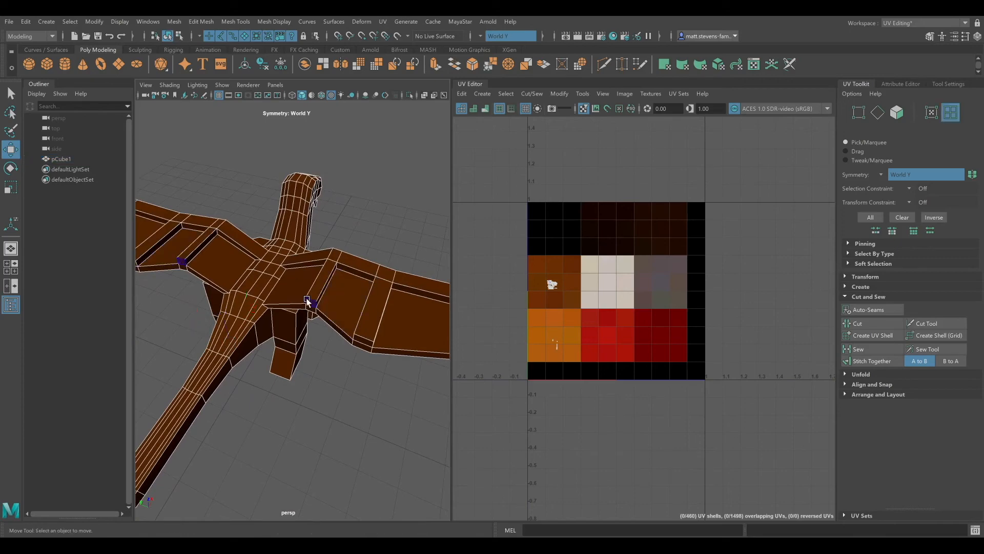
pyautogui.click(298, 294)
pyautogui.keyDown('shift'); pyautogui.click(294, 306); pyautogui.keyUp('shift')
pyautogui.keyDown('shift'); pyautogui.click(344, 298); pyautogui.keyUp('shift')
pyautogui.keyDown('shift'); pyautogui.click(332, 321); pyautogui.keyUp('shift')
pyautogui.keyDown('shift'); pyautogui.click(404, 338); pyautogui.keyUp('shift')
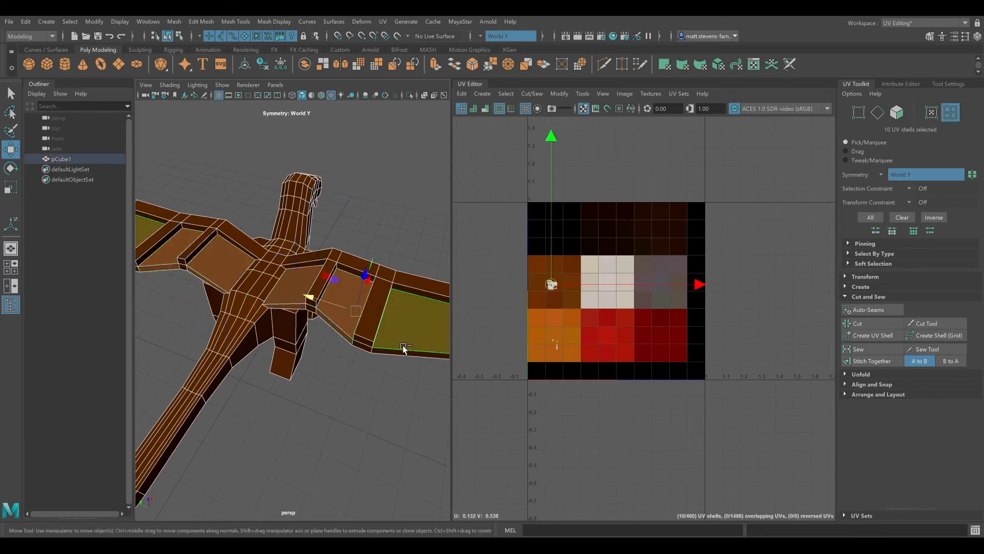
pyautogui.keyDown('shift'); pyautogui.click(403, 349); pyautogui.keyUp('shift')
# - Add the membrane panels on the wings' underside to the UV shell selection and move all of them onto the black swatch
pyautogui.keyDown('alt'); pyautogui.moveTo(344, 303); pyautogui.dragTo(340, 264); pyautogui.keyUp('alt')
pyautogui.keyDown('shift'); pyautogui.click(372, 216); pyautogui.keyUp('shift')
pyautogui.keyDown('shift'); pyautogui.click(330, 224); pyautogui.keyUp('shift')
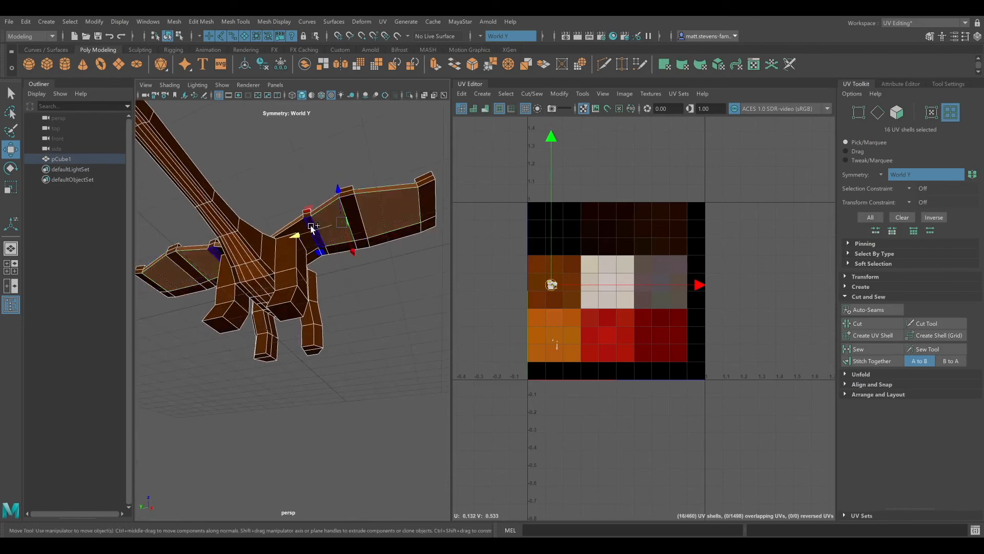
pyautogui.keyDown('shift'); pyautogui.click(301, 231); pyautogui.keyUp('shift')
pyautogui.keyDown('alt'); pyautogui.moveTo(246, 207); pyautogui.dragTo(188, 222); pyautogui.keyUp('alt')
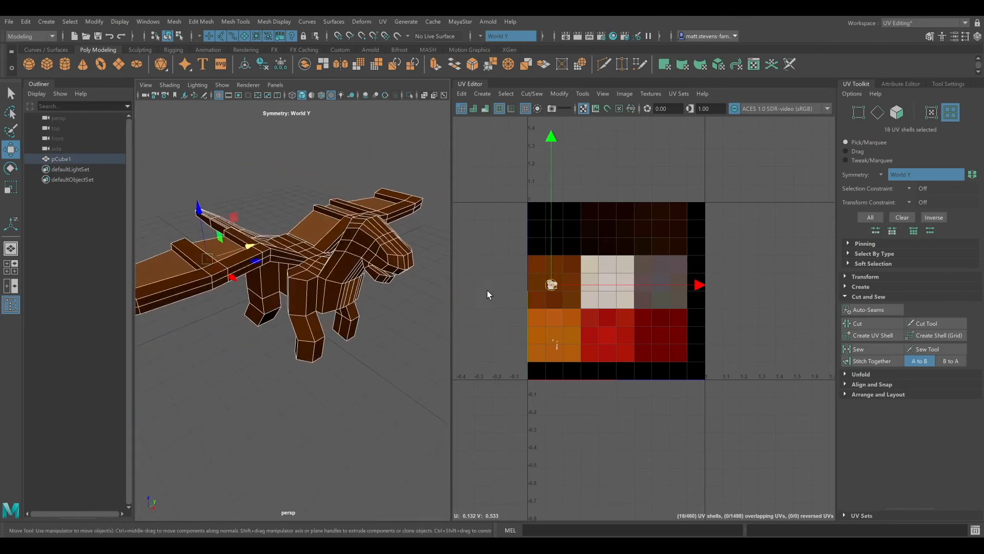
pyautogui.moveTo(549, 287); pyautogui.dragTo(562, 241)
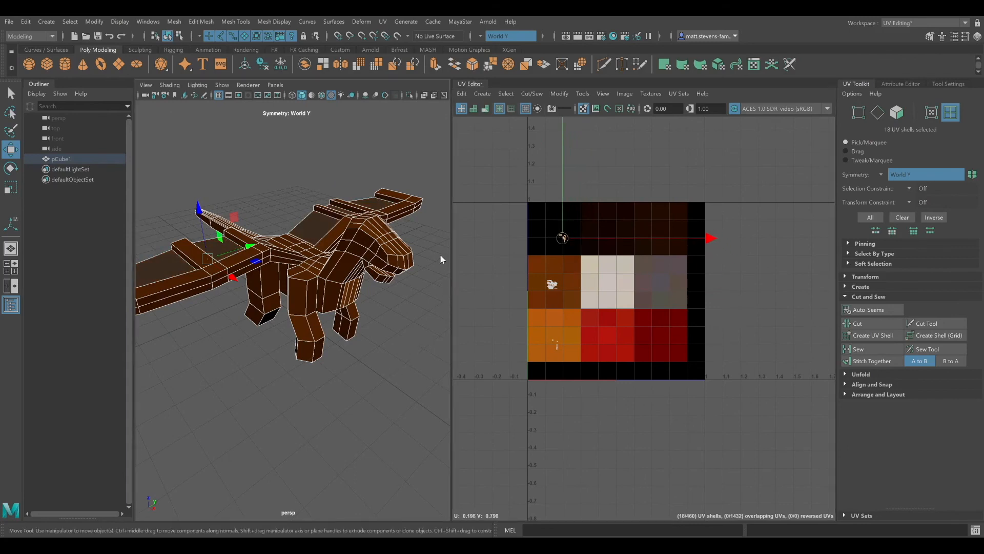
# - Select the UV shells of the two eye faces on the head, move them onto the white swatch and return to object mode
pyautogui.click(364, 332)
pyautogui.keyDown('alt'); pyautogui.moveTo(364, 331); pyautogui.dragTo(308, 308); pyautogui.keyUp('alt')
pyautogui.click(367, 226)
pyautogui.keyDown('alt'); pyautogui.moveTo(385, 195); pyautogui.dragTo(372, 205, button='middle'); pyautogui.keyUp('alt')
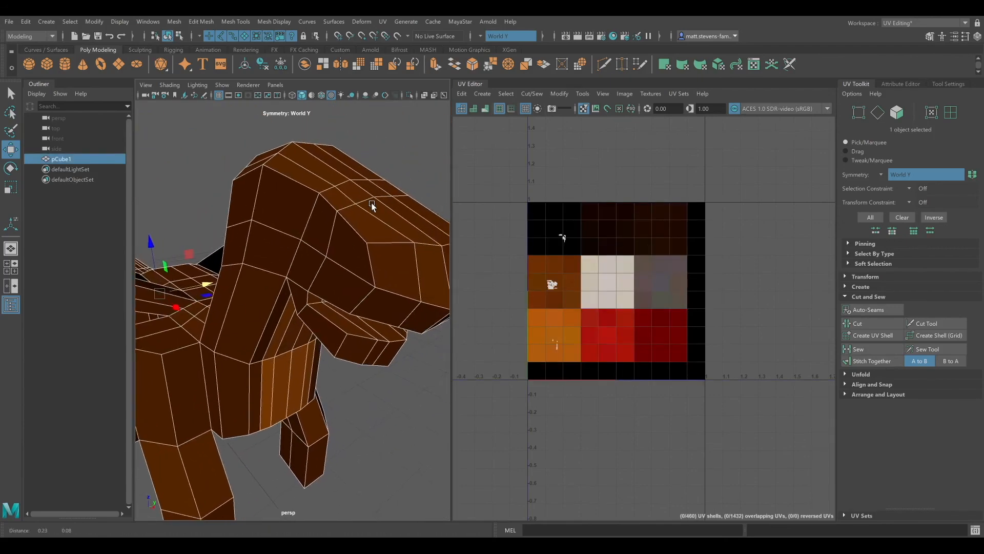
pyautogui.keyDown('alt'); pyautogui.moveTo(373, 206); pyautogui.dragTo(335, 232); pyautogui.keyUp('alt')
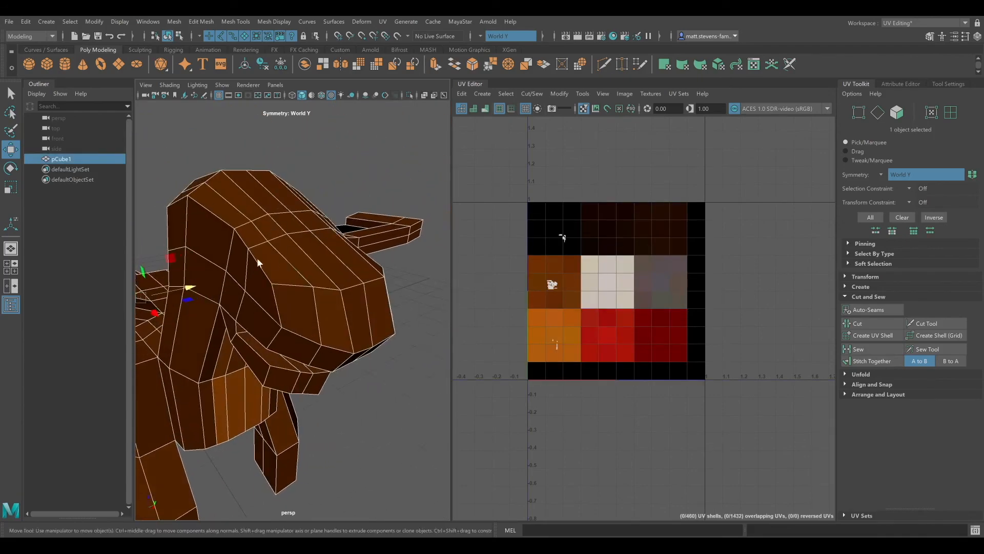
pyautogui.moveTo(263, 234); pyautogui.dragTo(308, 258, button='right')
pyautogui.click(272, 228)
pyautogui.keyDown('alt'); pyautogui.moveTo(361, 236); pyautogui.dragTo(336, 232); pyautogui.keyUp('alt')
pyautogui.keyDown('alt'); pyautogui.moveTo(365, 280); pyautogui.dragTo(385, 278); pyautogui.keyUp('alt')
pyautogui.moveTo(554, 280); pyautogui.dragTo(602, 278)
pyautogui.scroll(-5, 374, 323)
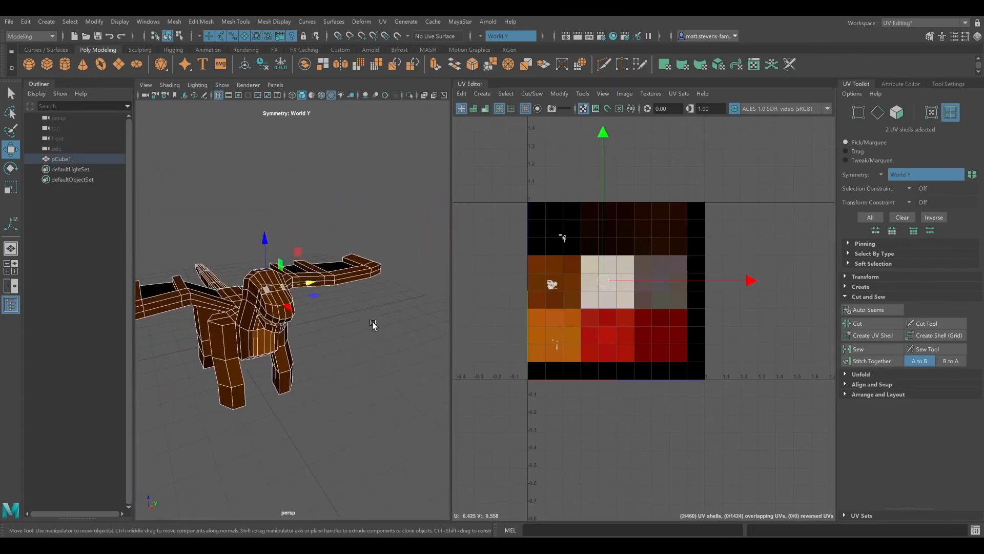
pyautogui.moveTo(373, 323); pyautogui.dragTo(419, 266, button='right')
pyautogui.click(360, 327)
# - Reselect the dragon mesh in UV shell mode and select the first UV shells inside its mouth
pyautogui.keyDown('alt'); pyautogui.moveTo(298, 334); pyautogui.dragTo(336, 304); pyautogui.keyUp('alt')
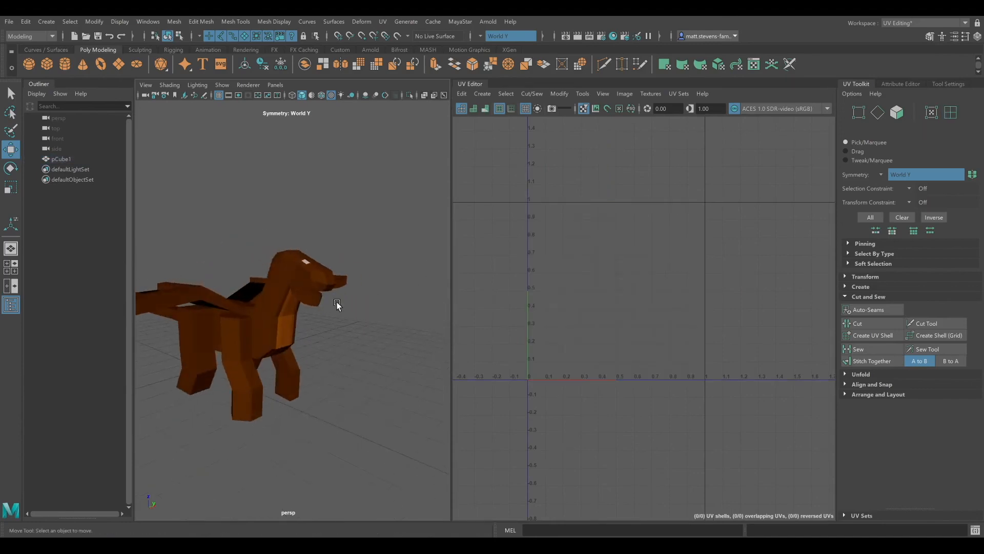
pyautogui.keyDown('alt'); pyautogui.moveTo(255, 328); pyautogui.dragTo(246, 323); pyautogui.keyUp('alt')
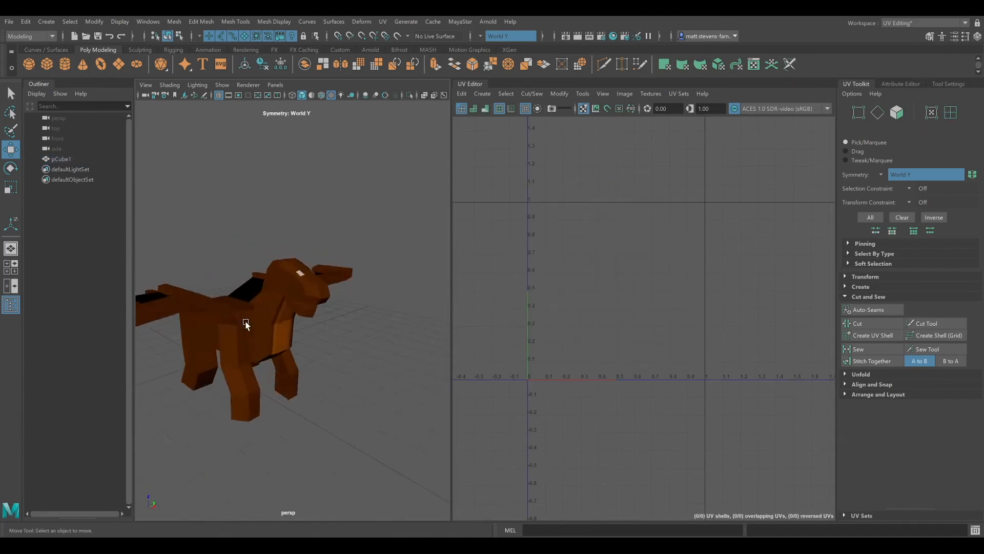
pyautogui.scroll(5, 271, 313)
pyautogui.click(338, 285)
pyautogui.keyDown('alt'); pyautogui.moveTo(325, 286); pyautogui.dragTo(306, 278); pyautogui.keyUp('alt')
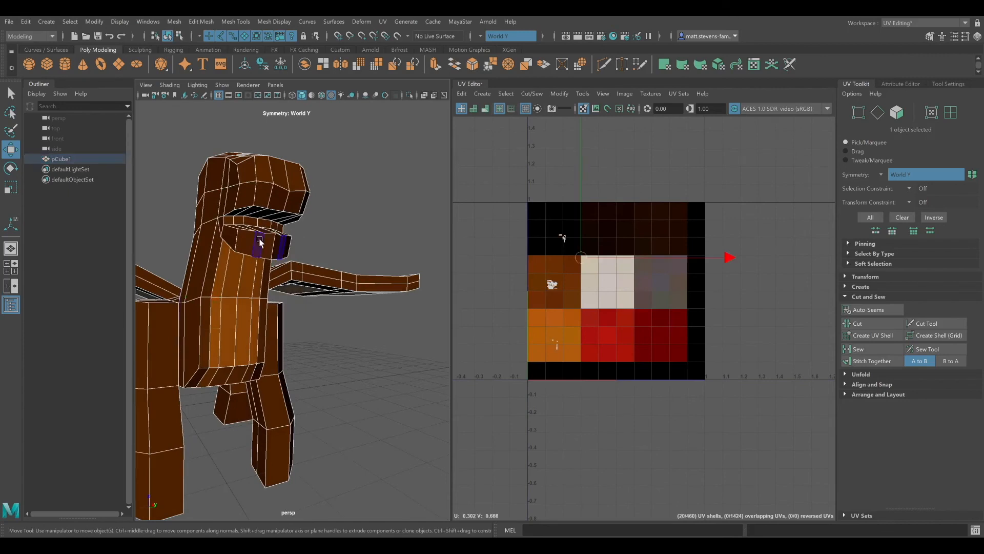
pyautogui.press('F11')
pyautogui.hotkey('alt', 'F12')
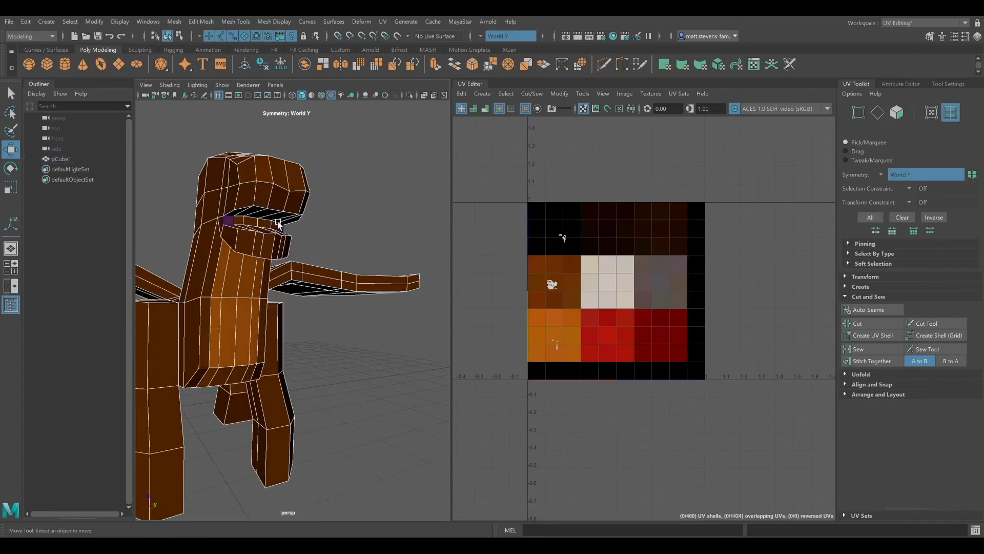
pyautogui.keyDown('alt'); pyautogui.moveTo(279, 224); pyautogui.dragTo(240, 253); pyautogui.keyUp('alt')
pyautogui.click(222, 199)
pyautogui.keyDown('shift'); pyautogui.click(232, 196); pyautogui.keyUp('shift')
pyautogui.keyDown('shift'); pyautogui.click(247, 200); pyautogui.keyUp('shift')
# - Add the remaining mouth interior UV shells to the selection and move them all onto the black swatch
pyautogui.keyDown('shift'); pyautogui.click(251, 290); pyautogui.keyUp('shift')
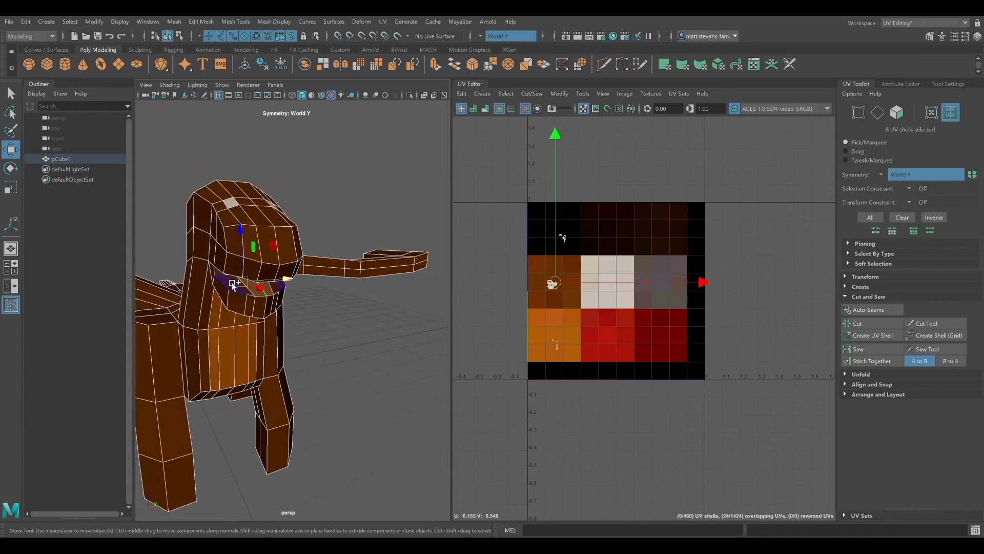
pyautogui.keyDown('shift'); pyautogui.click(231, 285); pyautogui.keyUp('shift')
pyautogui.keyDown('shift'); pyautogui.click(242, 287); pyautogui.keyUp('shift')
pyautogui.keyDown('alt'); pyautogui.moveTo(240, 288); pyautogui.dragTo(244, 227); pyautogui.keyUp('alt')
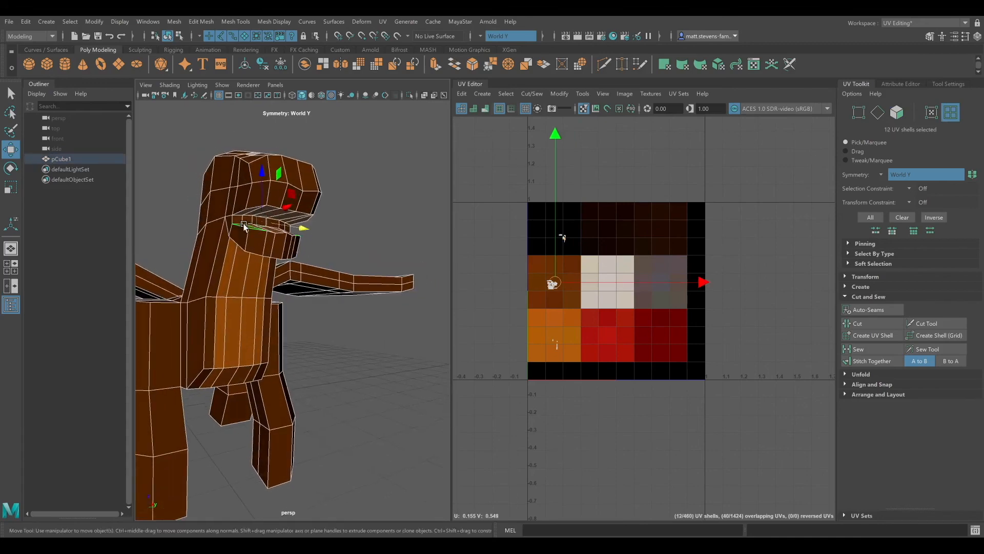
pyautogui.keyDown('shift'); pyautogui.click(252, 221); pyautogui.keyUp('shift')
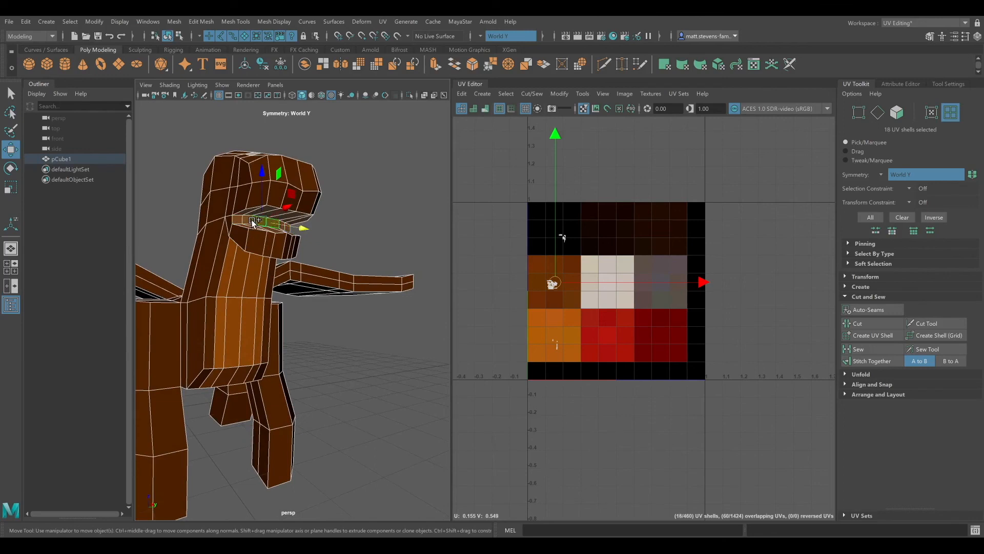
pyautogui.keyDown('alt'); pyautogui.moveTo(428, 233); pyautogui.dragTo(390, 240); pyautogui.keyUp('alt')
pyautogui.moveTo(555, 282); pyautogui.dragTo(544, 226)
# - Select the tongue faces on the floor of the mouth and move their UV shells onto the bright red swatch
pyautogui.keyDown('alt'); pyautogui.moveTo(222, 240); pyautogui.dragTo(247, 253); pyautogui.keyUp('alt')
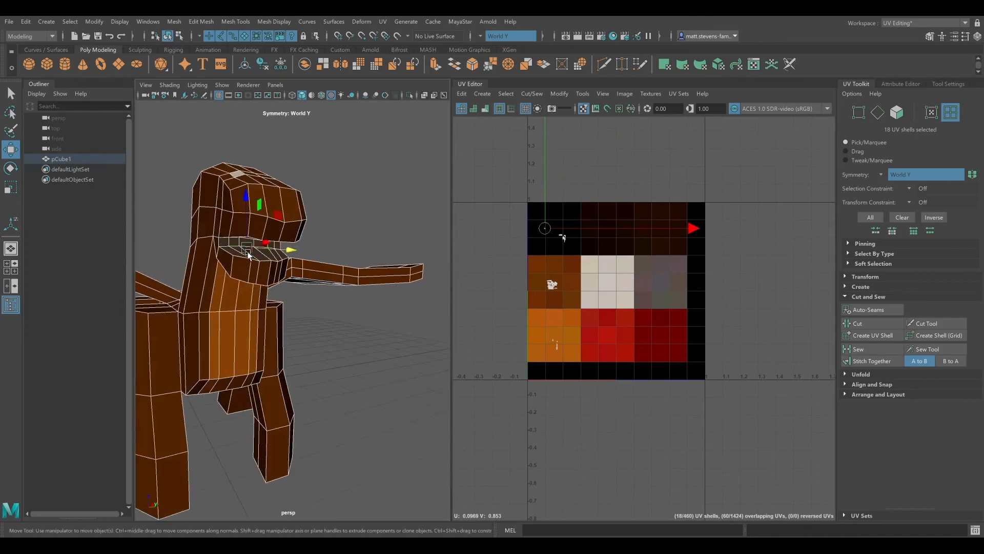
pyautogui.click(257, 257)
pyautogui.moveTo(545, 233); pyautogui.dragTo(608, 320)
pyautogui.click(386, 220)
pyautogui.keyDown('alt'); pyautogui.moveTo(373, 263); pyautogui.dragTo(349, 318); pyautogui.keyUp('alt')
pyautogui.scroll(-5, 270, 292)
pyautogui.scroll(5, 295, 320)
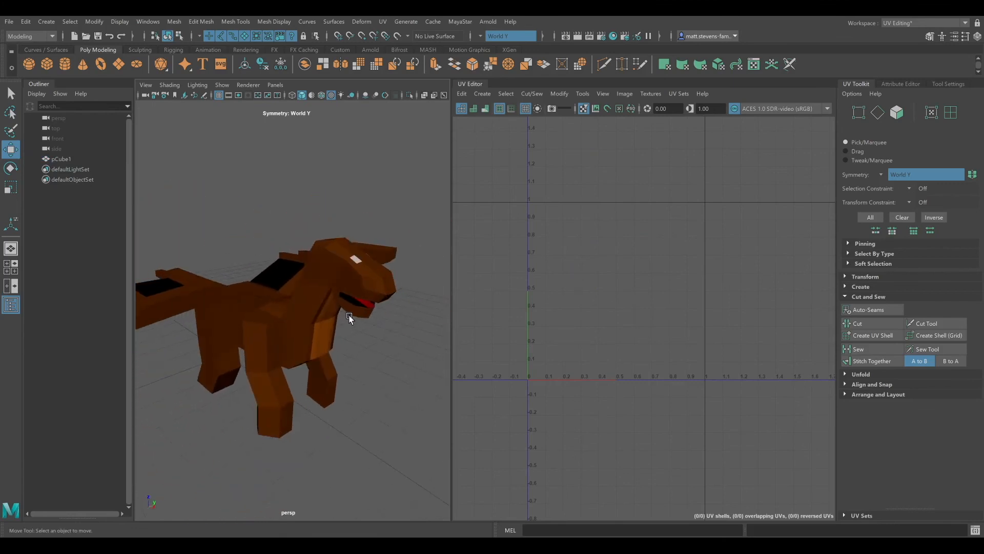
# - Switch to the Maya Classic workspace and select the dragon mesh
pyautogui.click(930, 36)
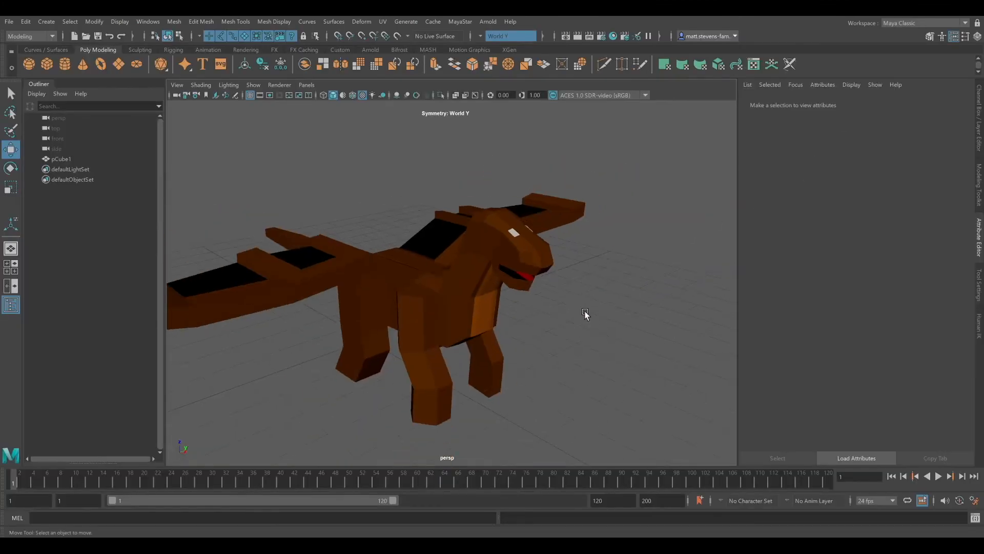
pyautogui.keyDown('alt'); pyautogui.moveTo(585, 314); pyautogui.dragTo(549, 316); pyautogui.keyUp('alt')
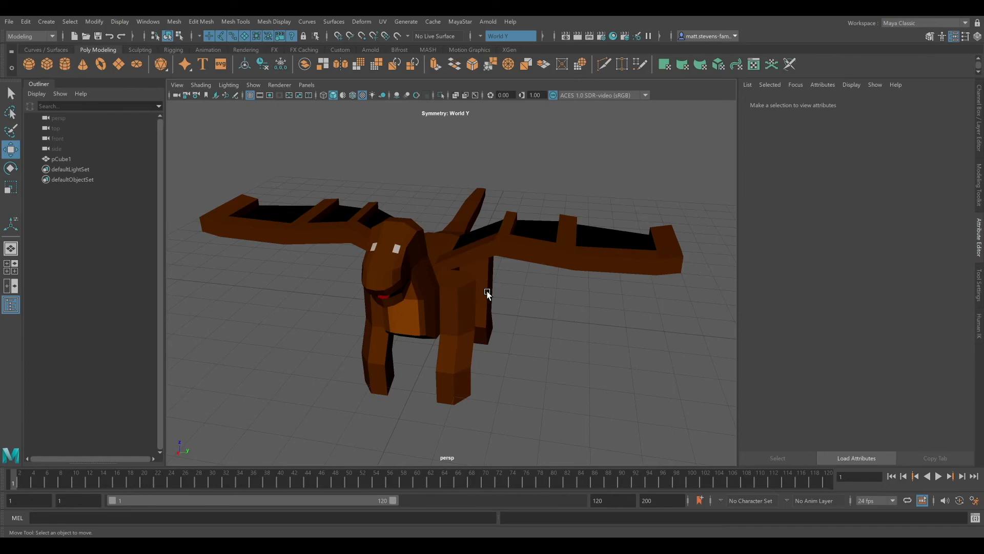
pyautogui.click(539, 250)
pyautogui.keyDown('alt'); pyautogui.moveTo(596, 281); pyautogui.dragTo(579, 246); pyautogui.keyUp('alt')
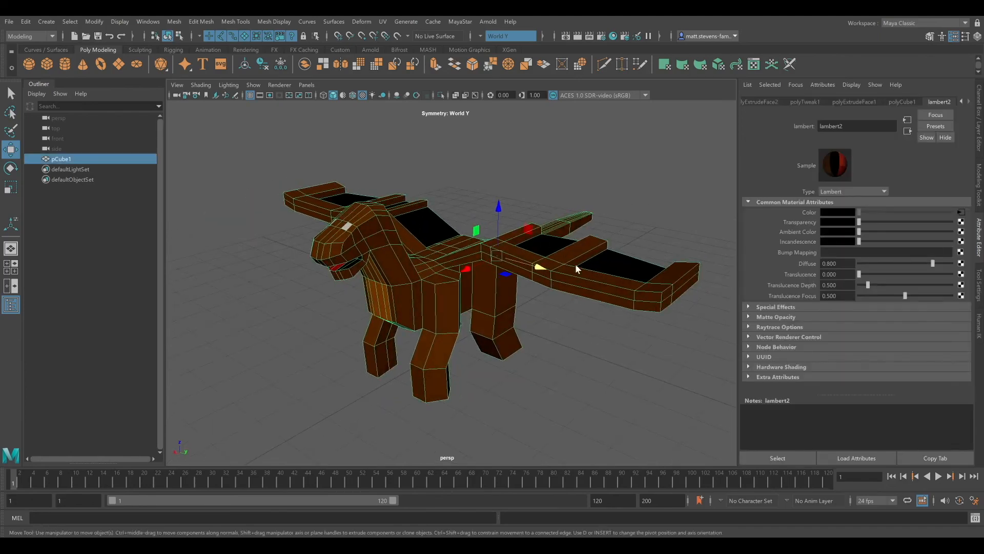
# - Select the middle edges along the front of the wings and pull them slightly forward with symmetry
pyautogui.press('F11')
pyautogui.click(640, 297)
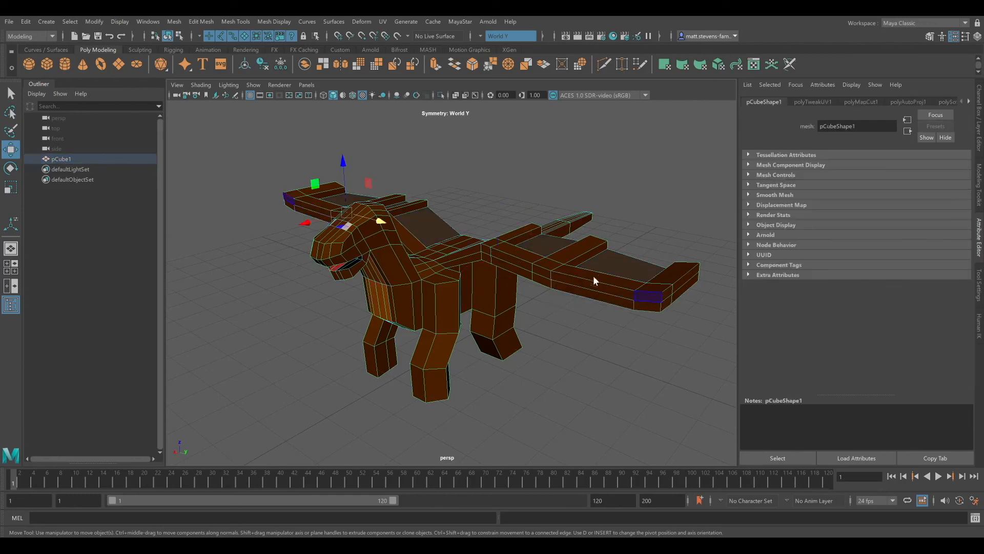
pyautogui.click(626, 248)
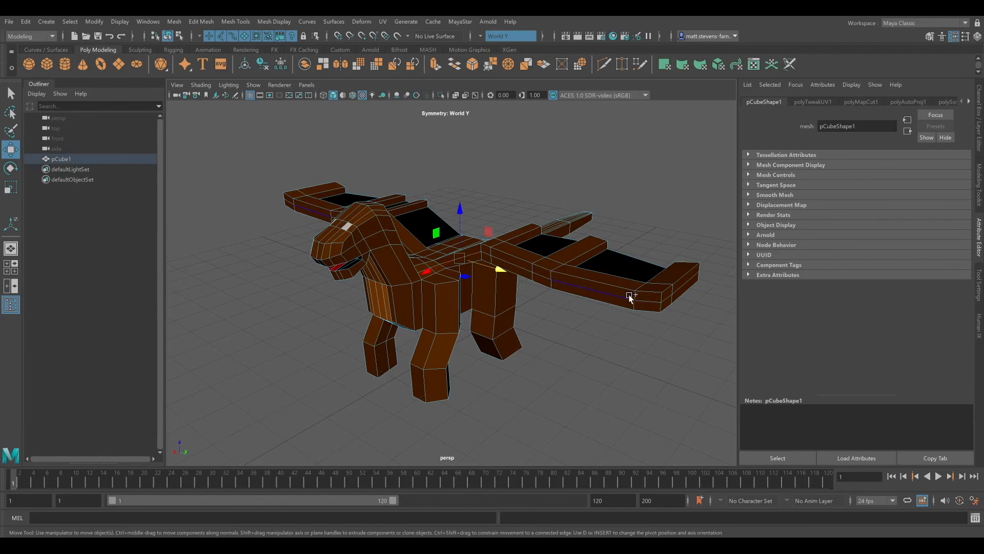
pyautogui.click(647, 301)
pyautogui.moveTo(524, 283); pyautogui.dragTo(519, 287)
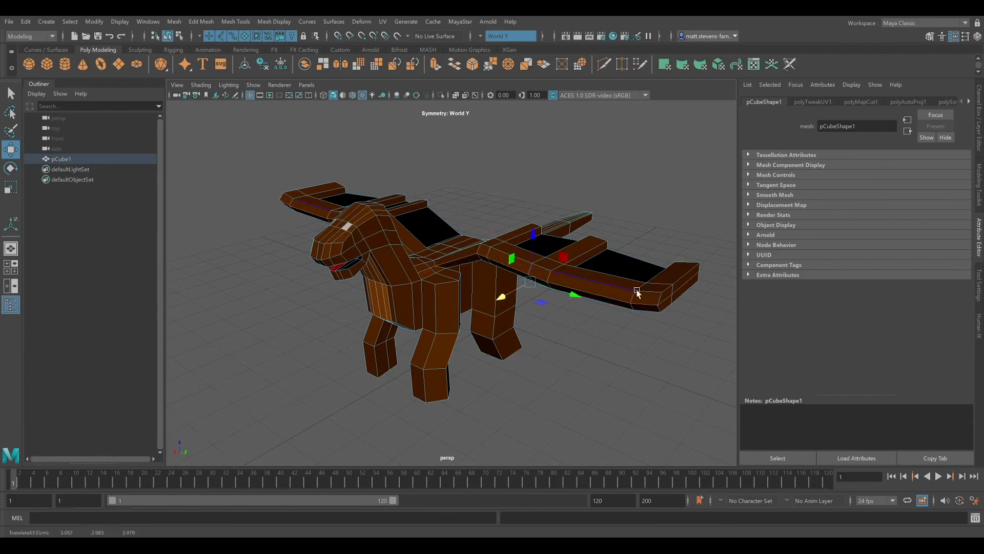
# - Select the outer edge at the wing tip and pull it slightly outward with symmetry
pyautogui.click(669, 299)
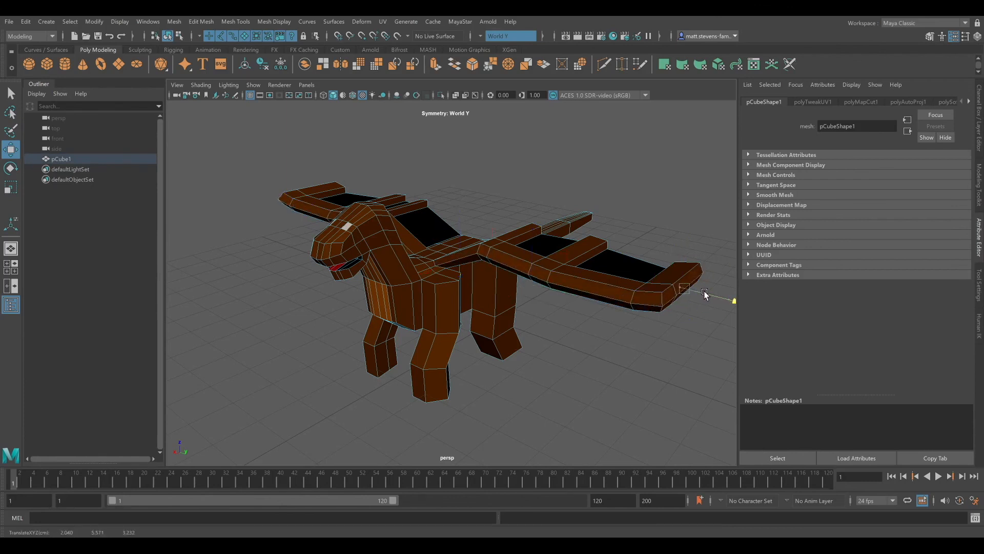
pyautogui.keyDown('alt'); pyautogui.moveTo(708, 294); pyautogui.dragTo(532, 254); pyautogui.keyUp('alt')
# - Return the dragon mesh to object mode, clear the selection and inspect the coloured model from both sides
pyautogui.moveTo(635, 231); pyautogui.dragTo(679, 207, button='right')
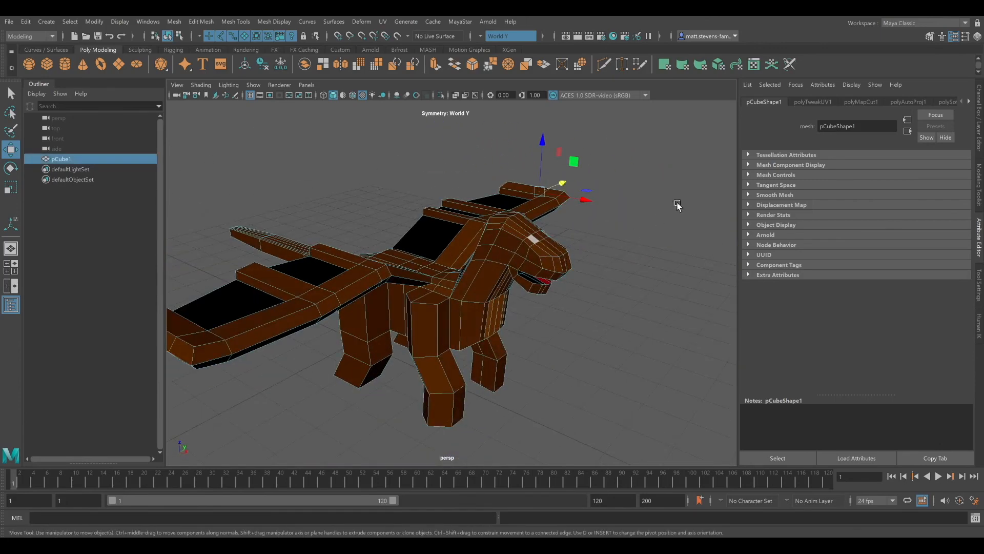
pyautogui.keyDown('alt'); pyautogui.moveTo(679, 207); pyautogui.dragTo(579, 252); pyautogui.keyUp('alt')
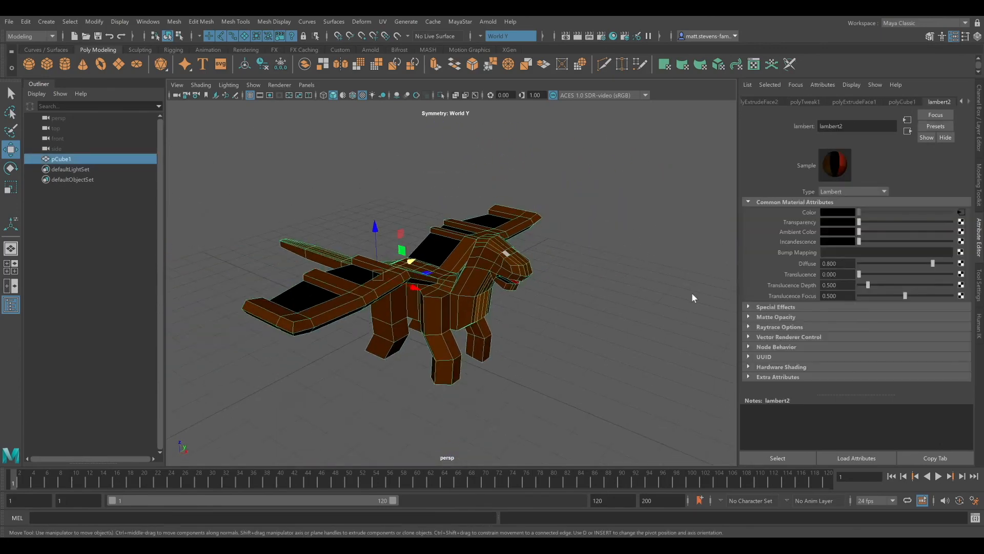
pyautogui.click(611, 313)
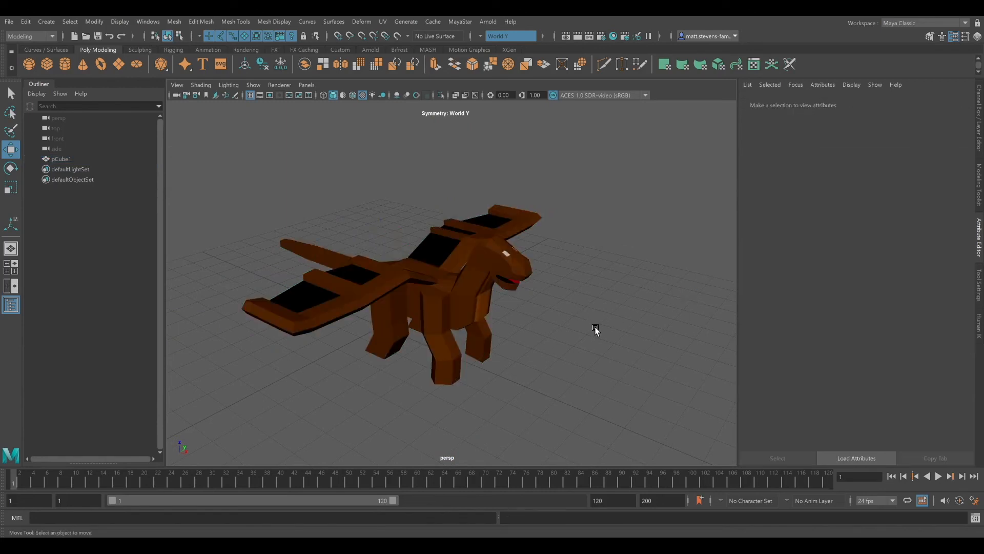
pyautogui.scroll(4, 592, 327)
pyautogui.keyDown('alt'); pyautogui.moveTo(501, 334); pyautogui.dragTo(539, 316, button='middle'); pyautogui.keyUp('alt')
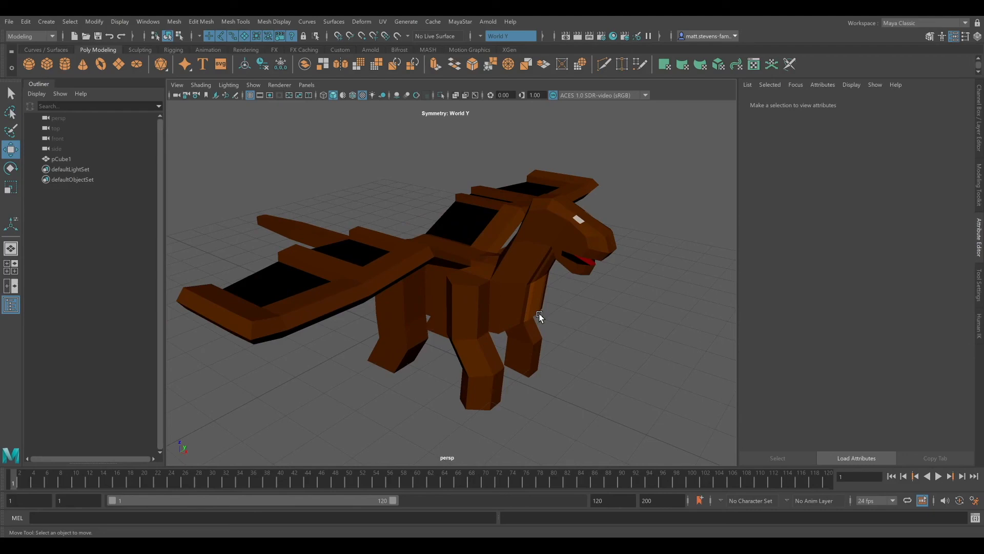
pyautogui.keyDown('alt'); pyautogui.moveTo(559, 307); pyautogui.dragTo(512, 309); pyautogui.keyUp('alt')
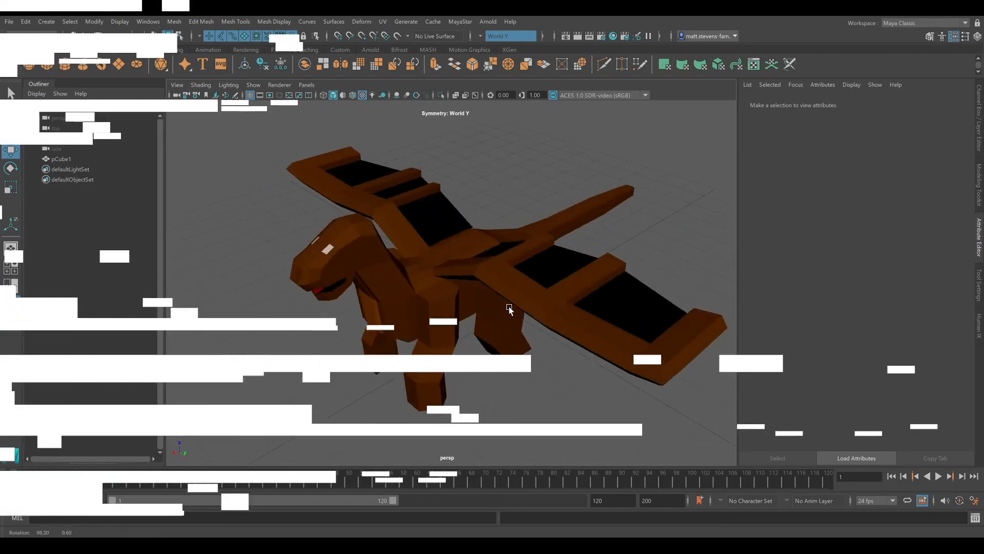